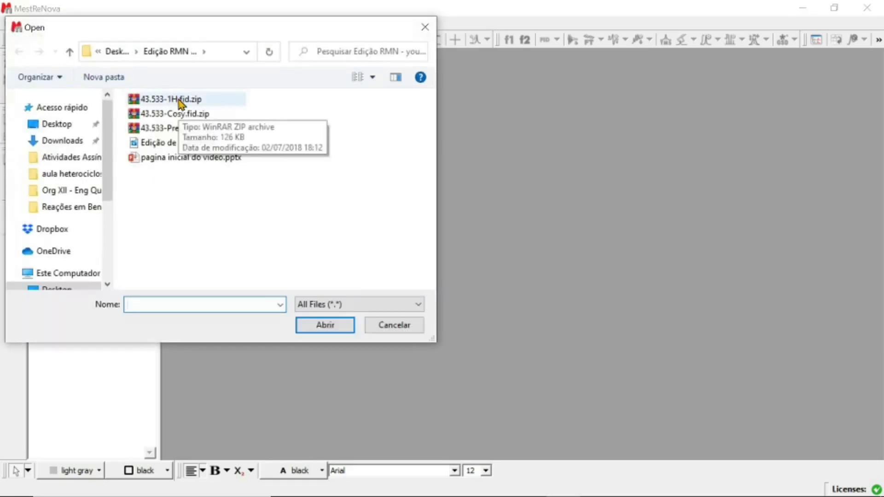
# Open the proton NMR data file 43.533-1H.fid.zip
pyautogui.click(180, 103)
pyautogui.click(326, 327)
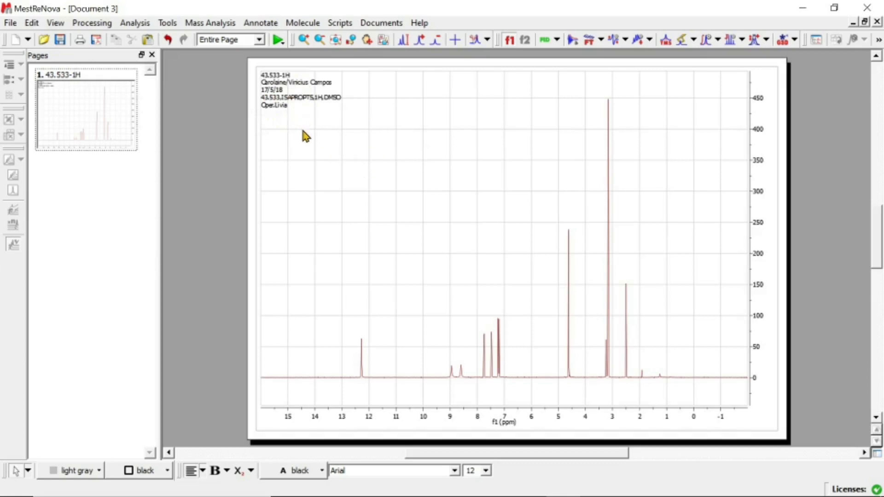
# Hide the title text shown on the proton spectrum through the spectrum's common properties
pyautogui.rightClick(428, 202)
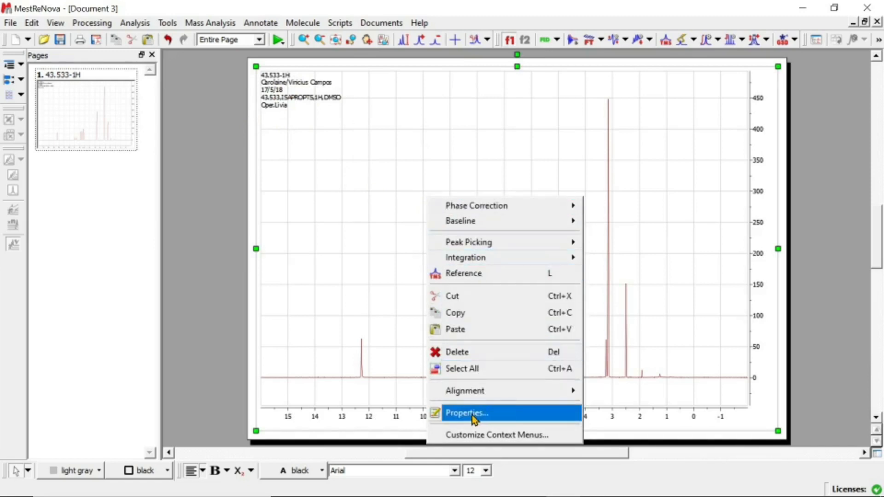
pyautogui.rightClick(382, 211)
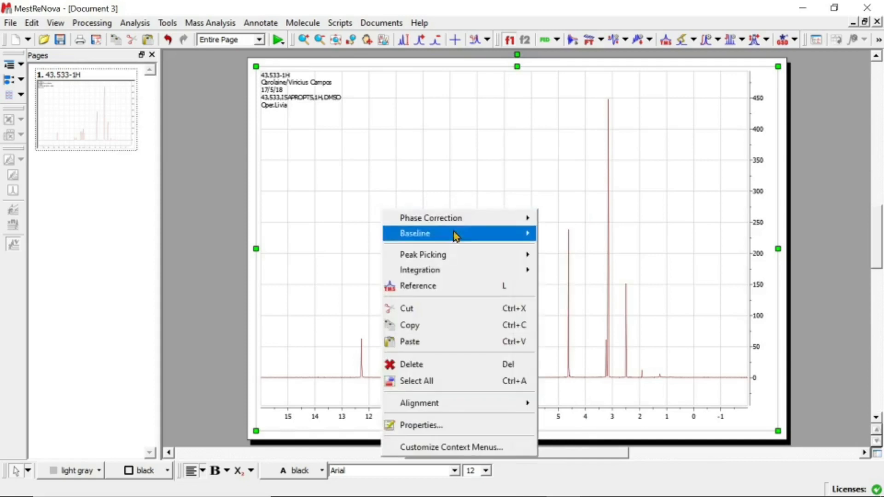
pyautogui.click(431, 425)
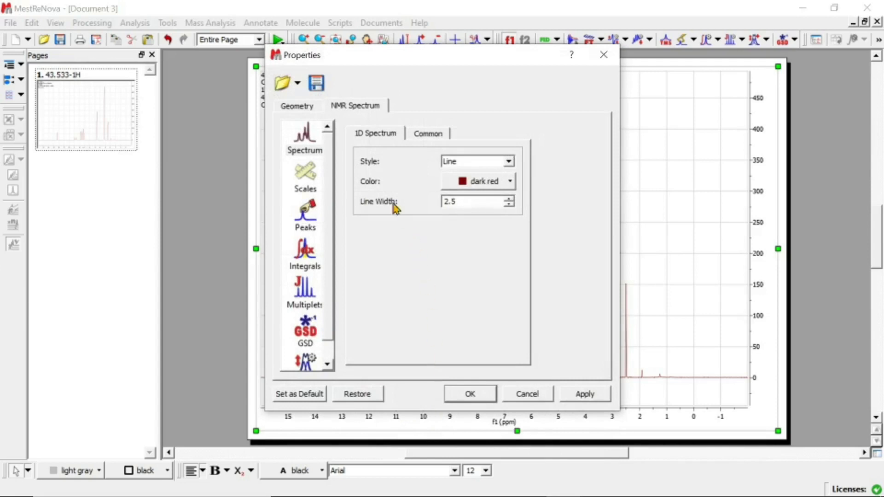
pyautogui.click(428, 138)
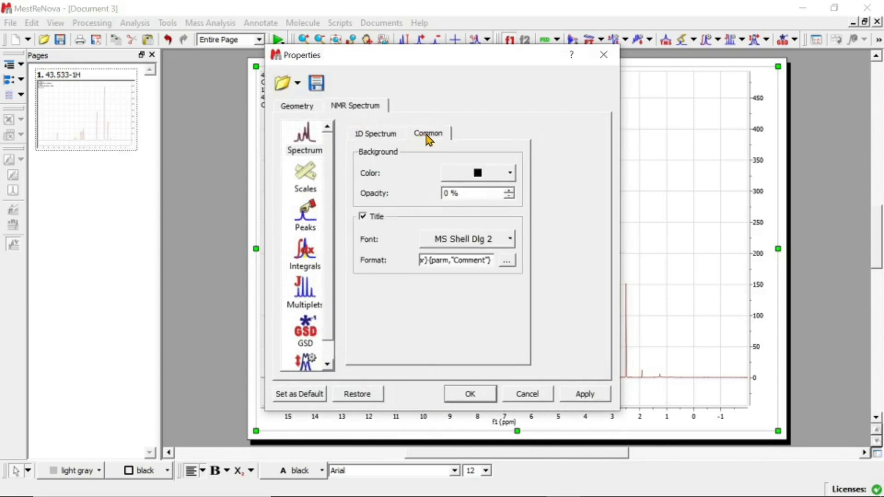
pyautogui.moveTo(493, 54); pyautogui.dragTo(586, 54)
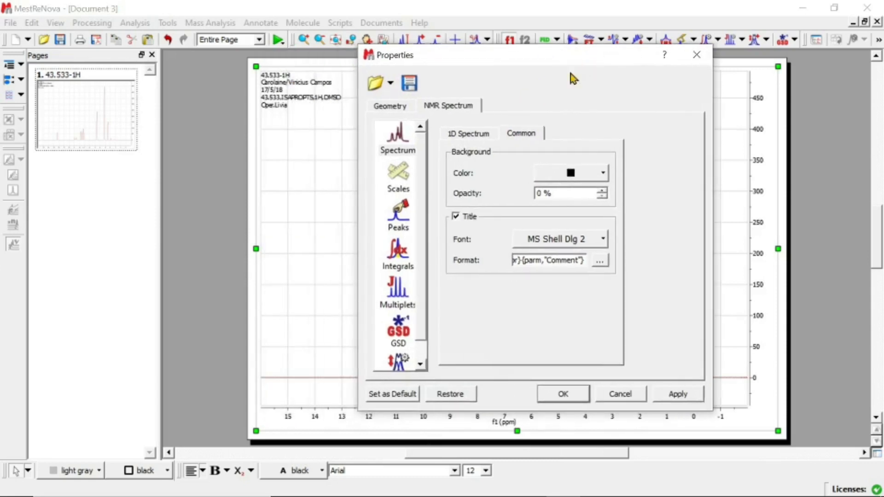
pyautogui.click(456, 217)
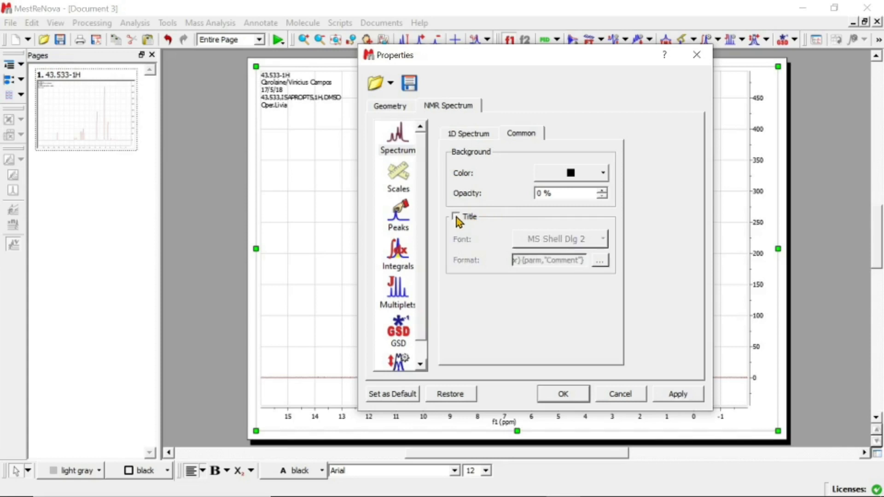
pyautogui.click(566, 395)
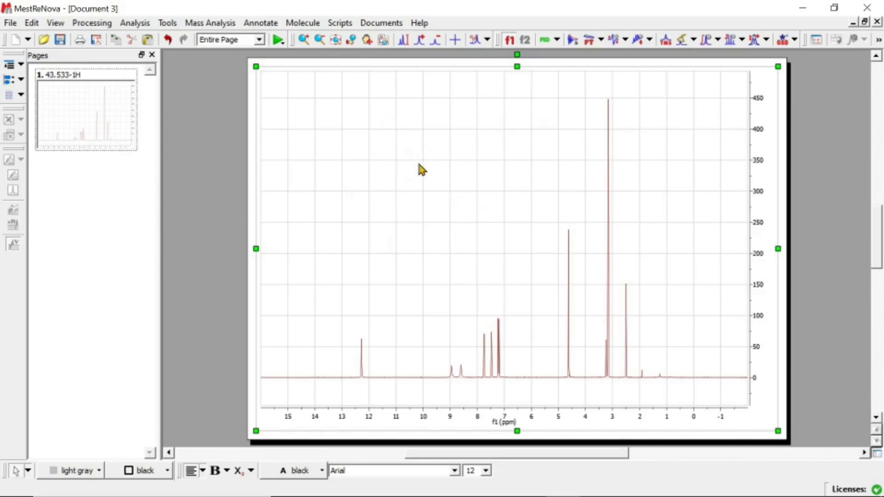
# Turn off the horizontal and vertical grid lines in the spectrum's scale properties
pyautogui.rightClick(450, 158)
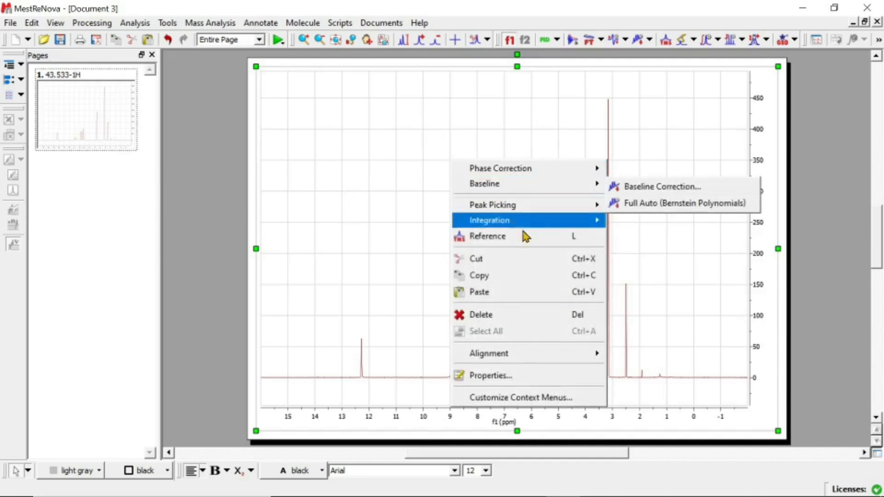
pyautogui.click(529, 375)
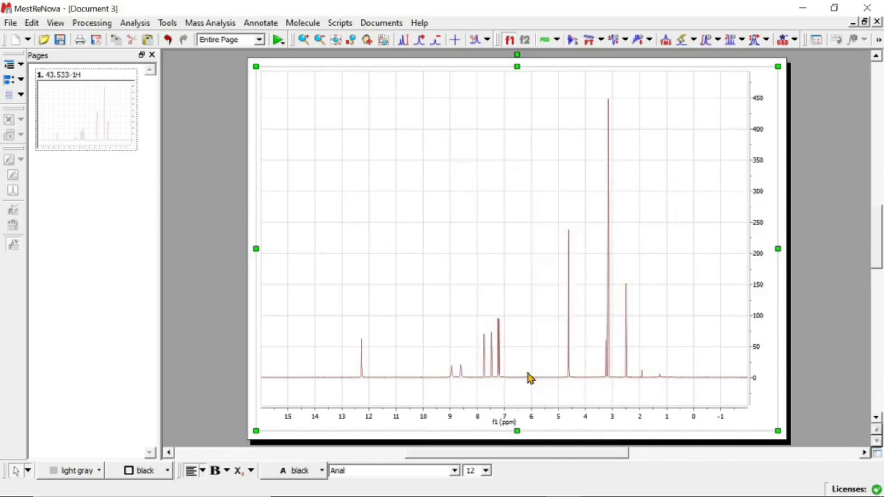
pyautogui.moveTo(517, 61); pyautogui.dragTo(604, 49)
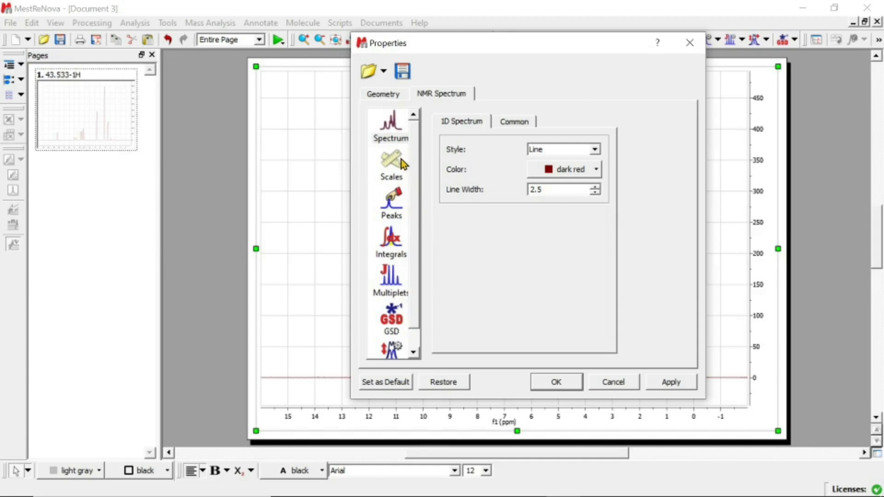
pyautogui.click(511, 122)
pyautogui.click(385, 177)
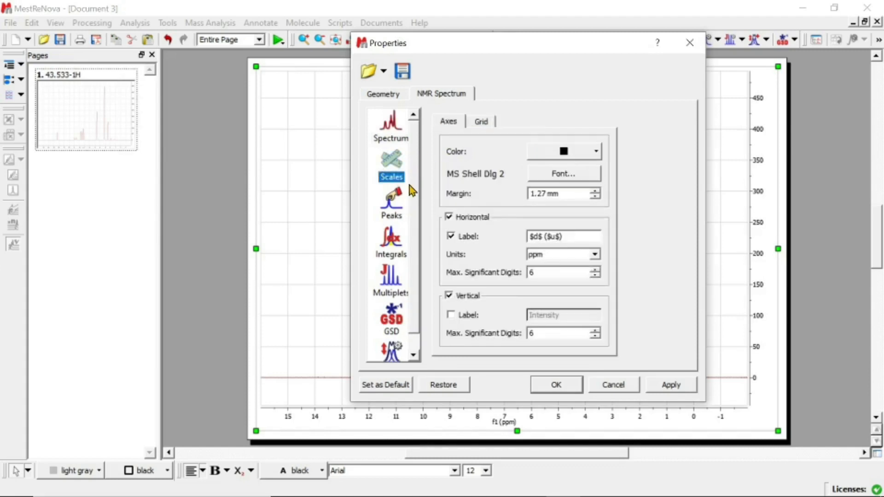
pyautogui.click(481, 124)
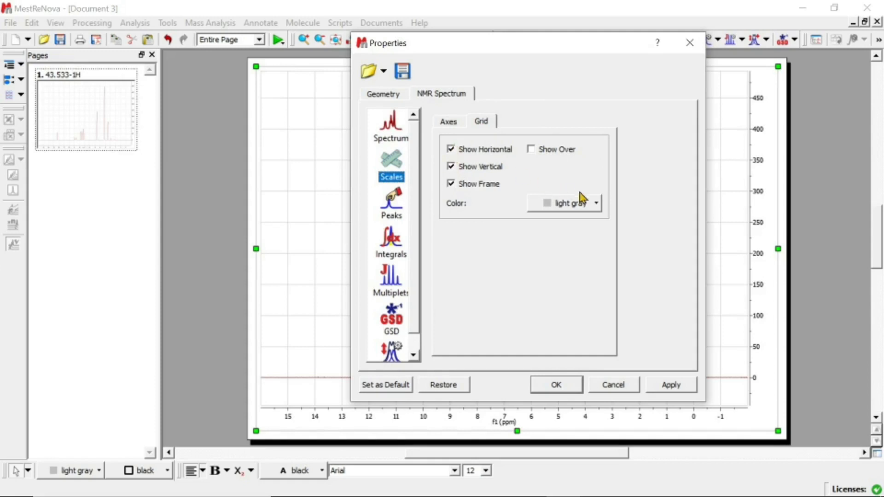
pyautogui.click(597, 205)
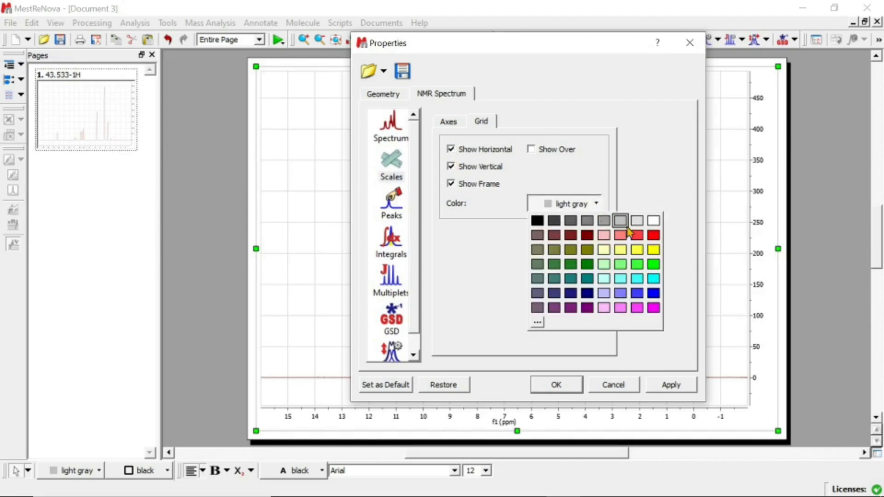
pyautogui.click(598, 205)
pyautogui.click(598, 205)
pyautogui.click(451, 150)
pyautogui.click(451, 150)
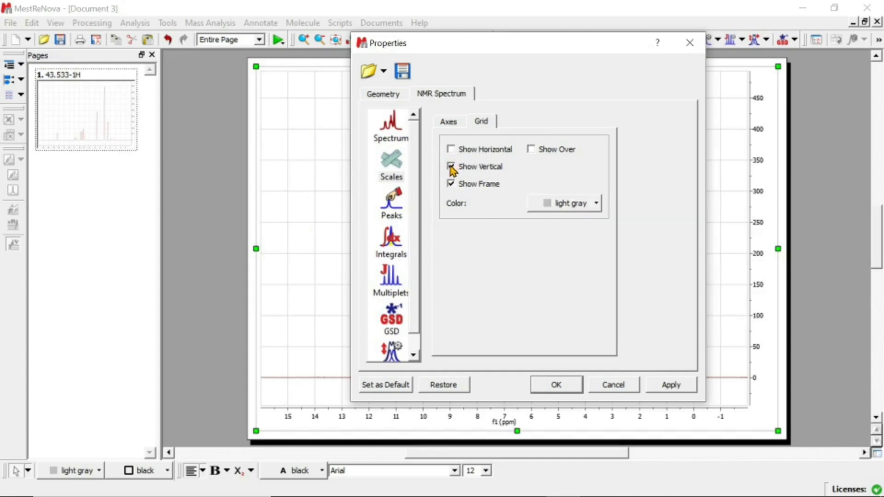
pyautogui.click(451, 166)
pyautogui.click(566, 386)
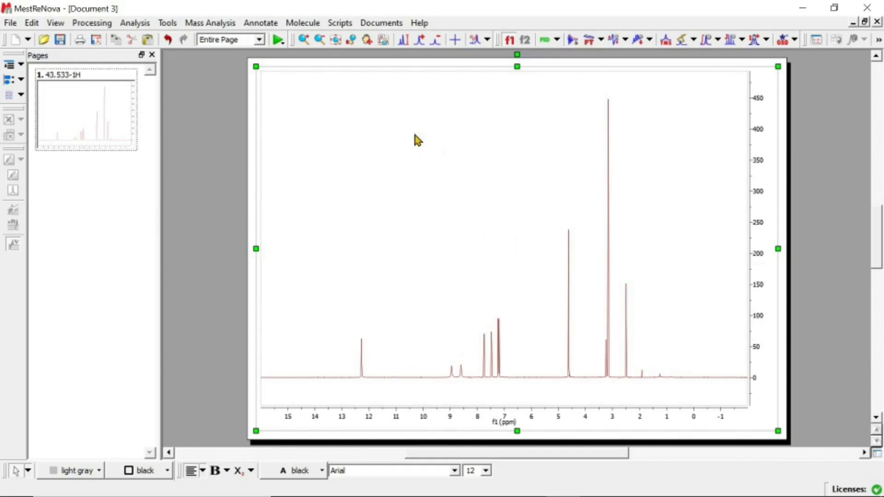
# Change the 1D spectrum's line color to green
pyautogui.rightClick(371, 130)
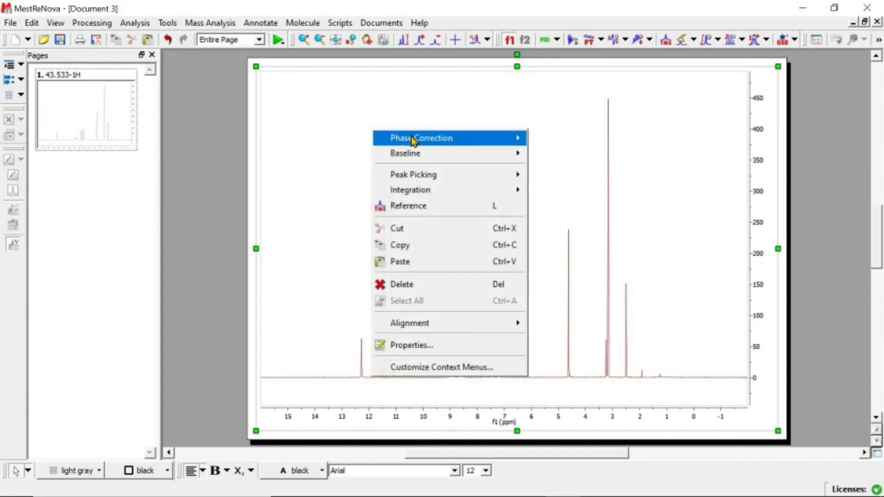
pyautogui.click(438, 344)
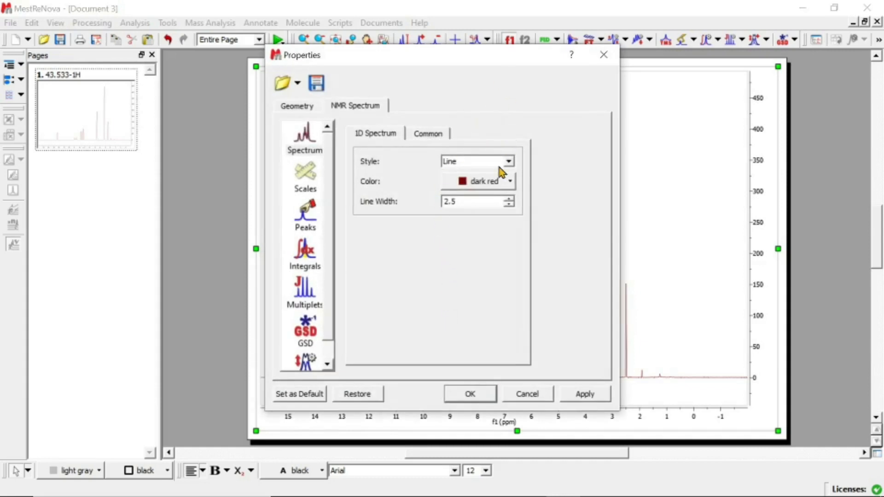
pyautogui.moveTo(511, 61); pyautogui.dragTo(387, 58)
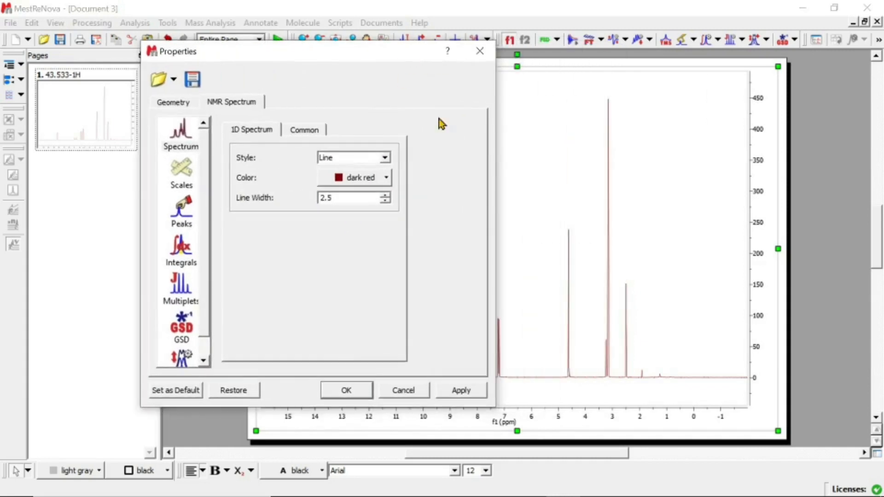
pyautogui.click(388, 179)
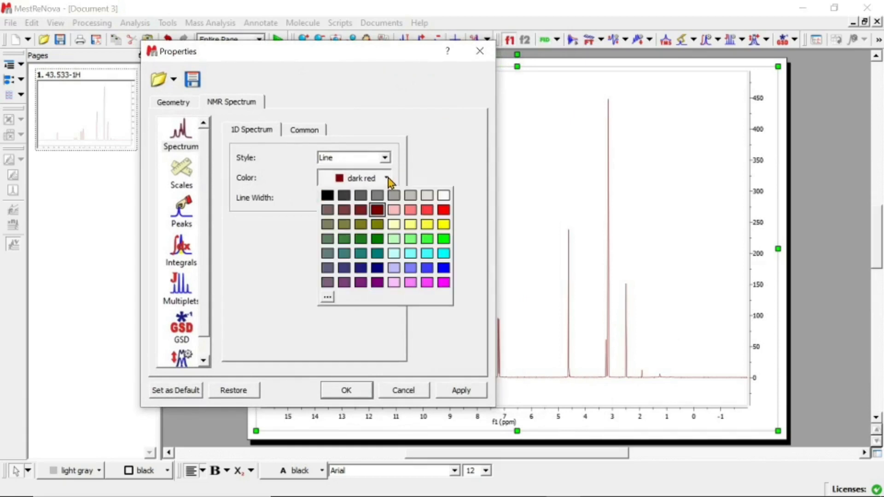
pyautogui.click(445, 240)
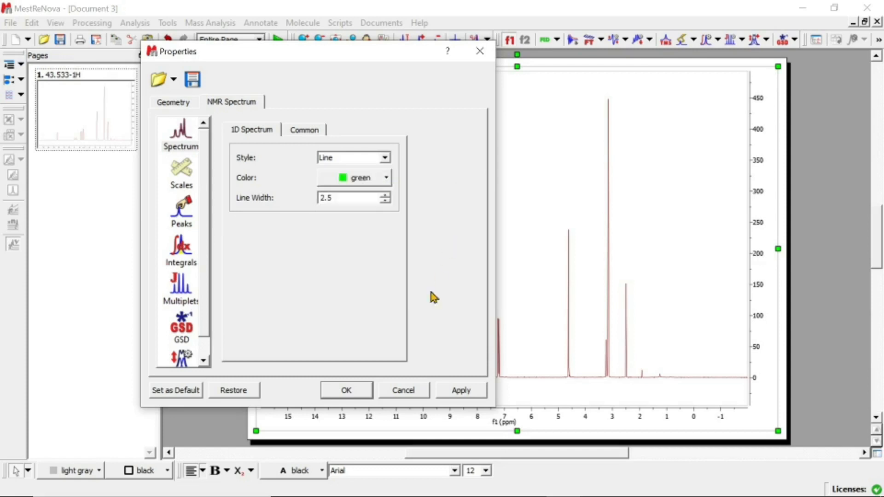
pyautogui.click(347, 392)
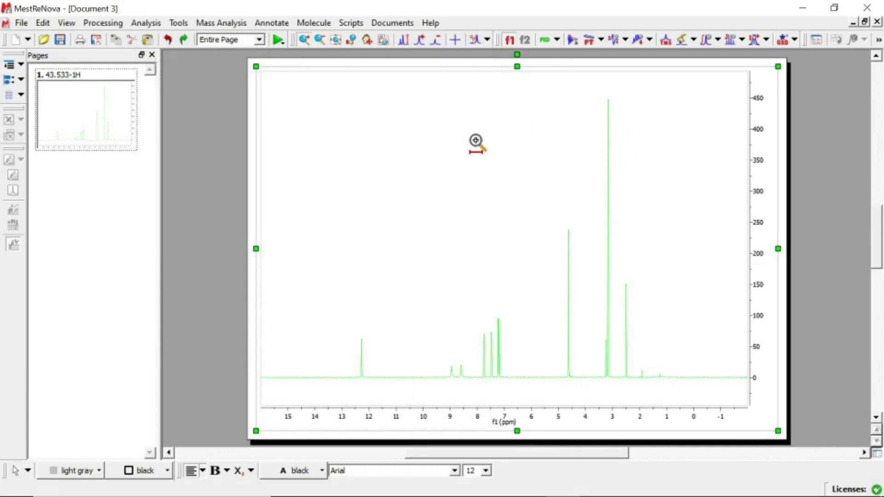
# Set the 1D spectrum's color to black and its drawing style to Circles
pyautogui.rightClick(484, 146)
pyautogui.moveTo(495, 154)
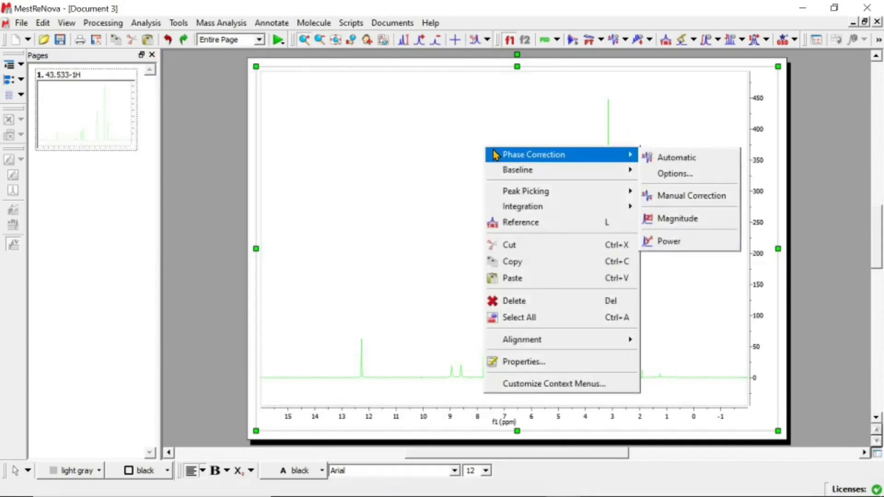
pyautogui.click(532, 365)
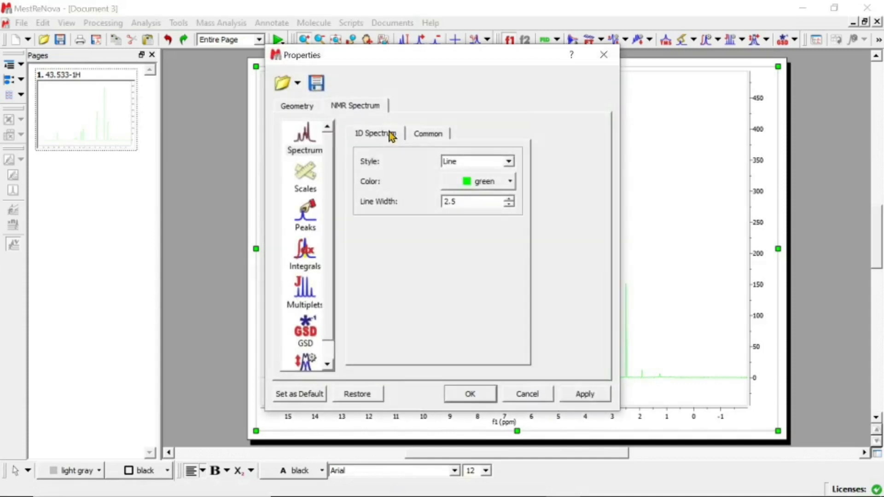
pyautogui.click(511, 183)
pyautogui.click(451, 199)
pyautogui.moveTo(509, 57); pyautogui.dragTo(441, 57)
pyautogui.click(439, 162)
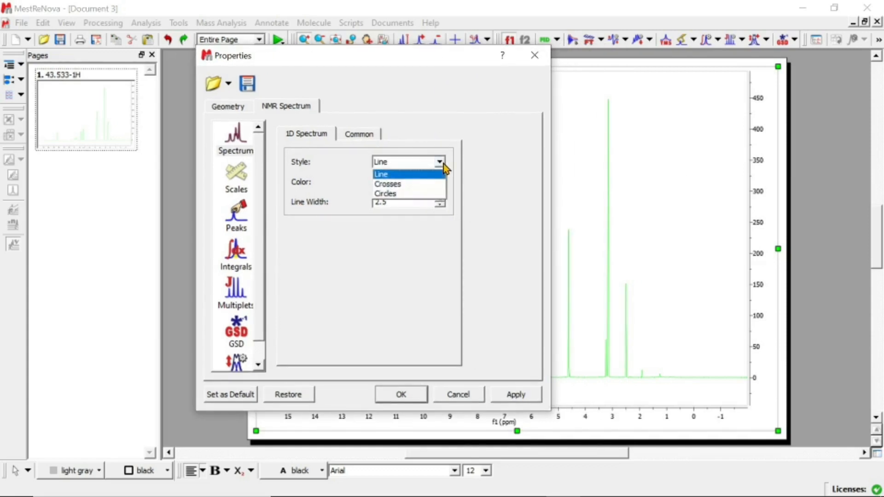
pyautogui.click(405, 194)
pyautogui.click(401, 395)
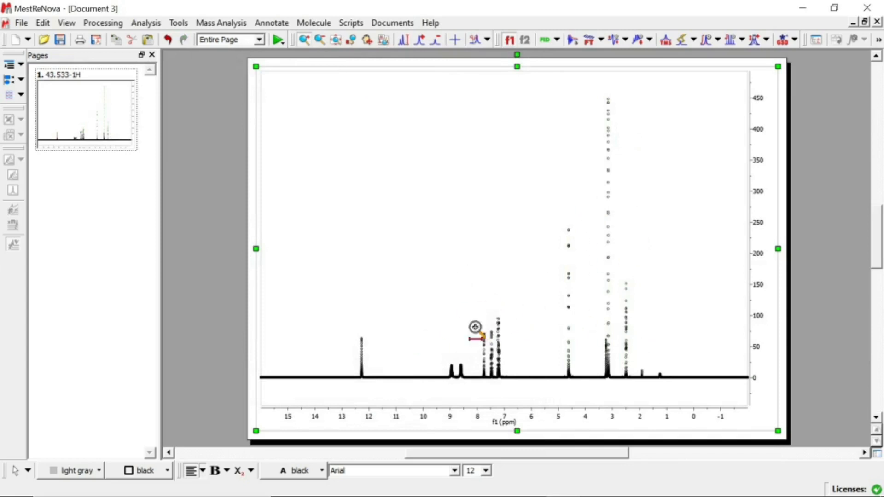
# Zoom in on the peak near 4.62 ppm to examine its individual data points
pyautogui.moveTo(545, 292); pyautogui.dragTo(594, 292)
pyautogui.moveTo(455, 257); pyautogui.dragTo(571, 266)
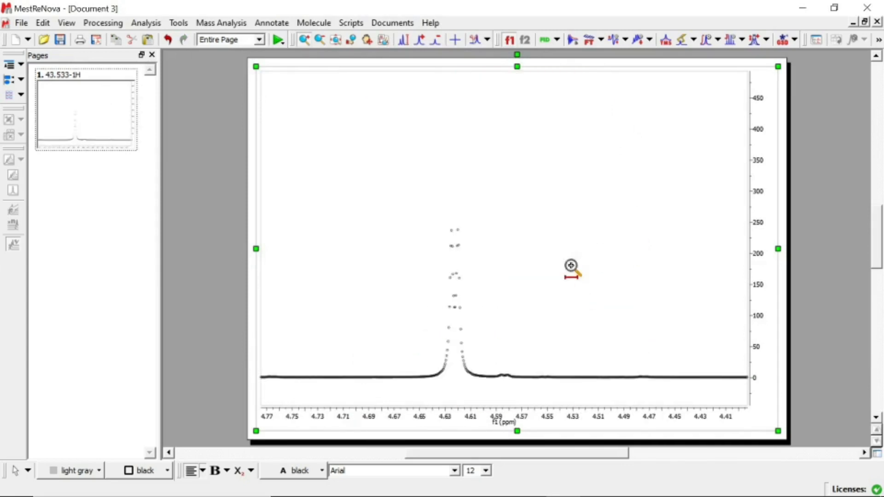
pyautogui.moveTo(400, 219); pyautogui.dragTo(525, 203)
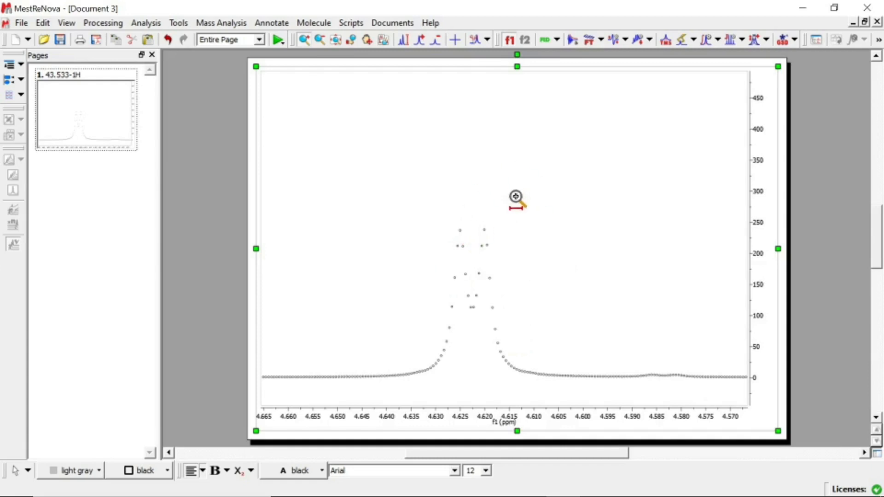
# Undo the zooms and the black circle style on the spectrum
pyautogui.click(168, 41)
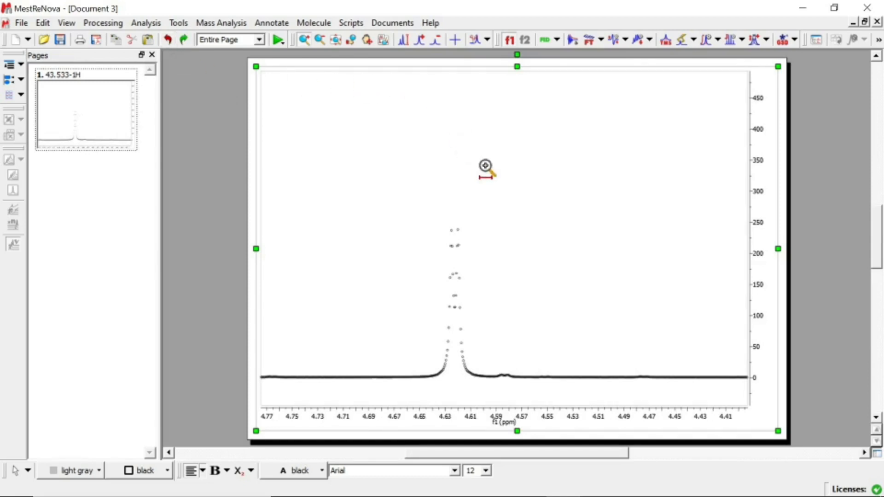
pyautogui.click(485, 165)
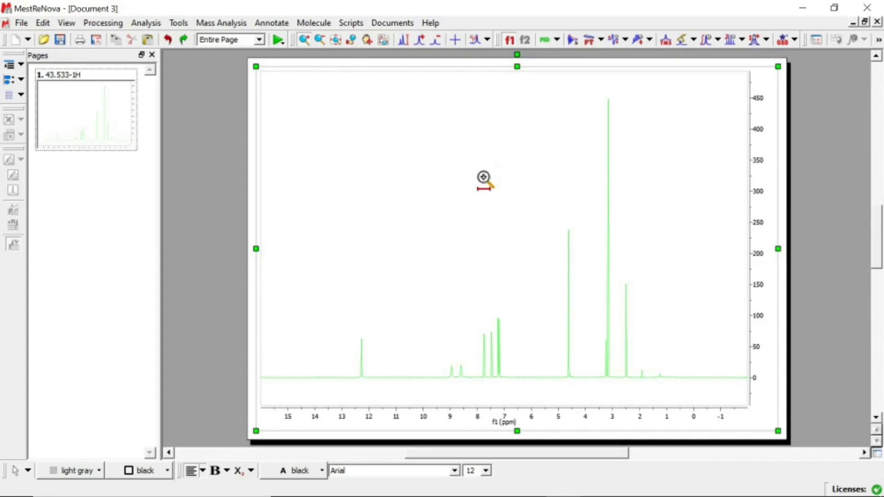
# Set the 1D spectrum's color to black, keeping the Line style
pyautogui.rightClick(484, 179)
pyautogui.click(550, 395)
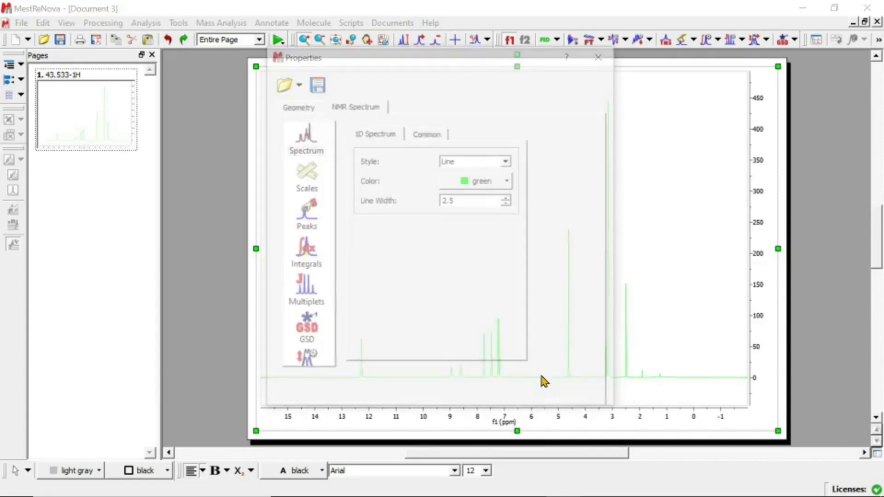
pyautogui.click(493, 183)
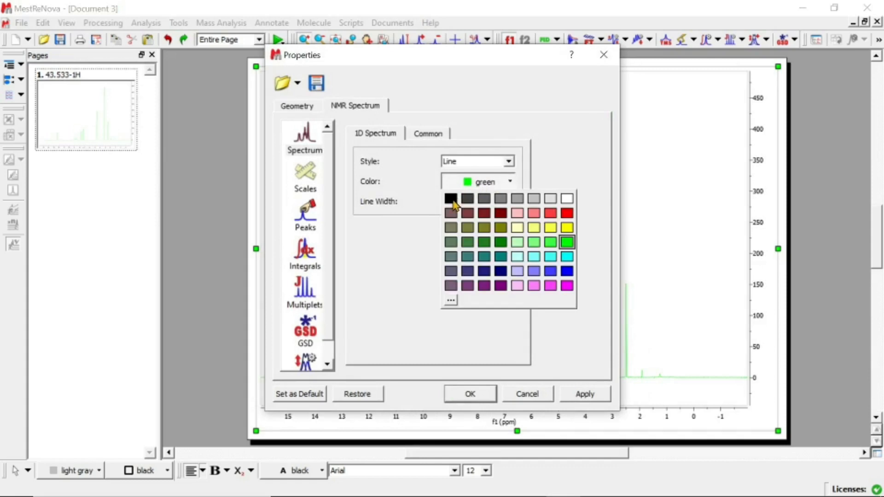
pyautogui.click(451, 200)
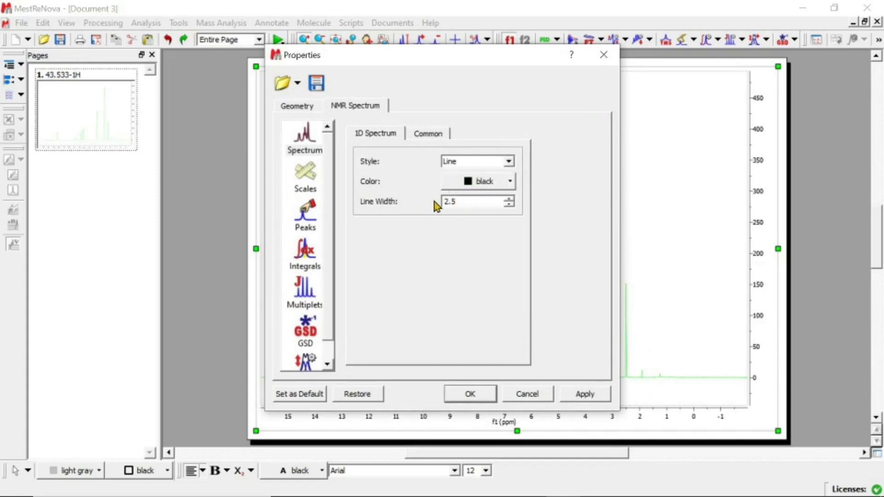
pyautogui.click(470, 394)
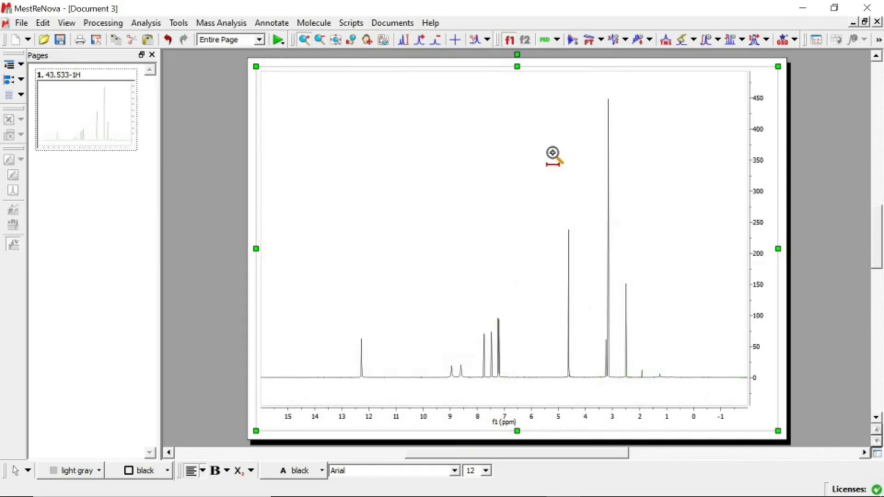
# Try red as the color of the spectrum's axes, keeping the MS Shell Dlg 2 font, and undo the change
pyautogui.rightClick(314, 115)
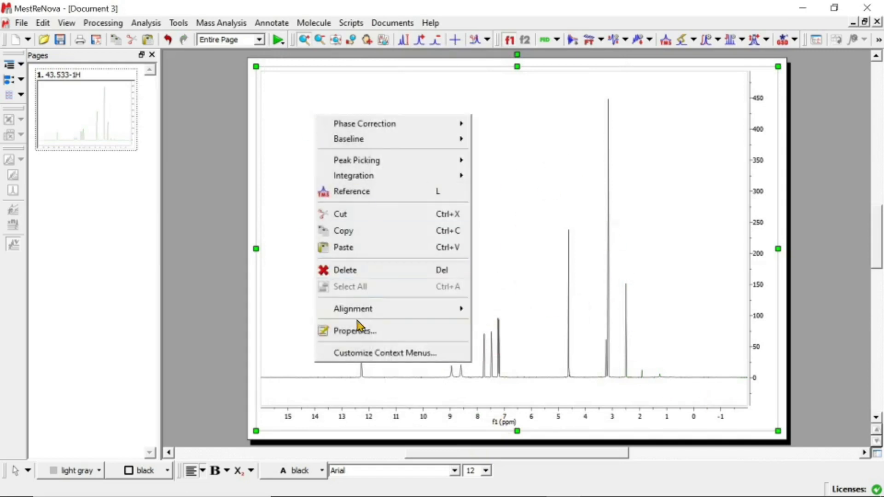
pyautogui.click(358, 336)
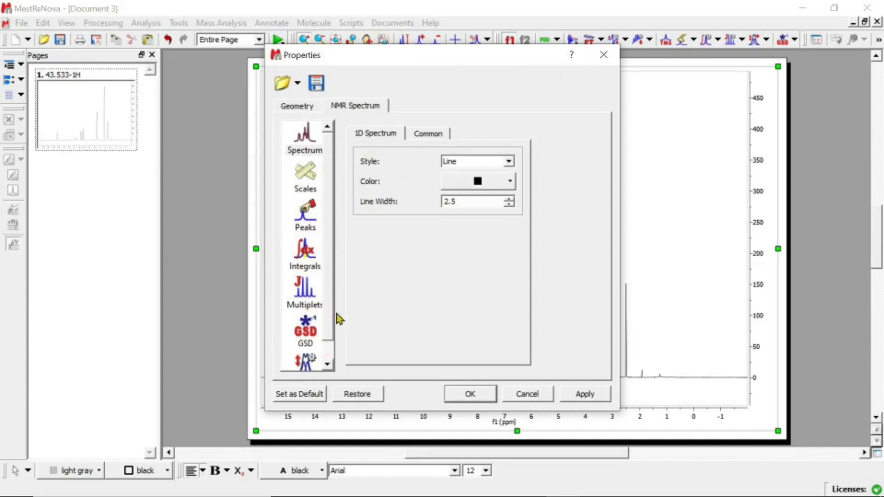
pyautogui.click(307, 182)
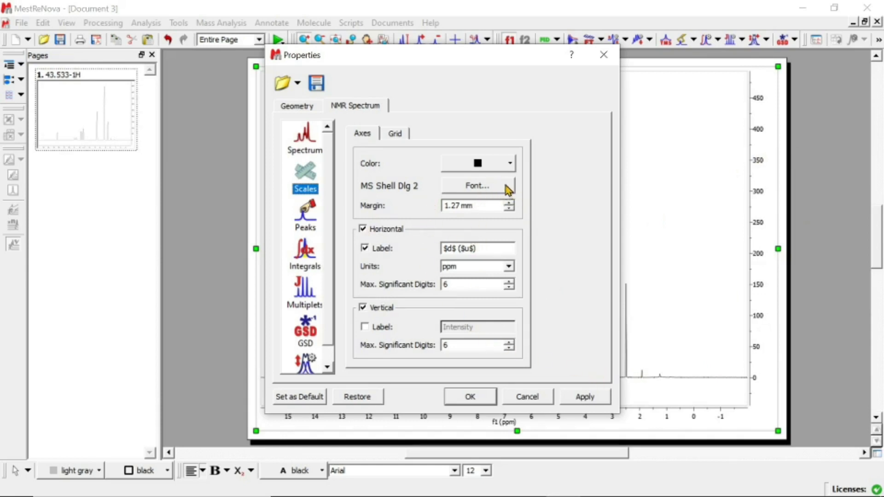
pyautogui.click(487, 191)
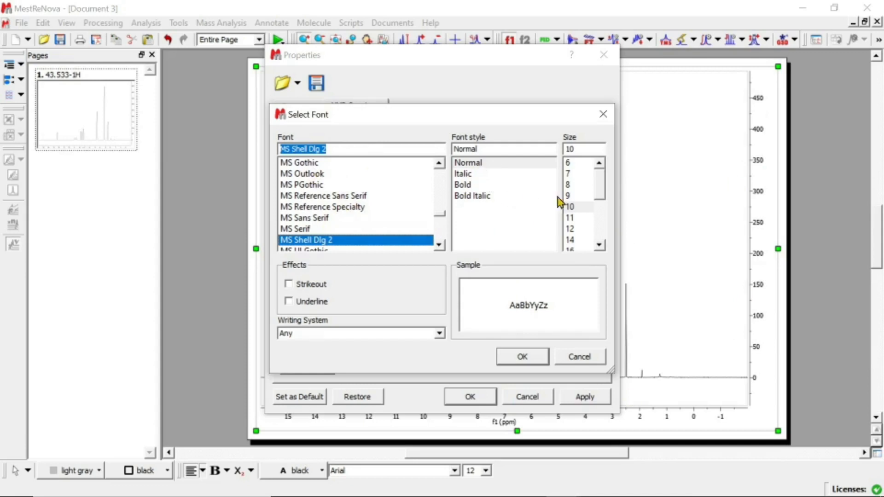
pyautogui.click(522, 357)
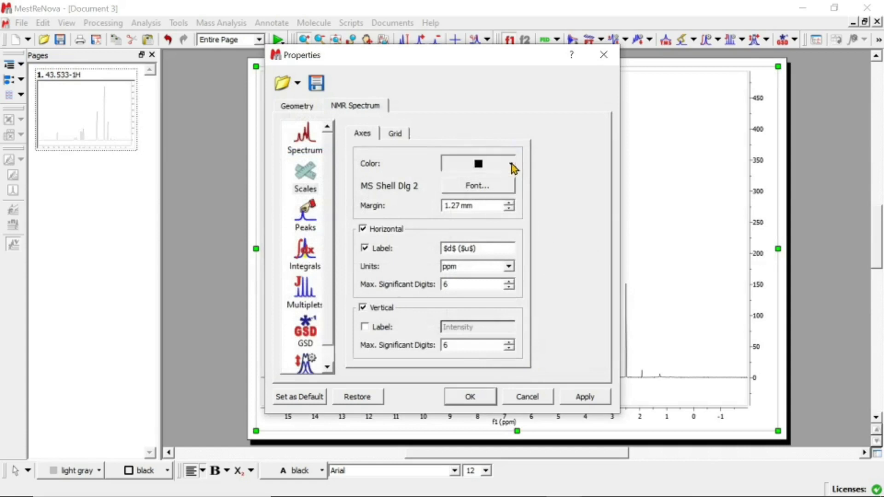
pyautogui.click(510, 164)
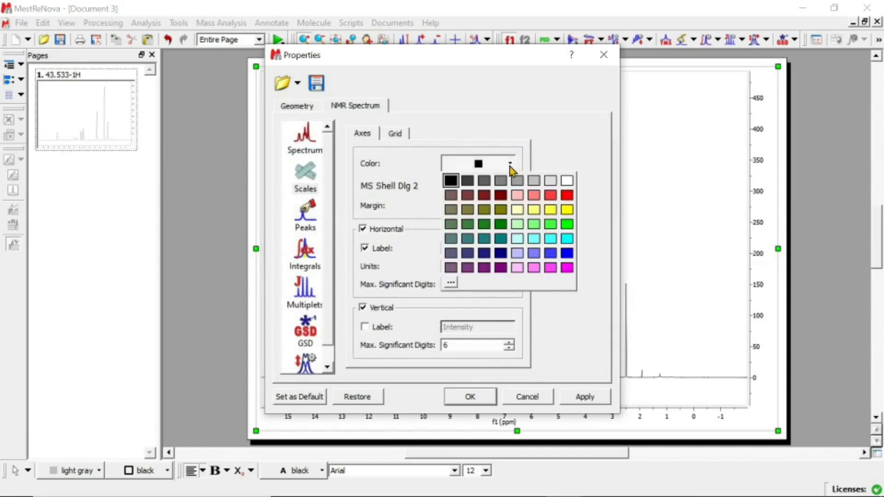
pyautogui.click(567, 198)
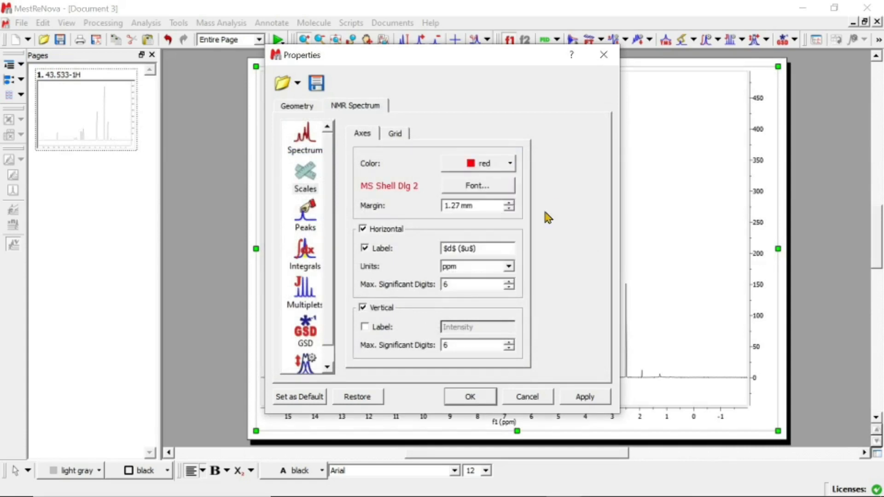
pyautogui.click(480, 399)
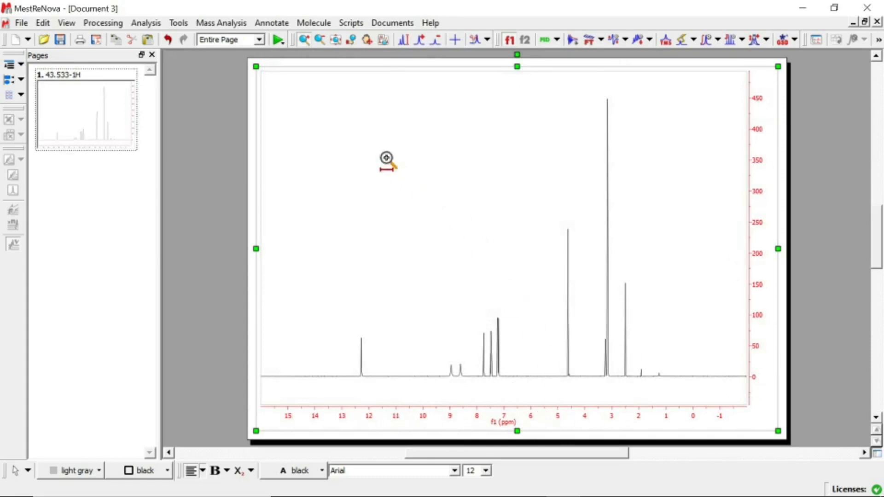
pyautogui.click(167, 40)
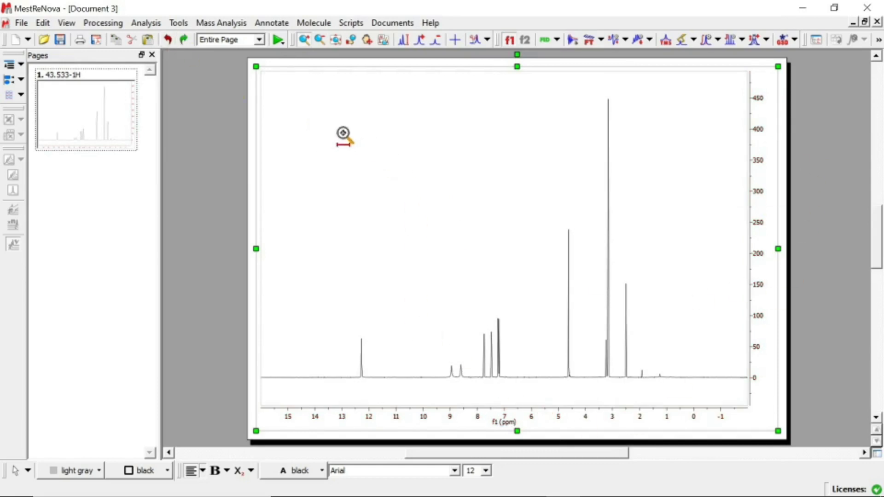
# Review the axis scale and peak label settings in the spectrum's properties, leaving them as they are
pyautogui.rightClick(330, 116)
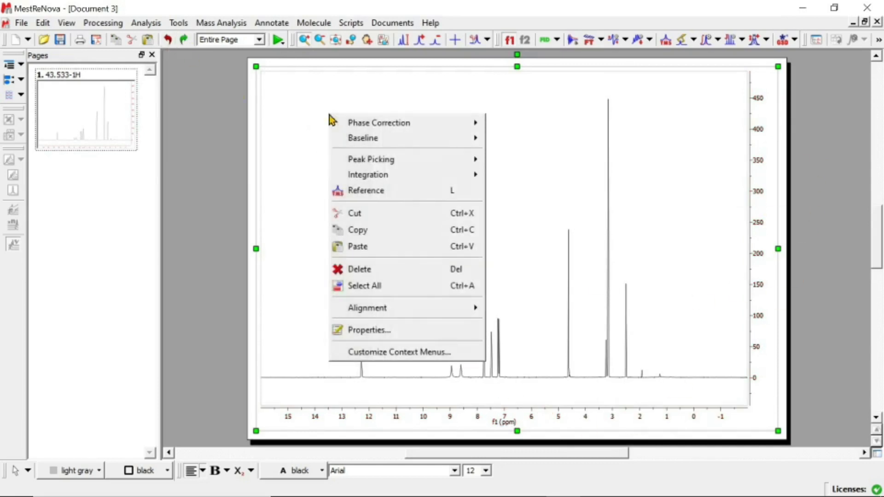
pyautogui.click(408, 332)
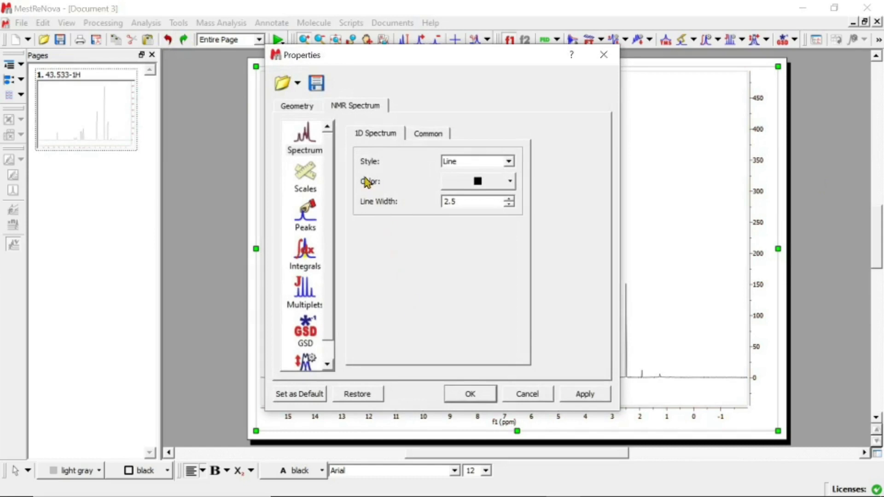
pyautogui.click(305, 182)
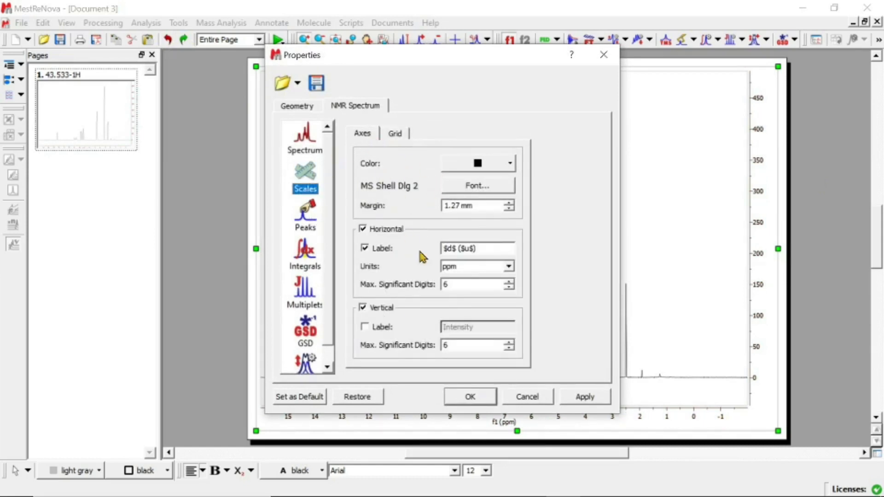
pyautogui.click(307, 229)
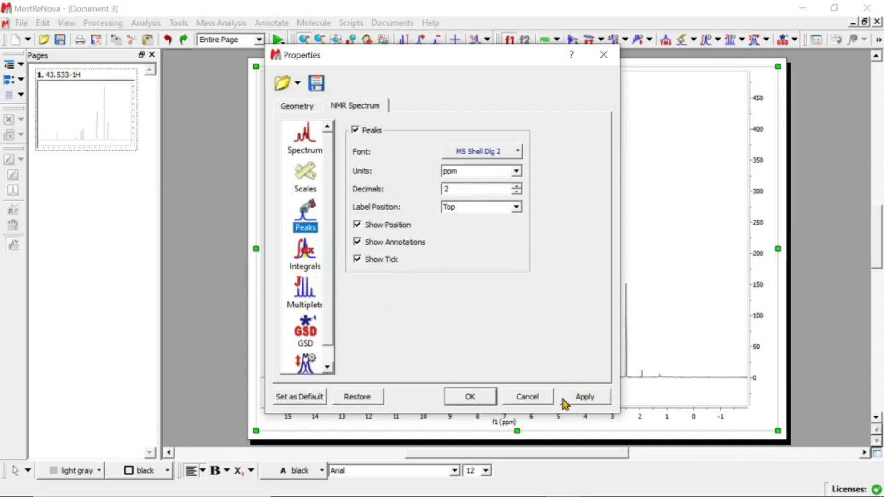
pyautogui.click(478, 394)
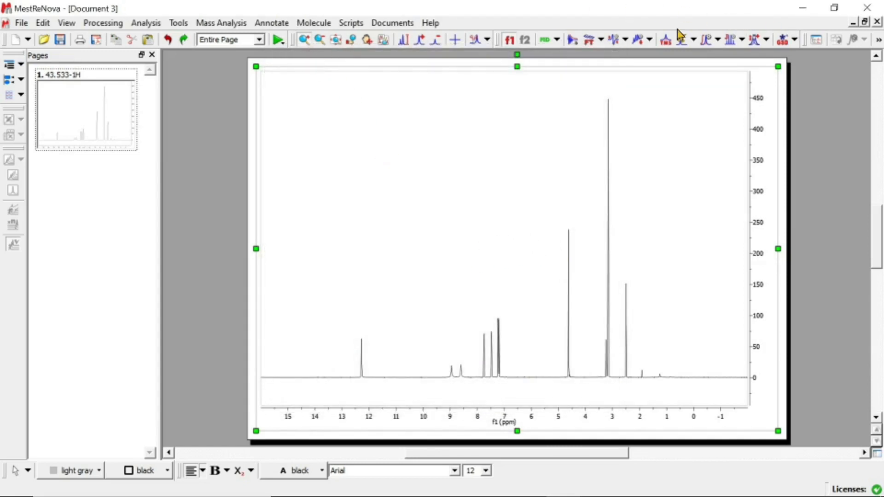
# Zoom in horizontally on the peak near 4.62 ppm, to a range of about 4.9 to 4.4 ppm
pyautogui.click(304, 40)
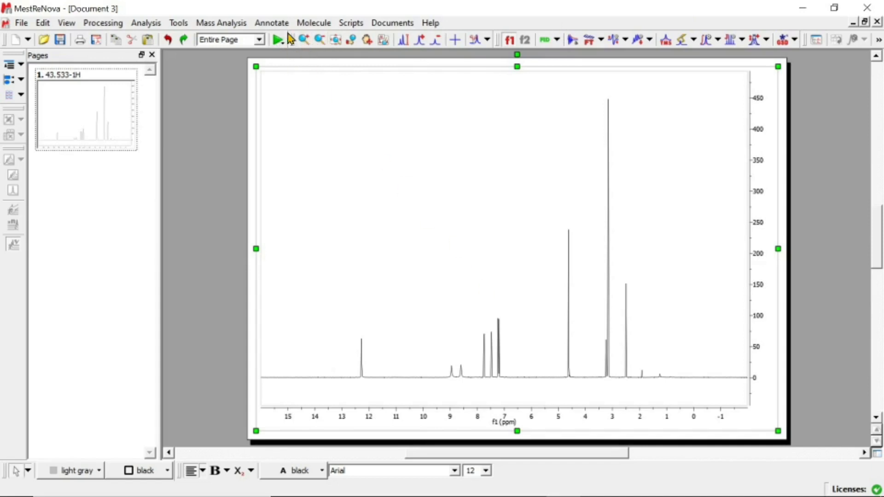
pyautogui.click(304, 40)
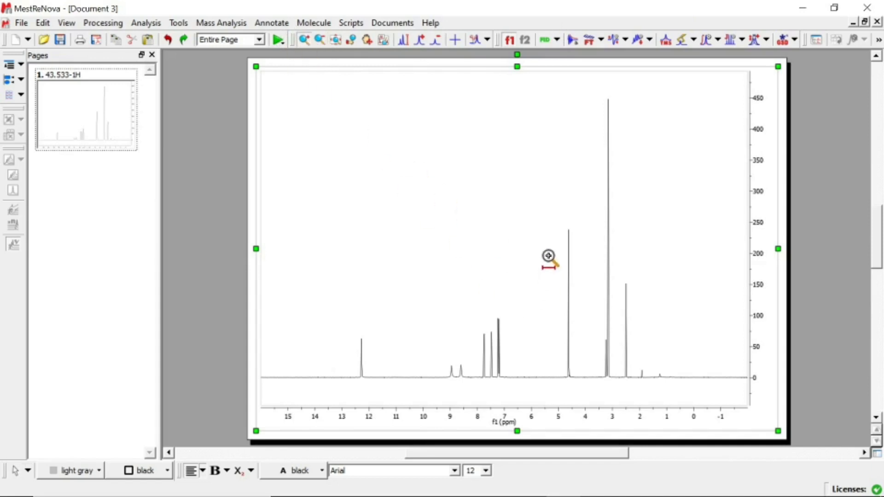
pyautogui.moveTo(545, 256); pyautogui.dragTo(596, 260)
pyautogui.moveTo(426, 278); pyautogui.dragTo(548, 273)
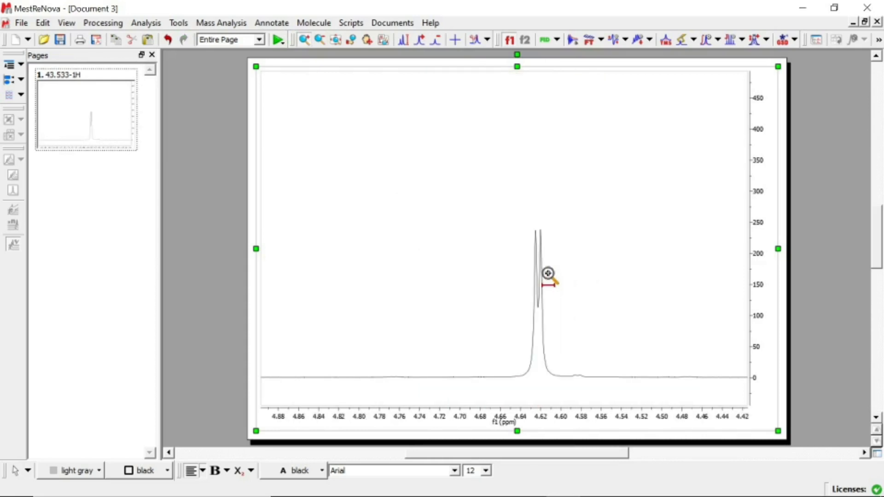
# Zoom out from the 4.62 ppm peak in stages to a range of about 13 to -2 ppm
pyautogui.click(319, 39)
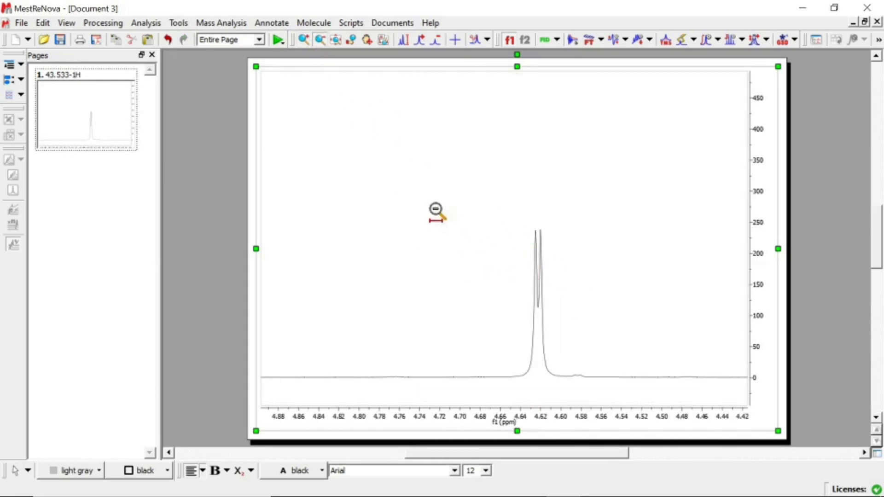
pyautogui.click(399, 178)
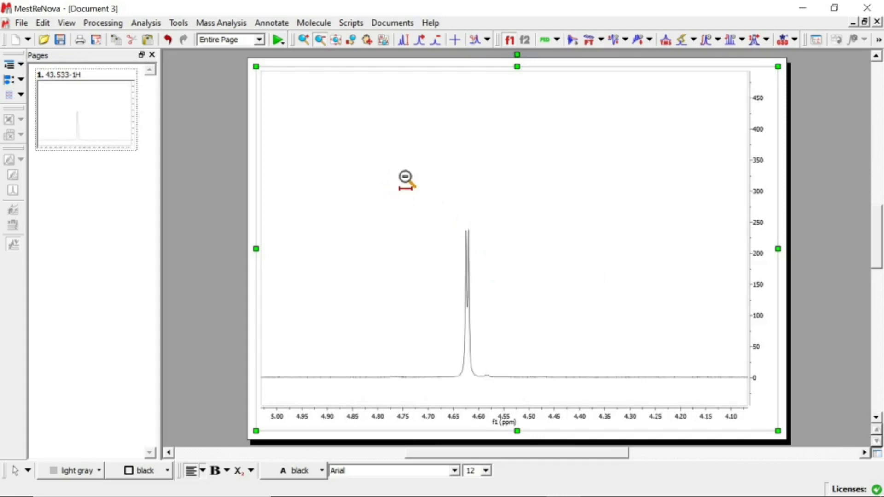
pyautogui.click(413, 181)
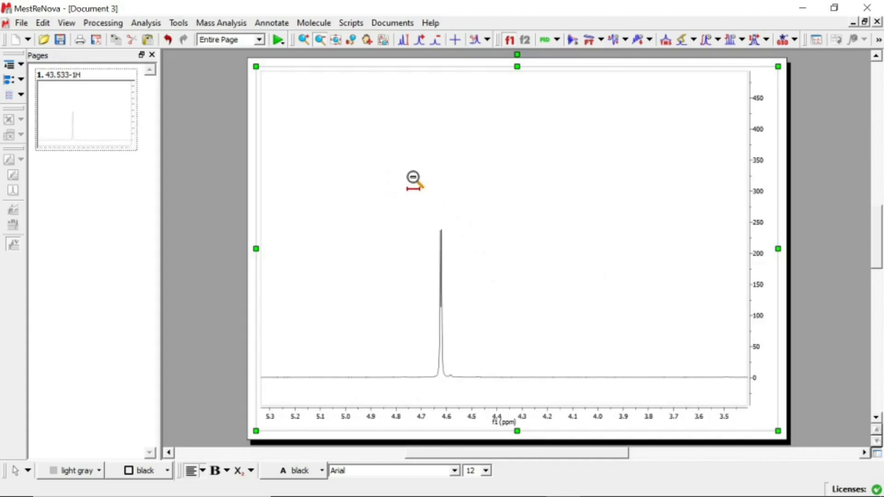
pyautogui.click(413, 181)
pyautogui.click(413, 181)
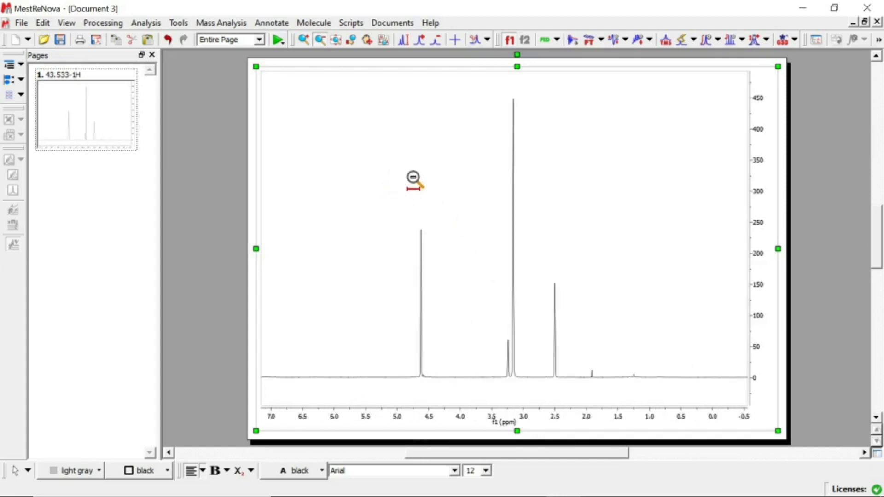
pyautogui.click(413, 182)
pyautogui.click(408, 184)
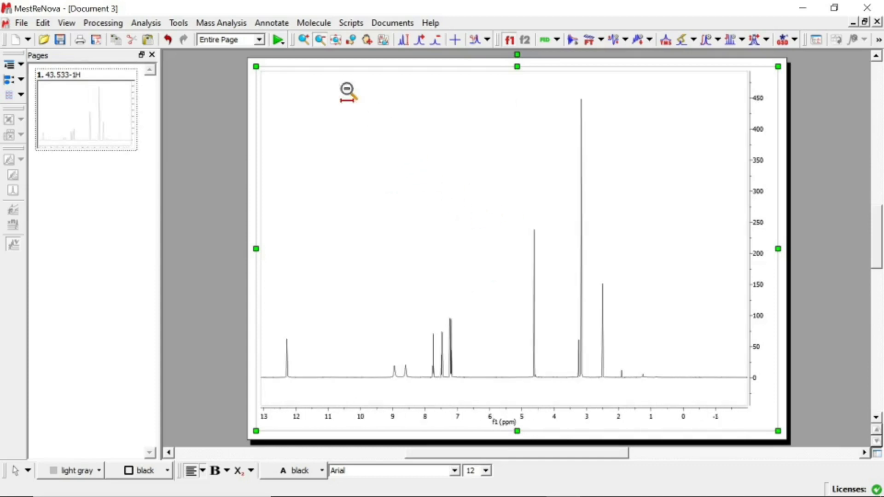
# Zoom in repeatedly on the 4.62 ppm peak, to about 4.64 to 4.60 ppm, to examine its splitting
pyautogui.click(304, 40)
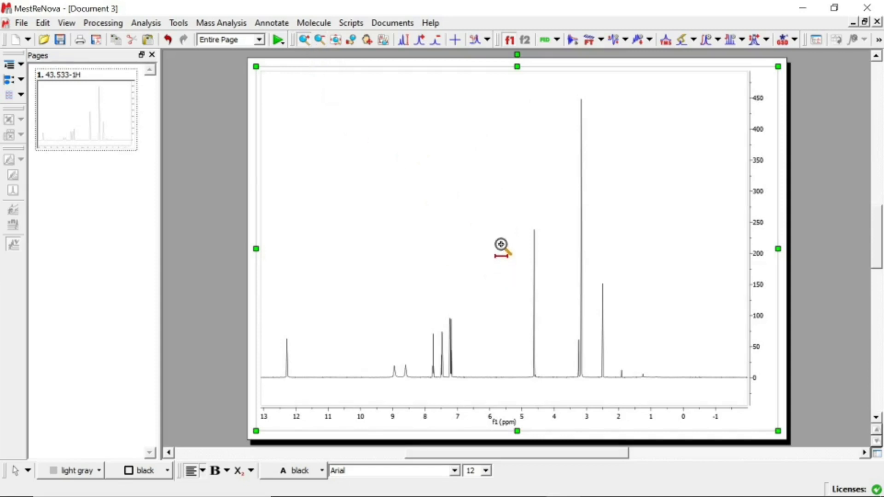
pyautogui.moveTo(502, 244); pyautogui.dragTo(562, 244)
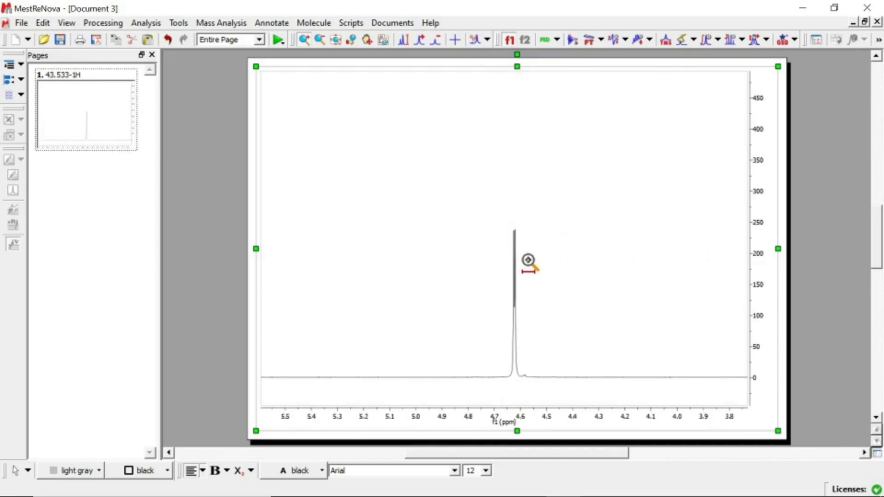
pyautogui.moveTo(422, 228); pyautogui.dragTo(619, 232)
pyautogui.moveTo(436, 218); pyautogui.dragTo(603, 216)
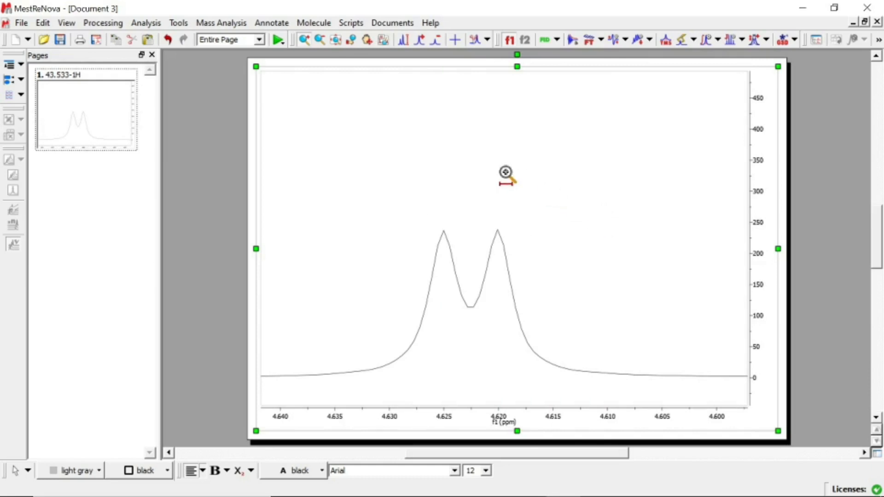
# Undo the recent zooms and restore the full spectrum view
pyautogui.hotkey('ctrl', 'z')
pyautogui.hotkey('ctrl', 'z')
pyautogui.hotkey('ctrl', 'z')
pyautogui.hotkey('ctrl', 'z')
pyautogui.hotkey('ctrl', 'z')
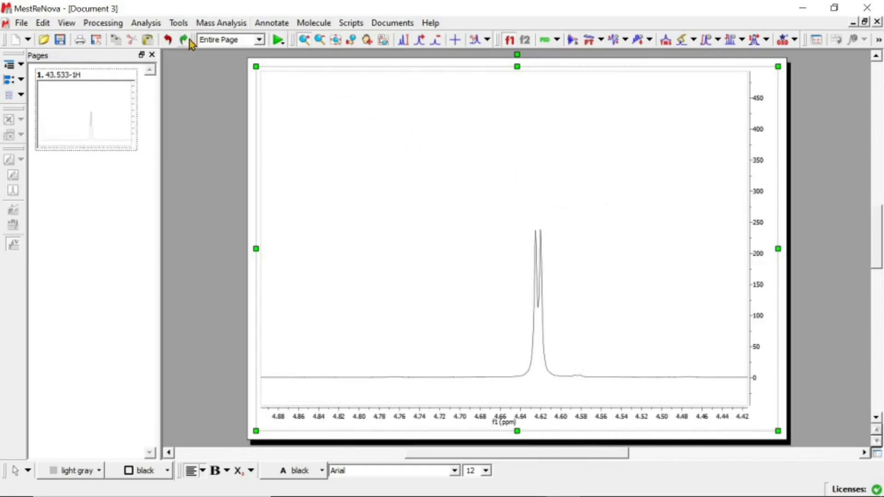
pyautogui.click(169, 40)
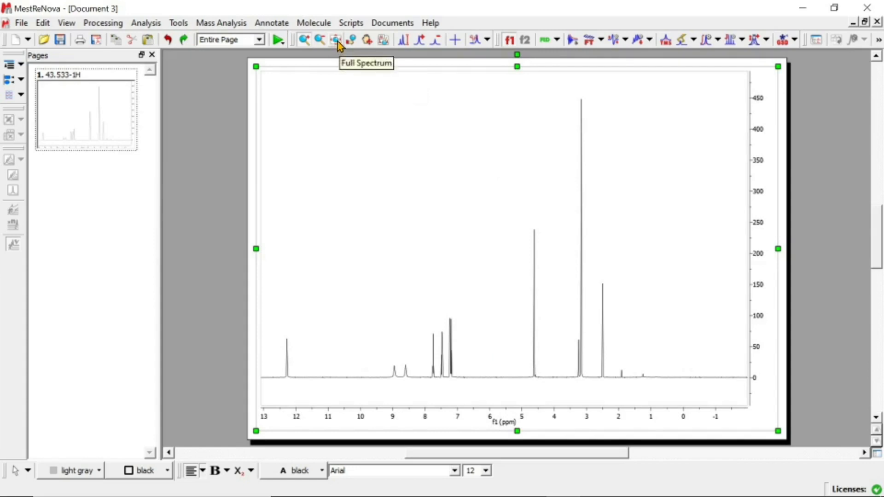
pyautogui.click(337, 41)
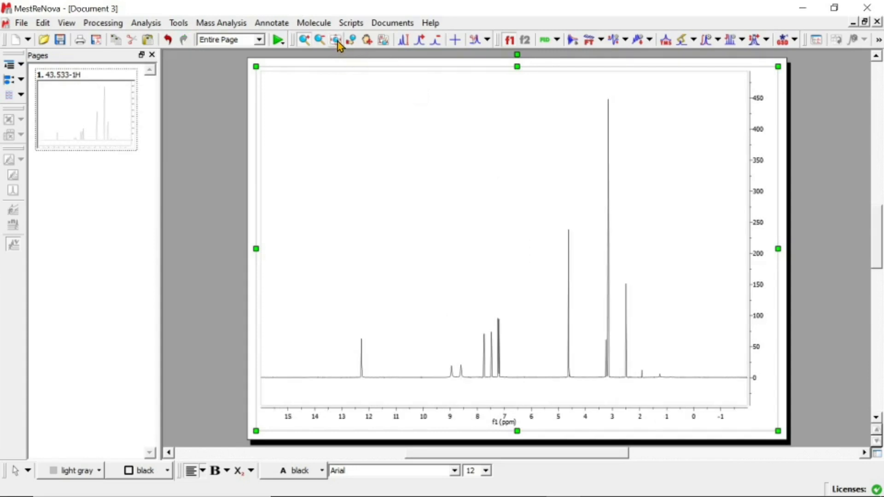
# Zoom in on the peaks between about 9.7 and 6.2 ppm, and return to the full spectrum
pyautogui.click(304, 40)
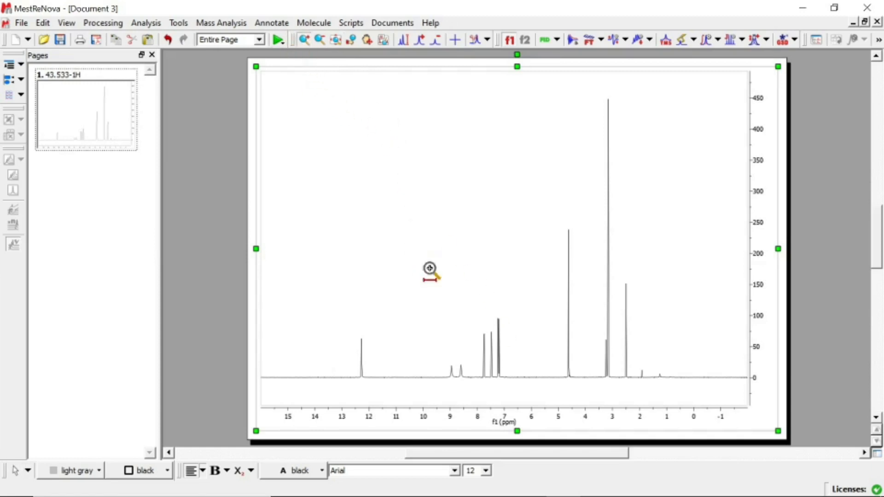
pyautogui.moveTo(431, 271); pyautogui.dragTo(526, 263)
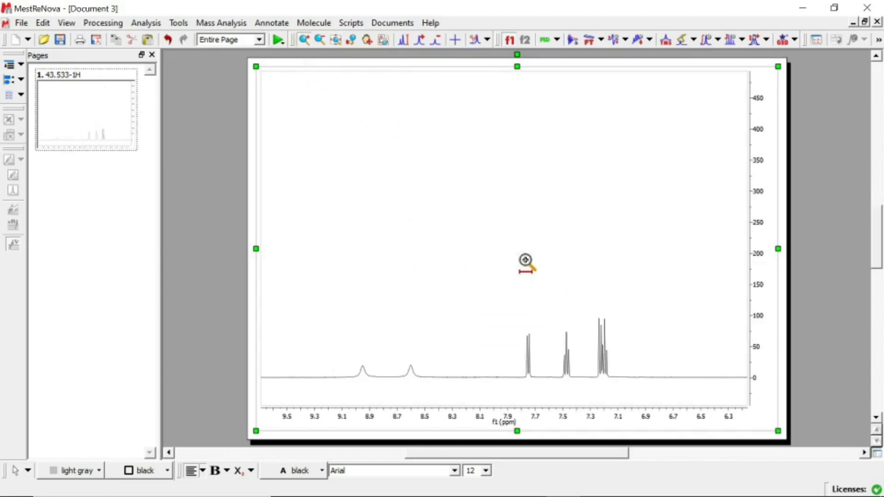
pyautogui.click(336, 40)
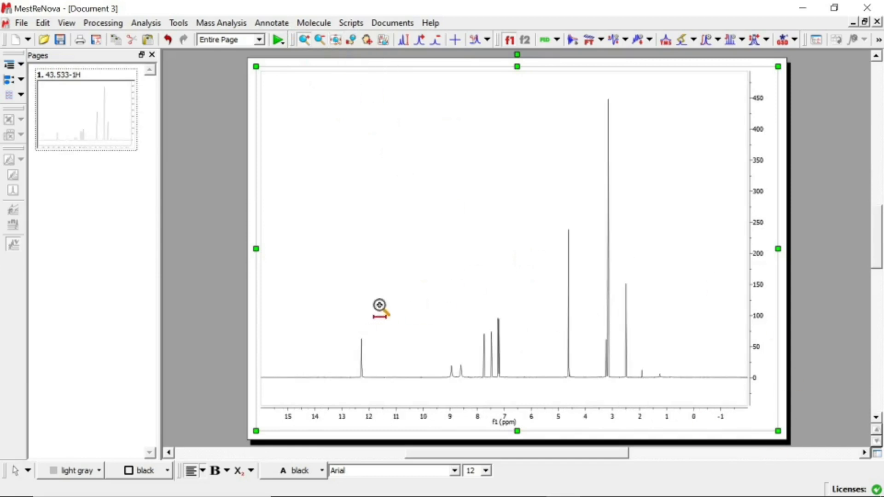
# Pan the spectrum up to the middle of the page and back down, placing its baseline just above the ppm axis
pyautogui.click(368, 40)
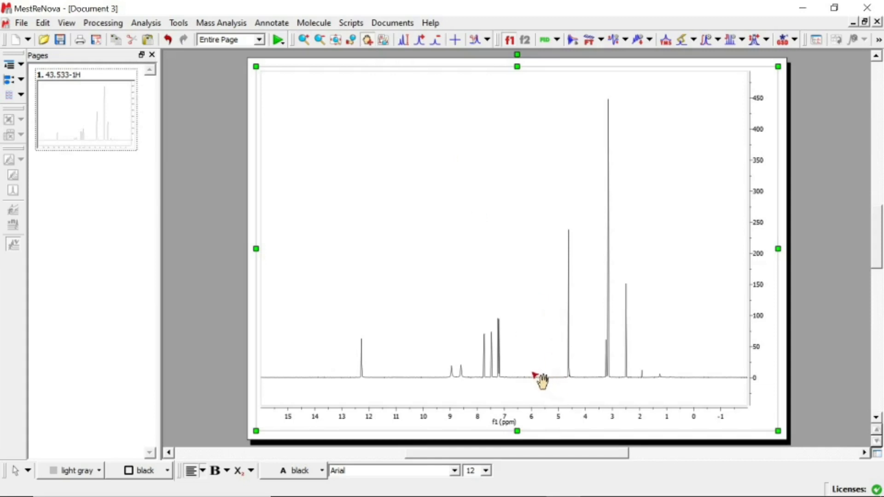
pyautogui.moveTo(533, 370); pyautogui.dragTo(580, 229)
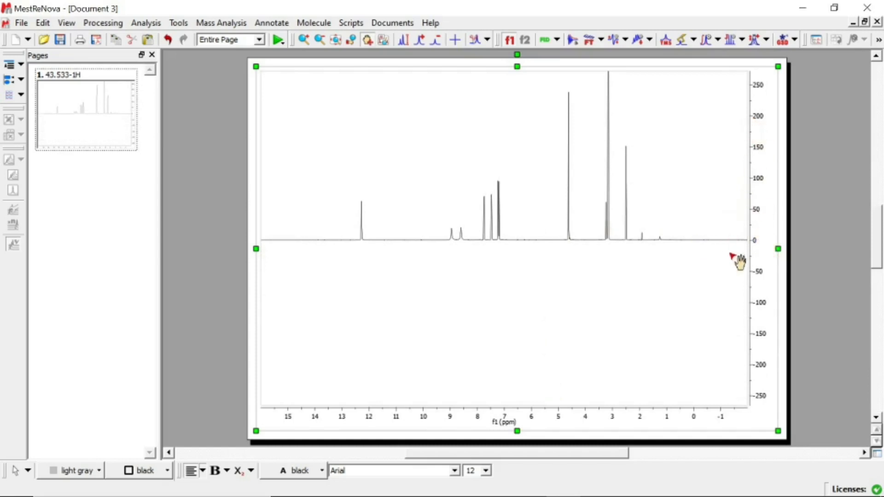
pyautogui.moveTo(539, 242); pyautogui.dragTo(575, 391)
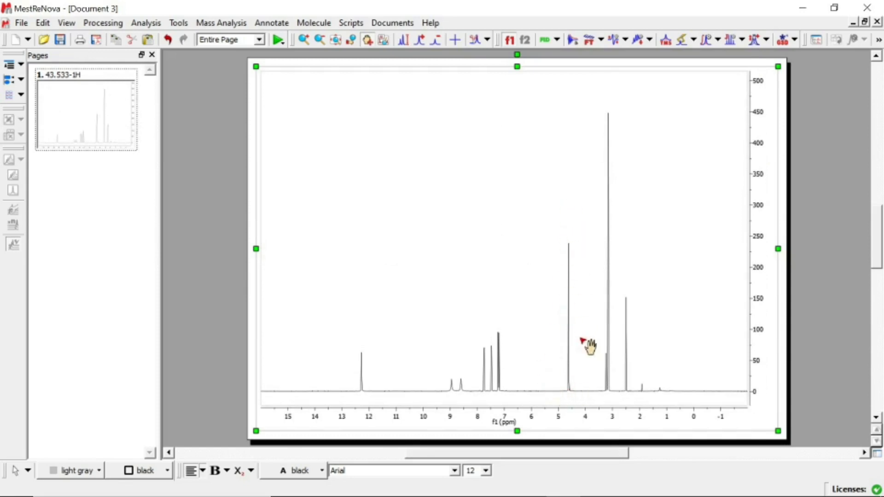
pyautogui.moveTo(537, 392); pyautogui.dragTo(569, 380)
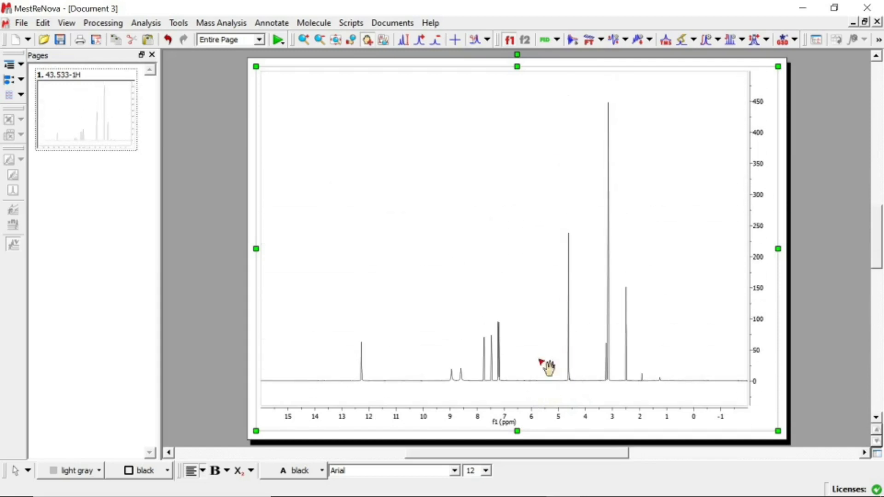
# Scale the spectrum's peak heights up and down several times, ending with an intensity axis reaching about 850
pyautogui.scroll(3, 511, 294)
pyautogui.scroll(-4, 512, 295)
pyautogui.scroll(7, 509, 290)
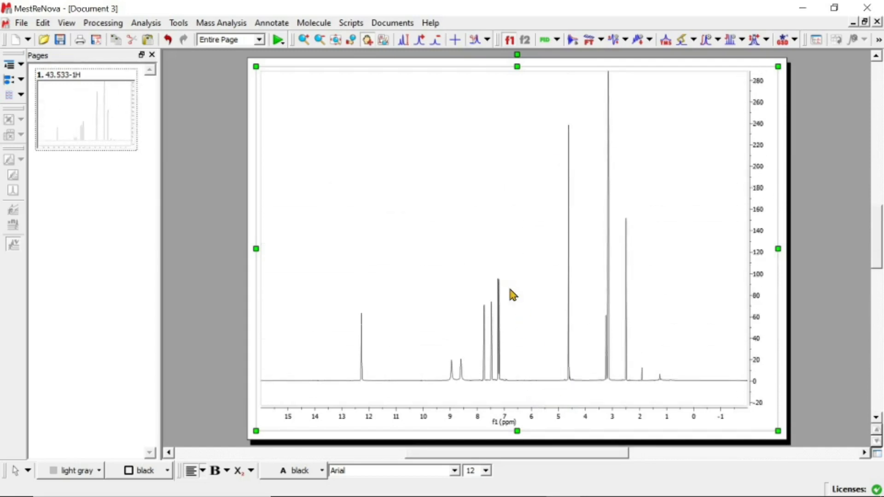
pyautogui.scroll(-7, 510, 289)
pyautogui.scroll(8, 510, 289)
pyautogui.scroll(-9, 510, 289)
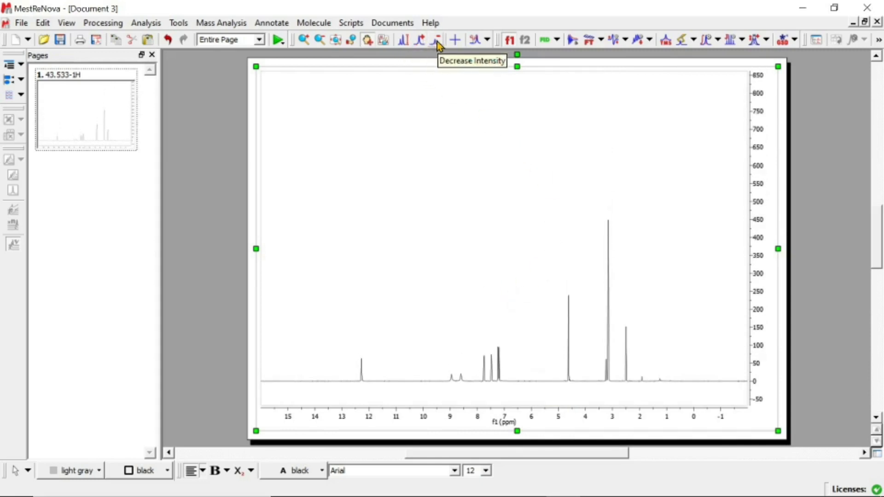
# Raise the peak heights in steps with Increase Intensity, lower them with Decrease Intensity, and raise them once more
pyautogui.click(421, 41)
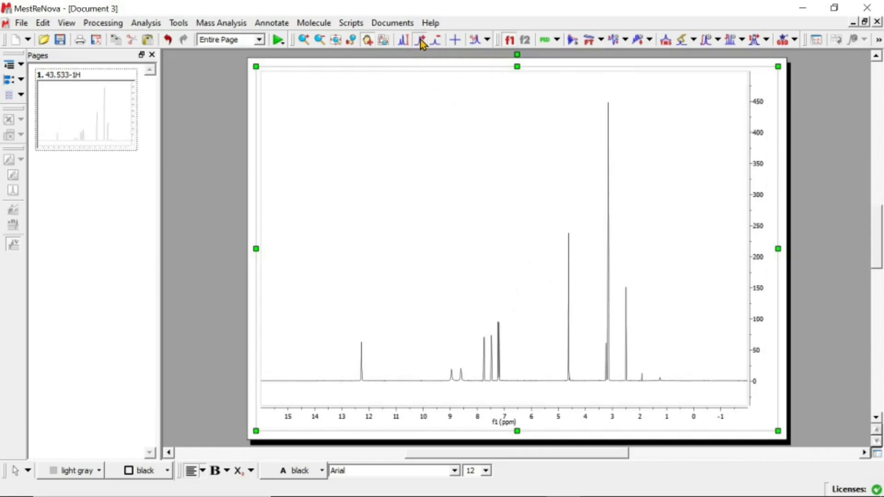
pyautogui.click(424, 42)
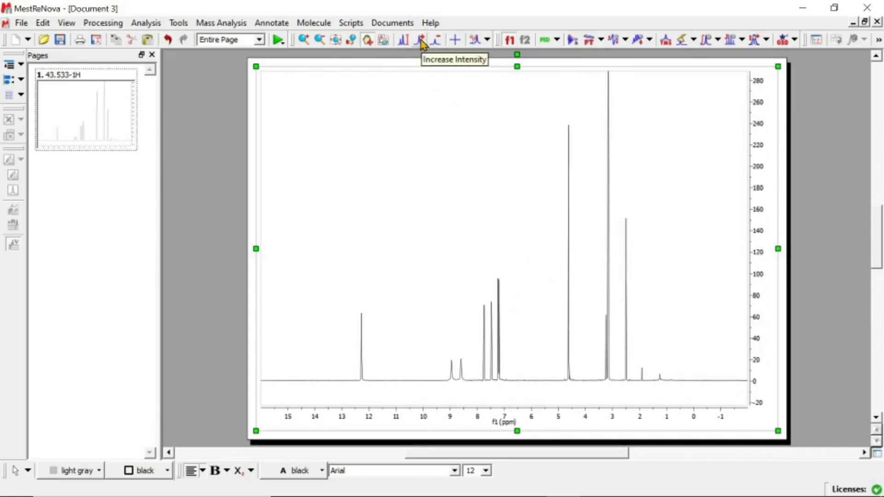
pyautogui.click(422, 42)
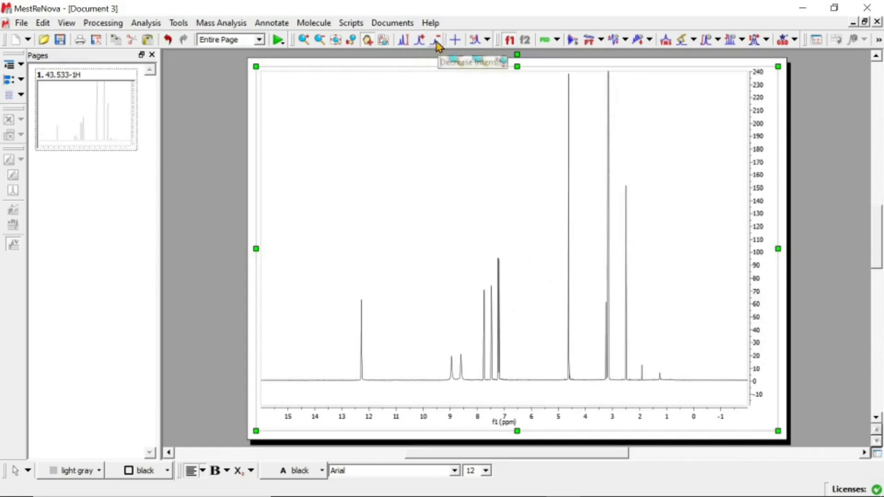
pyautogui.click(436, 42)
pyautogui.click(436, 41)
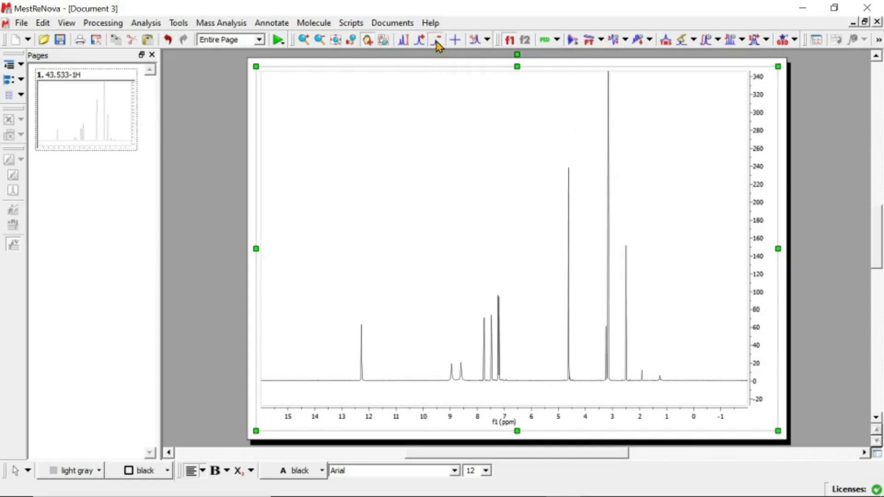
pyautogui.click(436, 41)
pyautogui.click(437, 41)
pyautogui.click(436, 42)
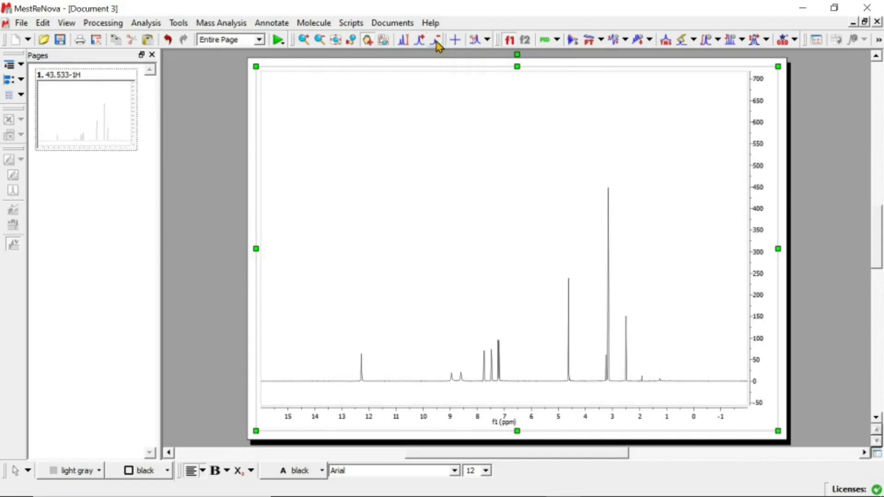
pyautogui.click(422, 43)
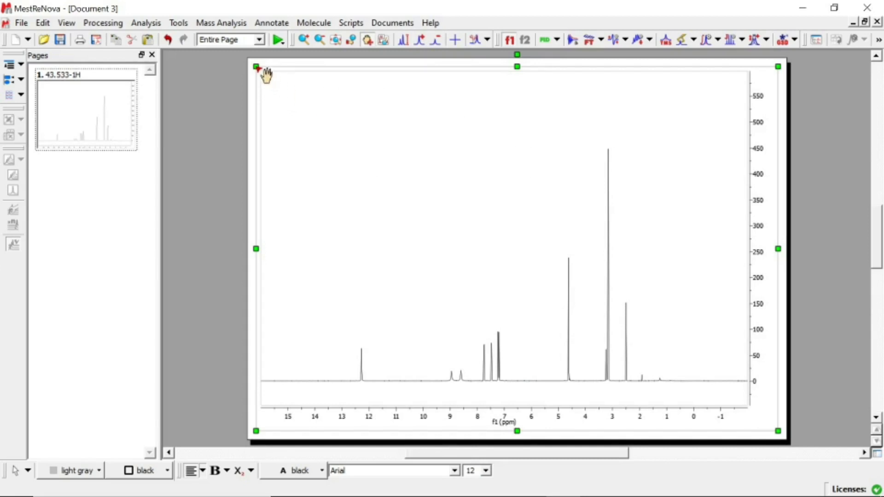
# Try reducing the spectrum's height from its upper edge, shifting it across the page and rotating it slightly clockwise
pyautogui.moveTo(257, 67)
pyautogui.mouseDown()
pyautogui.moveTo(497, 240)
pyautogui.moveTo(304, 75)
pyautogui.moveTo(257, 68)
pyautogui.mouseUp()
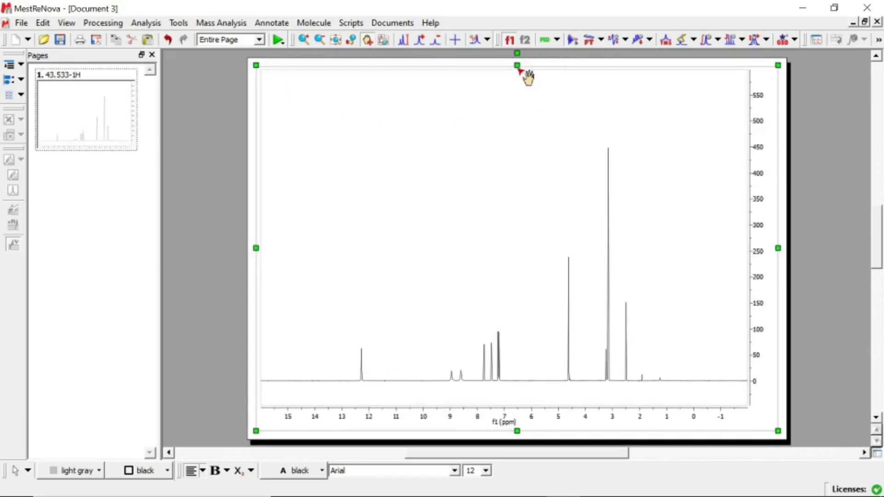
pyautogui.moveTo(518, 67)
pyautogui.mouseDown()
pyautogui.moveTo(533, 254)
pyautogui.moveTo(517, 68)
pyautogui.mouseUp()
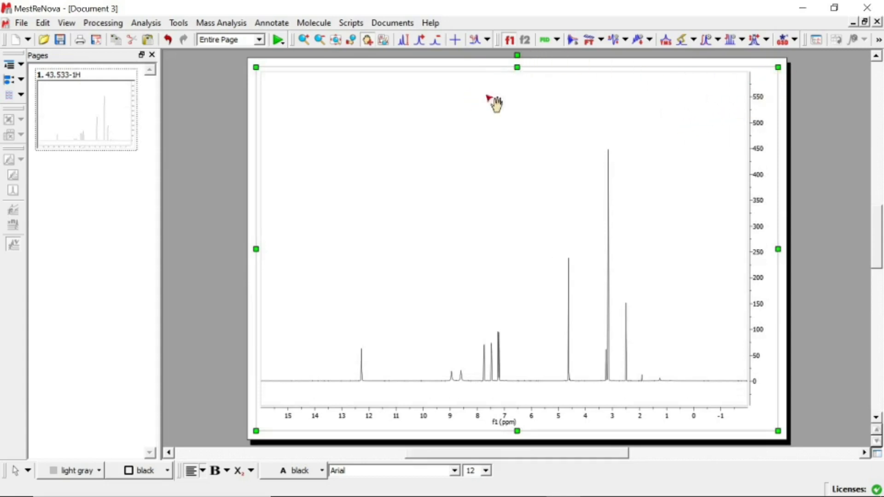
pyautogui.moveTo(527, 77); pyautogui.dragTo(561, 144)
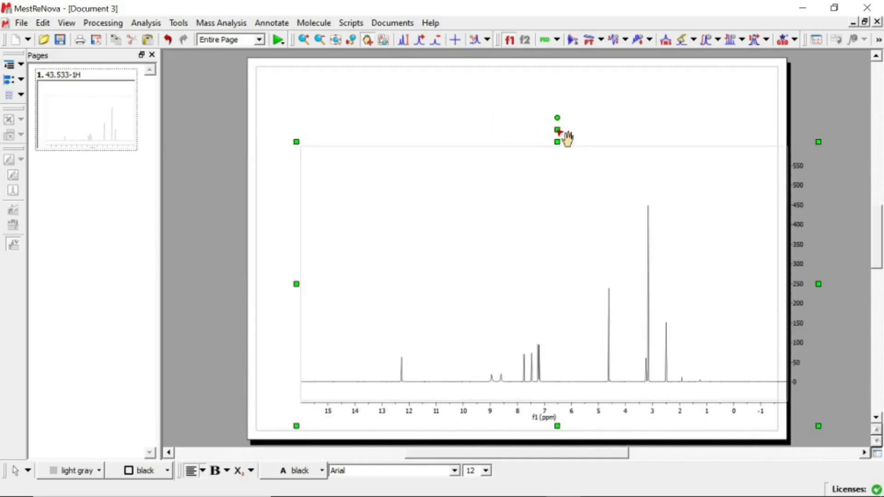
pyautogui.moveTo(569, 138); pyautogui.dragTo(525, 136)
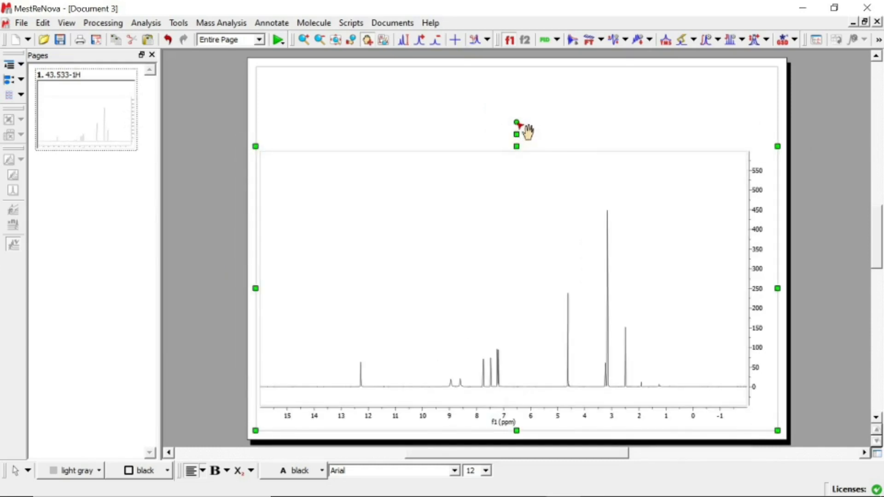
pyautogui.moveTo(520, 129); pyautogui.dragTo(562, 146)
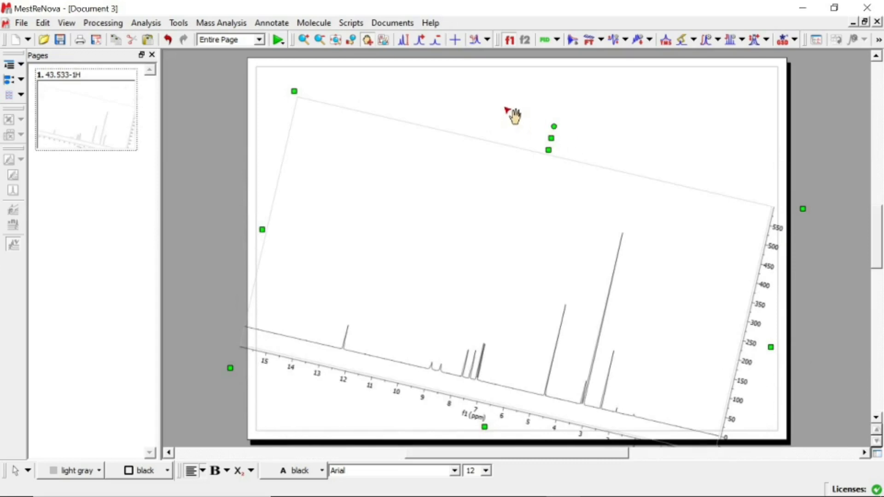
# Undo the spectrum's rotation, shifts and resizing until it fills the page again
pyautogui.hotkey('ctrl', 'z')
pyautogui.hotkey('ctrl', 'z')
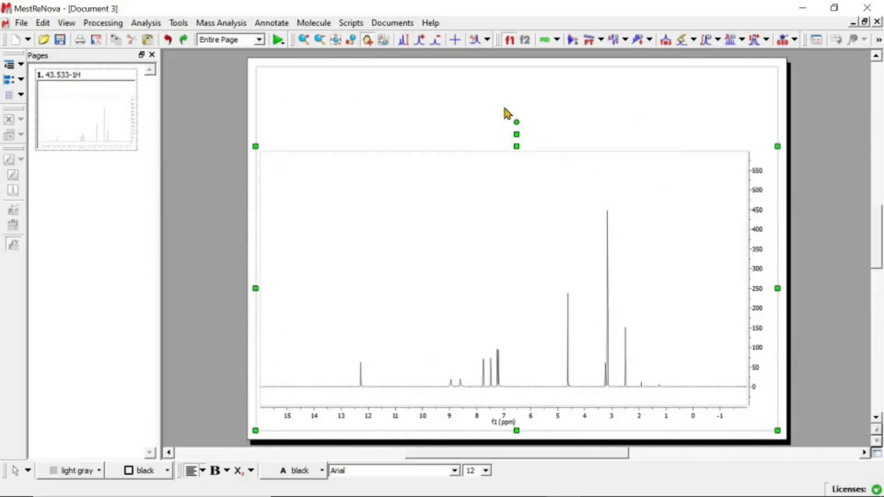
pyautogui.hotkey('ctrl', 'z')
pyautogui.hotkey('ctrl', 'z')
pyautogui.hotkey('ctrl', 'z')
pyautogui.hotkey('ctrl', 'z')
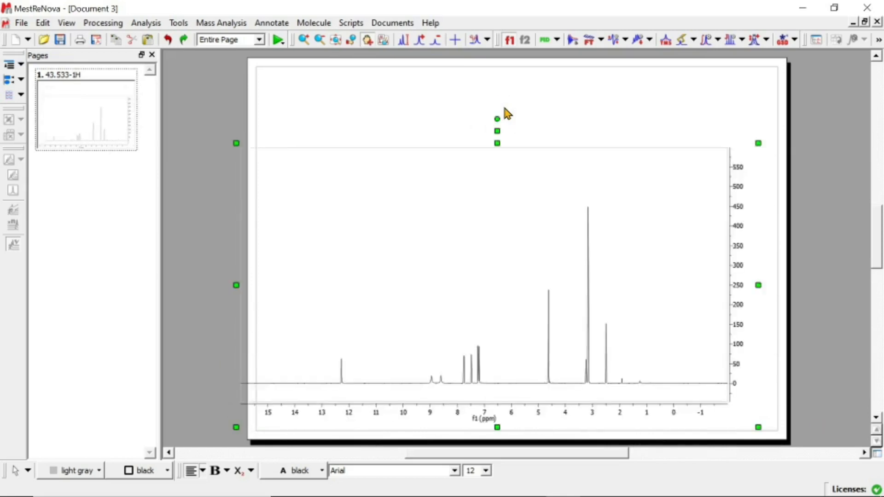
pyautogui.hotkey('ctrl', 'z')
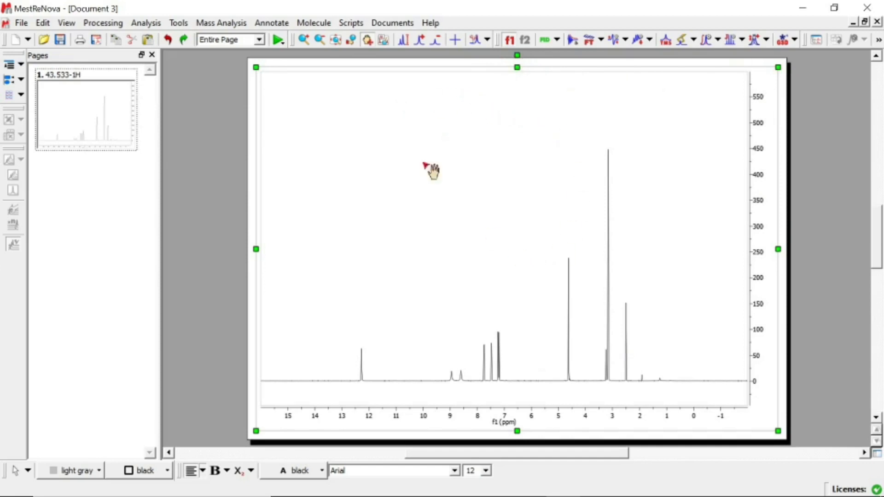
# Zoom in repeatedly on the 2.50 ppm peak, to about 2.53 to 2.46 ppm, and increase its intensity once
pyautogui.click(306, 41)
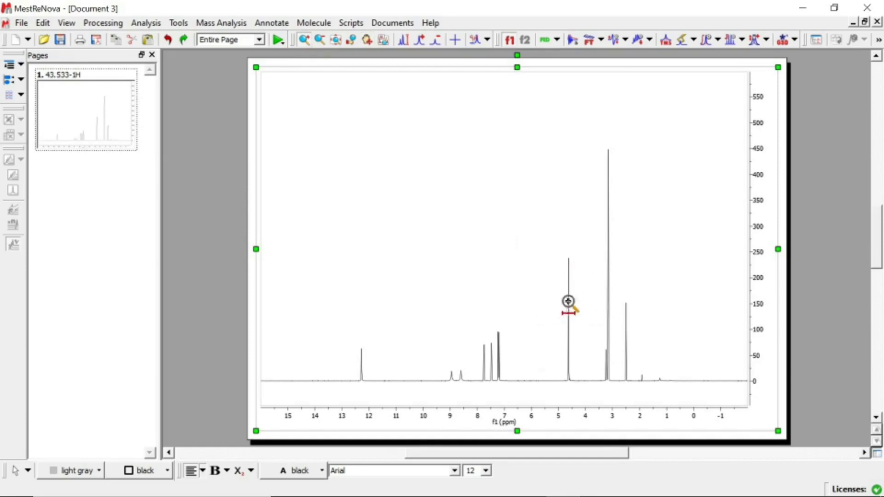
pyautogui.moveTo(538, 307); pyautogui.dragTo(685, 307)
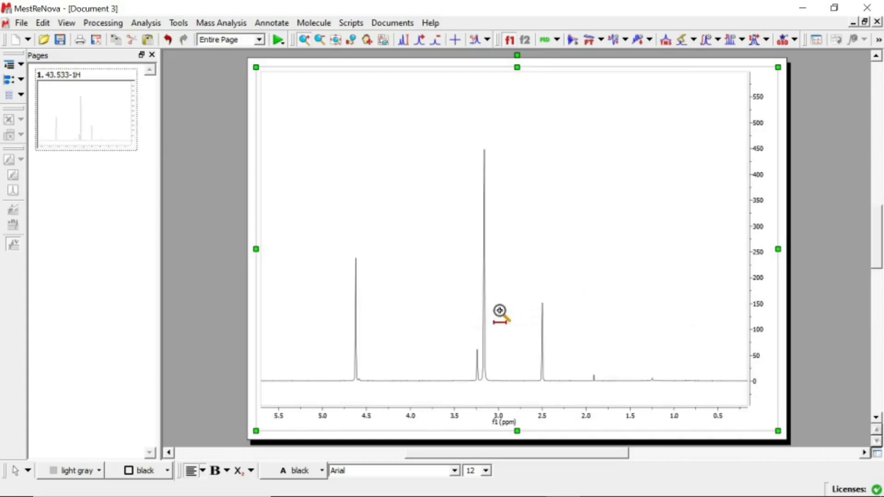
pyautogui.moveTo(500, 311); pyautogui.dragTo(598, 305)
pyautogui.moveTo(369, 297); pyautogui.dragTo(577, 284)
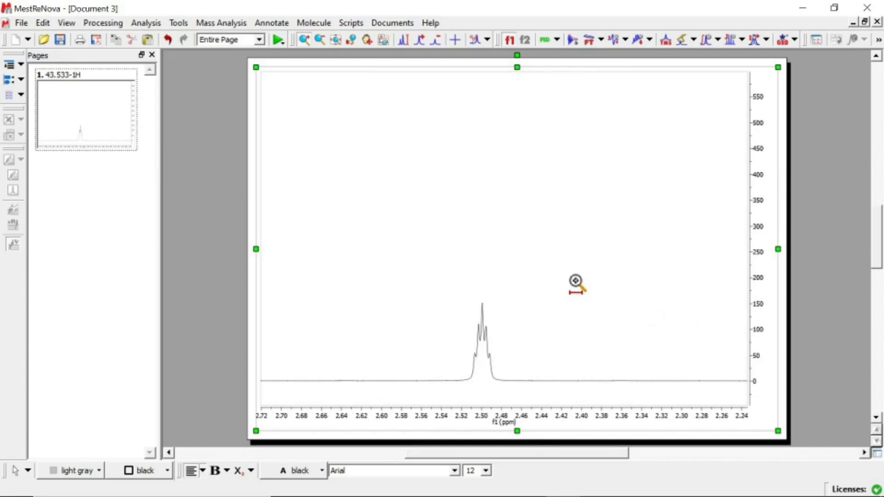
pyautogui.moveTo(369, 271); pyautogui.dragTo(573, 252)
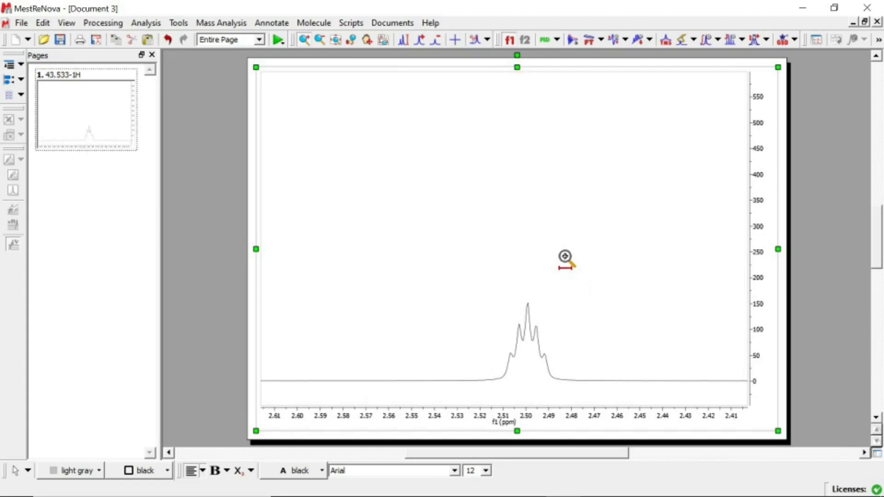
pyautogui.moveTo(460, 283); pyautogui.dragTo(622, 277)
pyautogui.click(416, 44)
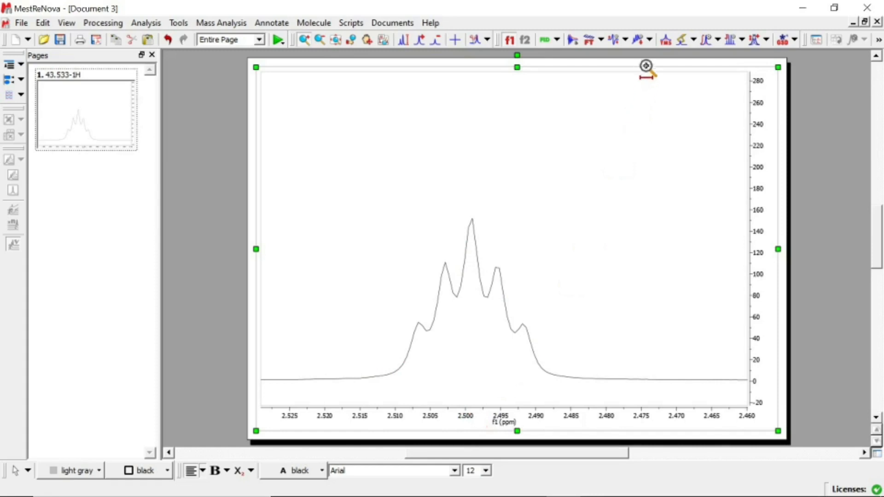
# Start a shift reference on the central line of the zoomed multiplet and set its new shift to 2.500 ppm
pyautogui.click(666, 42)
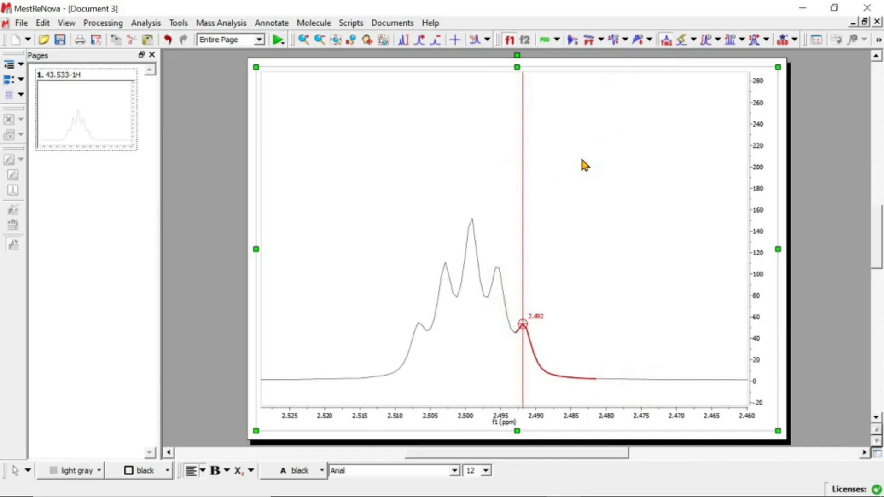
pyautogui.click(474, 222)
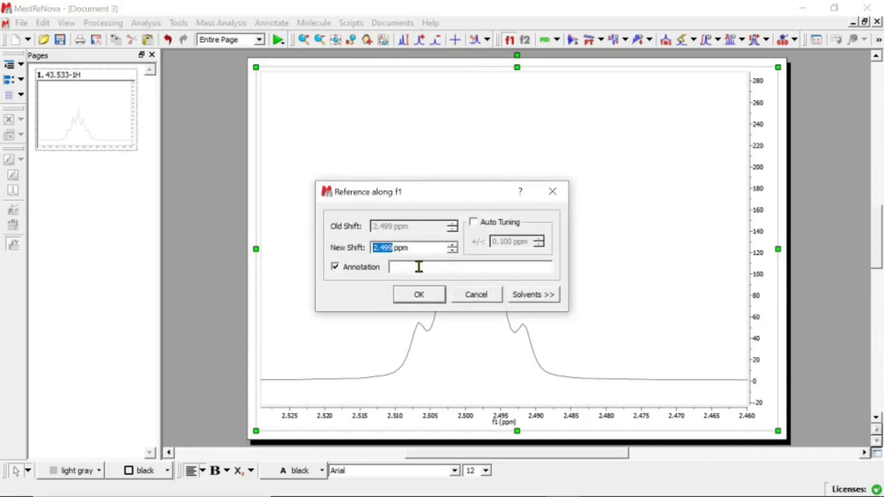
pyautogui.click(392, 248)
pyautogui.press('BackSpace')
pyautogui.press('BackSpace')
pyautogui.press('BackSpace')
pyautogui.write('50')
# Show the solvent list in the reference dialog and examine its columns through to the literature references
pyautogui.click(537, 302)
pyautogui.moveTo(533, 196); pyautogui.dragTo(639, 96)
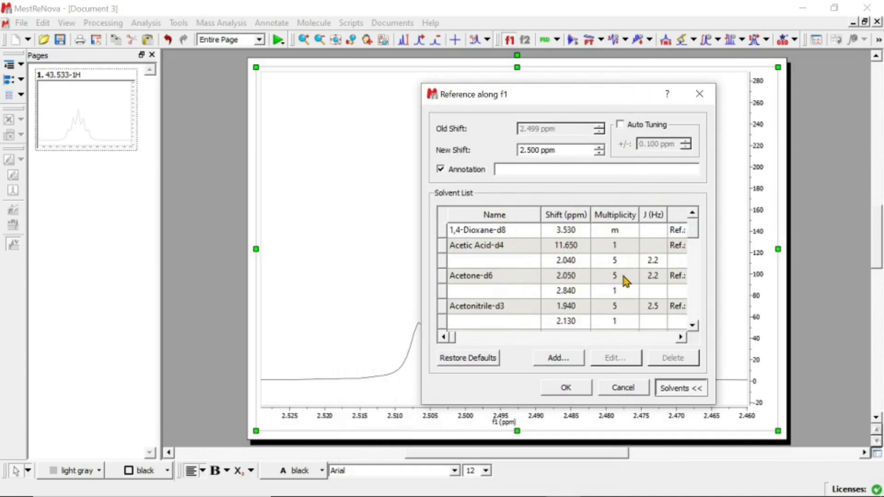
pyautogui.click(681, 337)
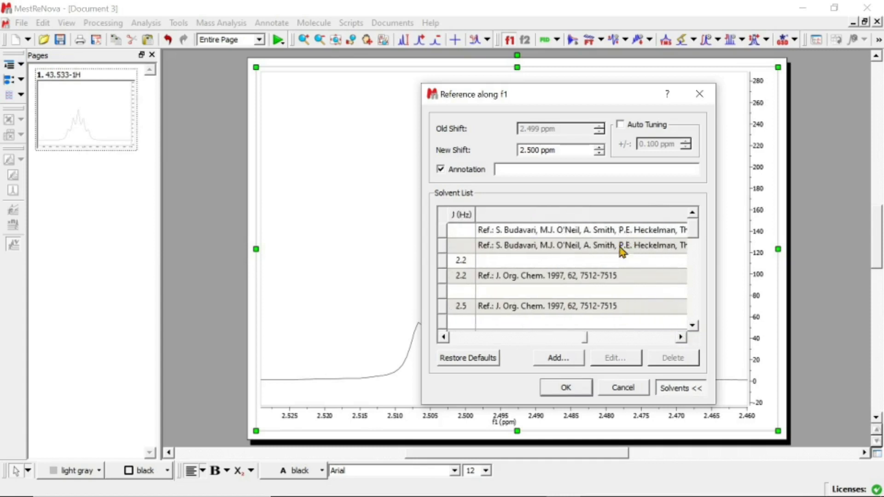
pyautogui.click(680, 338)
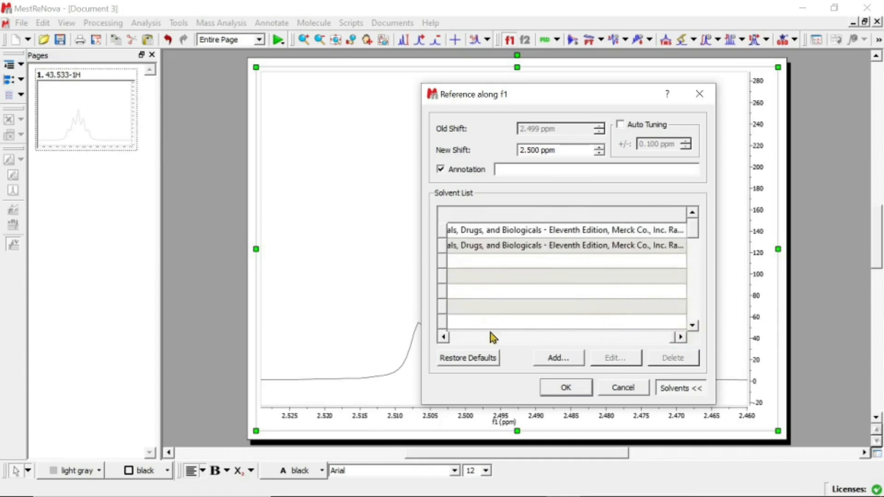
pyautogui.click(444, 337)
pyautogui.click(444, 338)
pyautogui.click(443, 338)
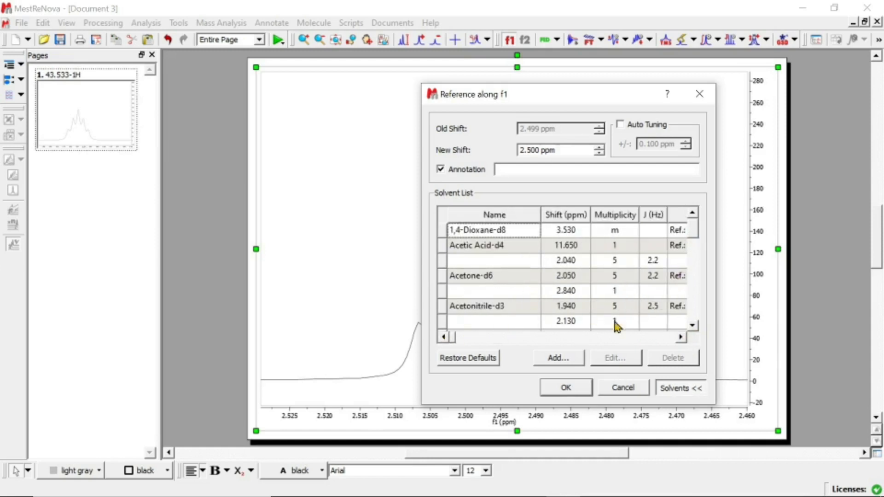
# Choose Dimethyl Sulfoxide-d6 at 2.500 ppm from the solvent list as the annotation, and apply the reference
pyautogui.click(693, 326)
pyautogui.click(693, 326)
pyautogui.click(693, 325)
pyautogui.click(693, 325)
pyautogui.click(693, 326)
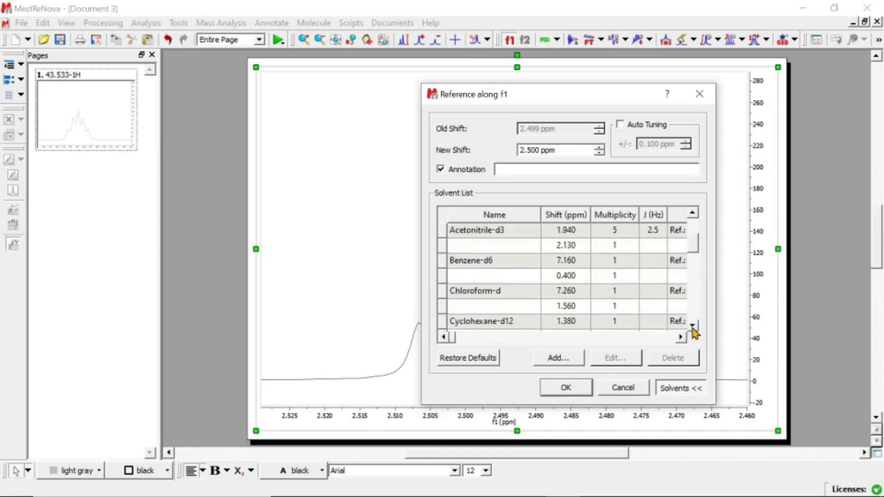
pyautogui.click(693, 326)
pyautogui.click(693, 327)
pyautogui.click(693, 326)
pyautogui.click(693, 326)
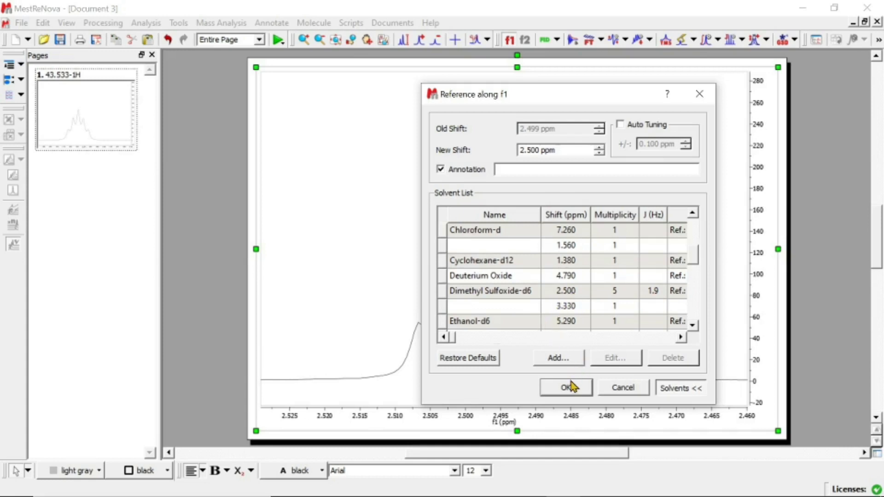
pyautogui.click(518, 294)
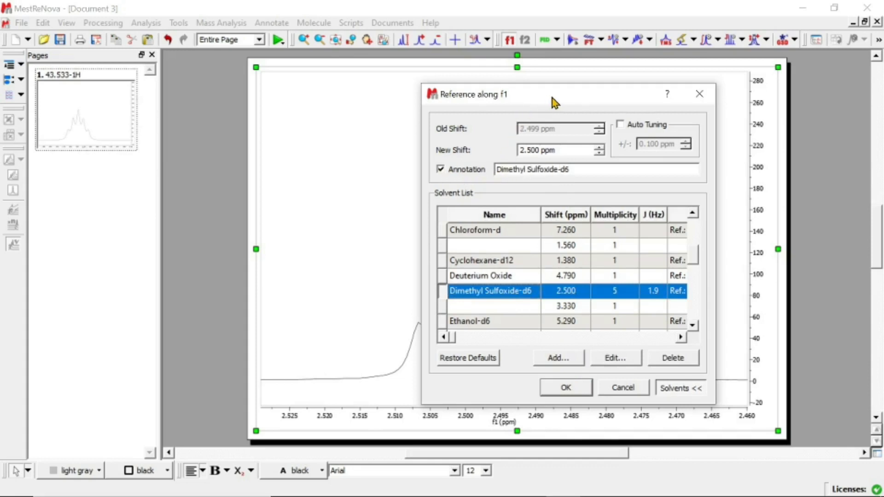
pyautogui.moveTo(549, 92); pyautogui.dragTo(640, 81)
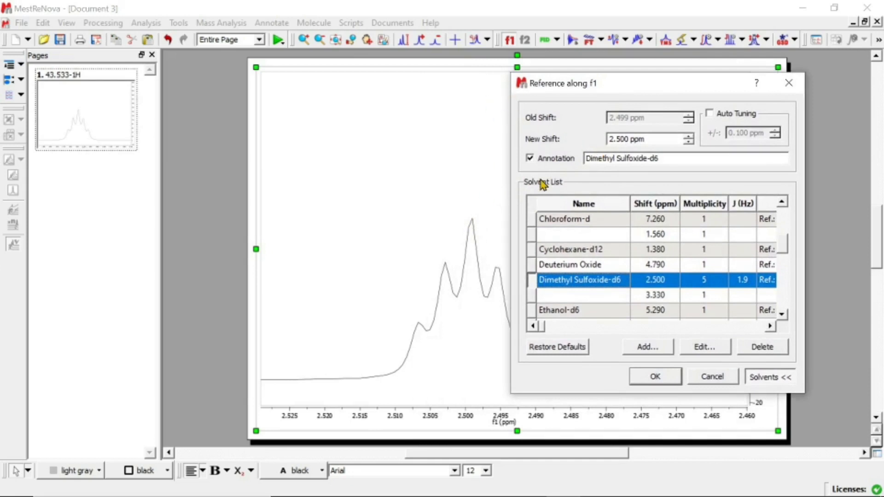
pyautogui.click(660, 377)
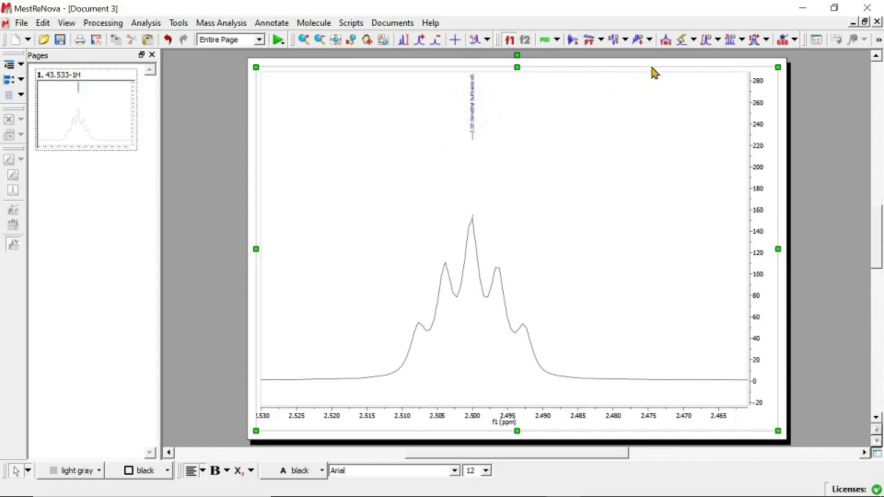
# Check the central line's shift again in the reference dialog, and close it without applying anything
pyautogui.click(668, 41)
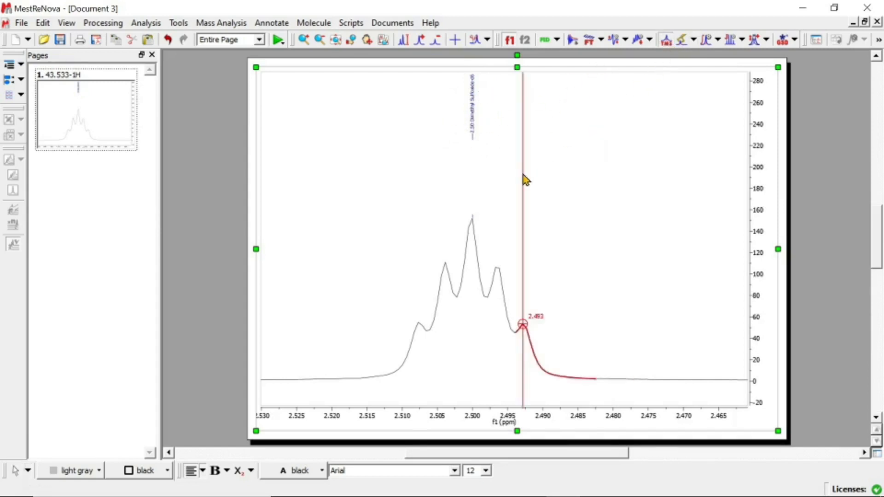
pyautogui.click(473, 217)
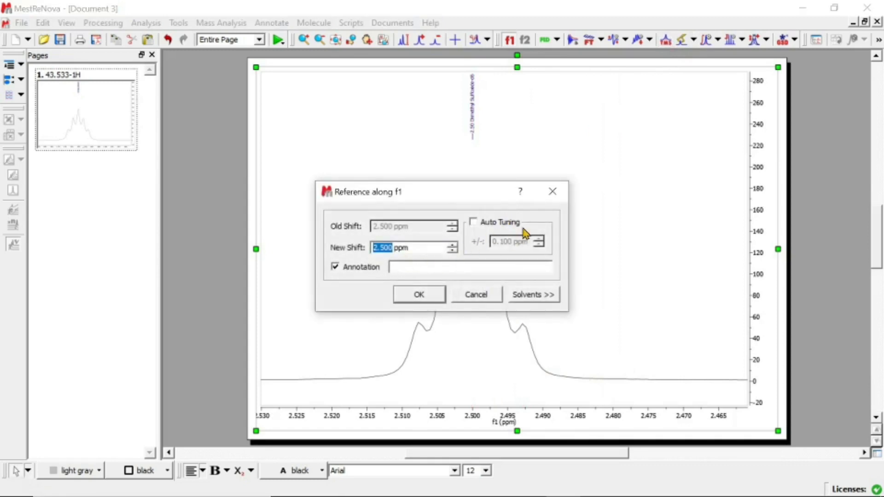
pyautogui.click(552, 191)
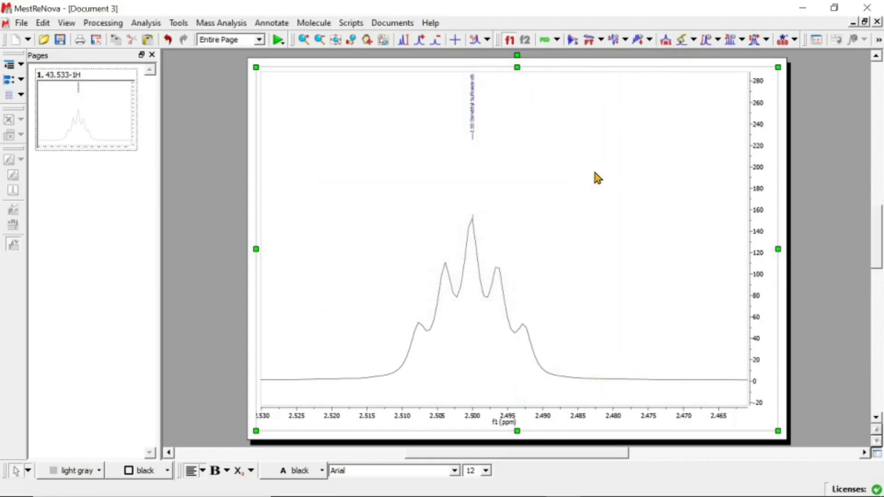
# Reference the multiplet's central line to 2.50 ppm again, leaving the annotation without a solvent name
pyautogui.click(666, 41)
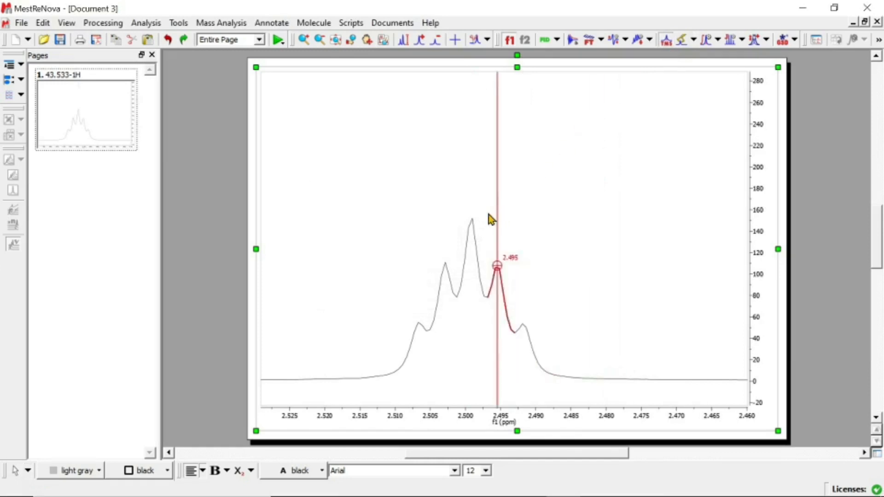
pyautogui.click(472, 221)
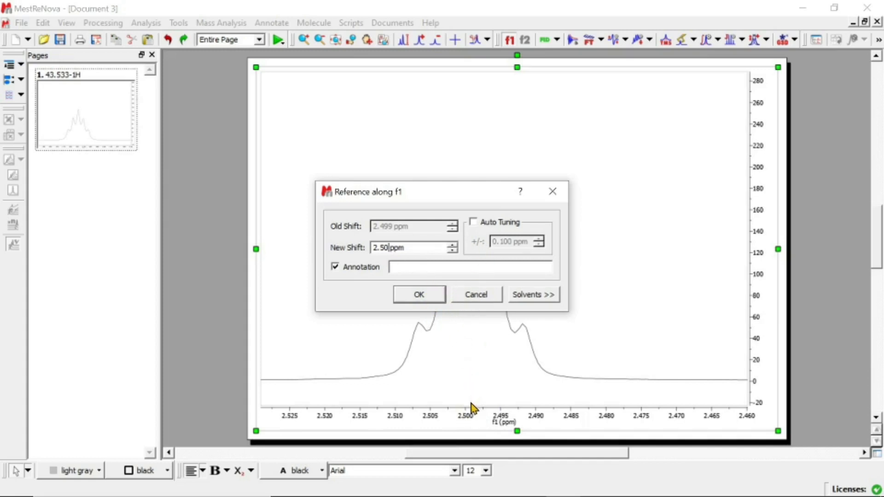
pyautogui.click(420, 299)
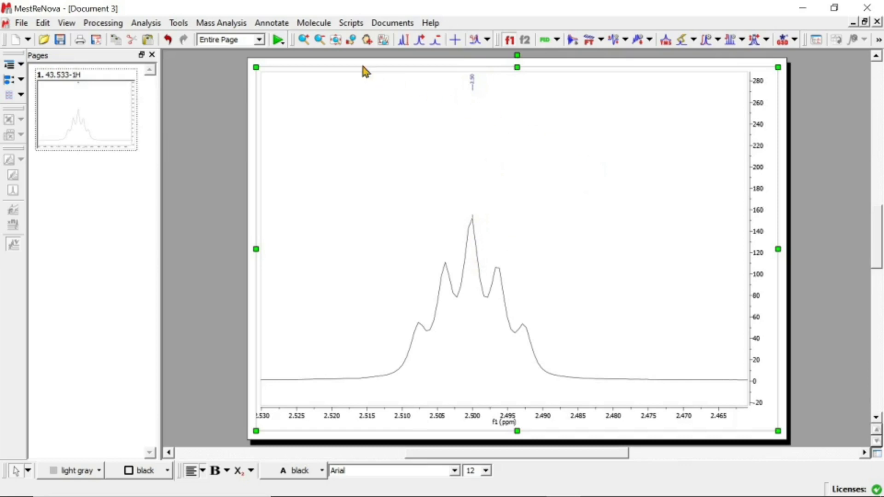
# Lower the peak intensity on the full spectrum, and zoom in on the aromatic signals between about 7.85 and 7.12 ppm
pyautogui.click(337, 41)
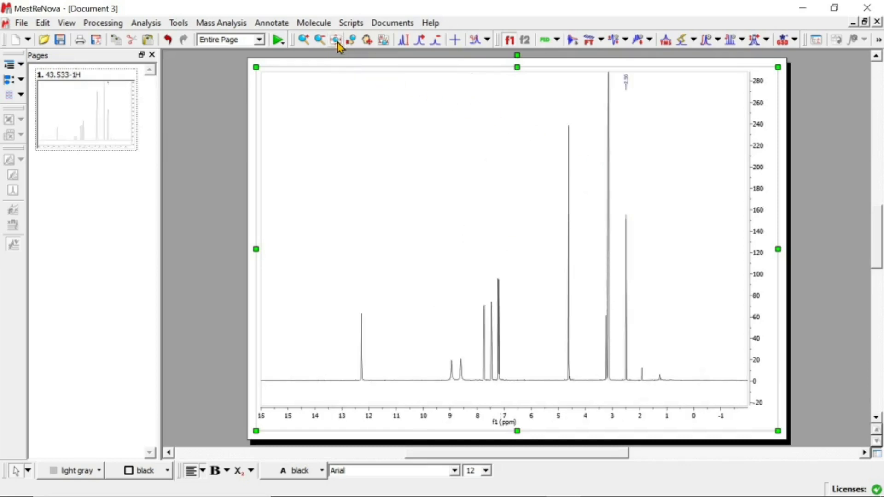
pyautogui.scroll(-3, 554, 198)
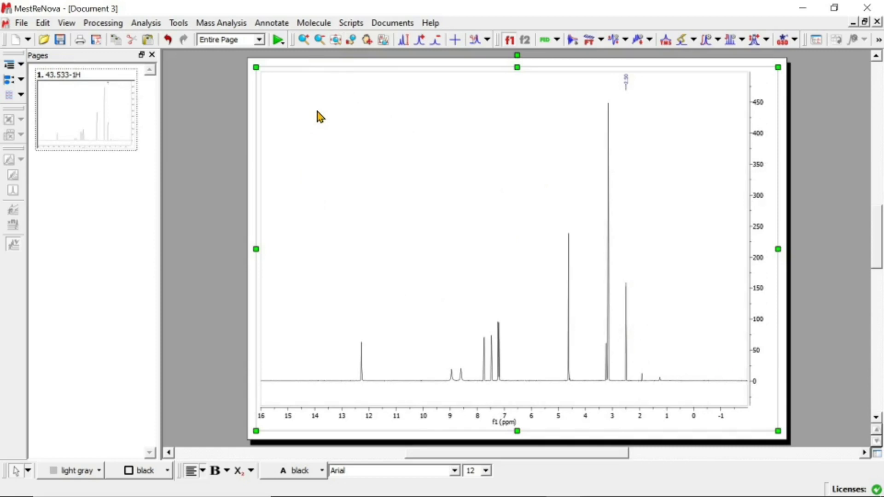
pyautogui.click(304, 40)
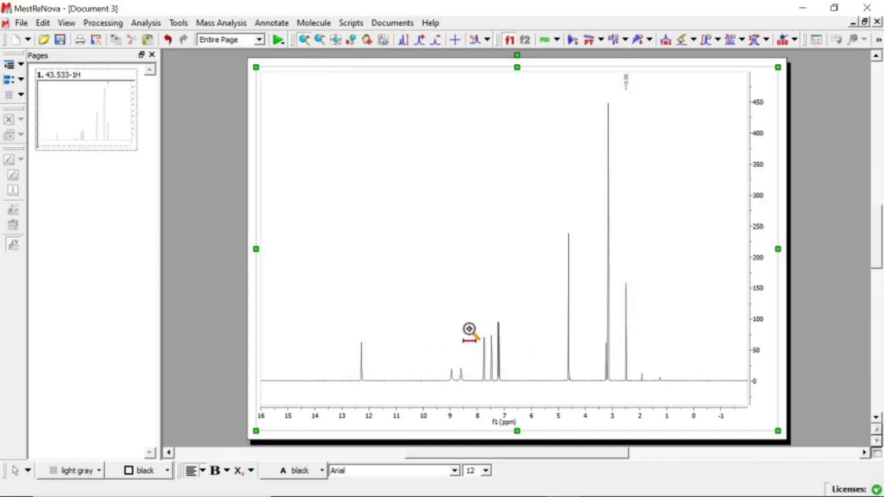
pyautogui.moveTo(470, 332); pyautogui.dragTo(532, 298)
pyautogui.moveTo(328, 335); pyautogui.dragTo(562, 295)
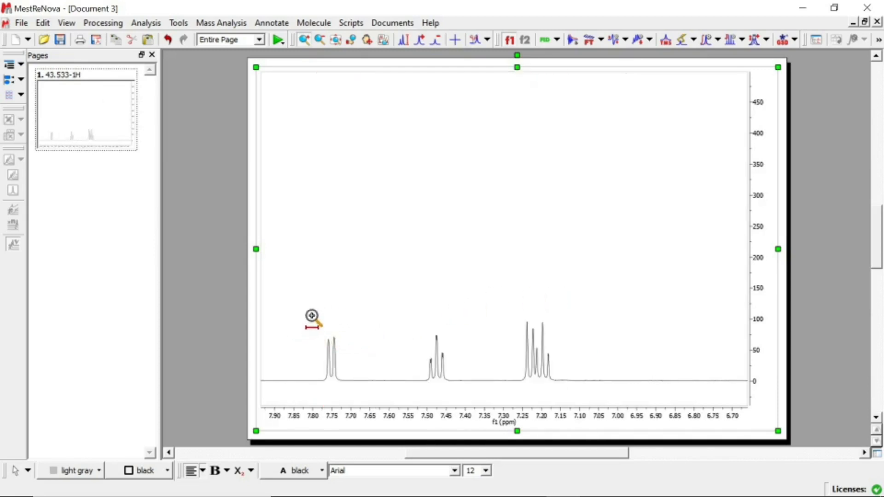
pyautogui.moveTo(298, 318); pyautogui.dragTo(571, 288)
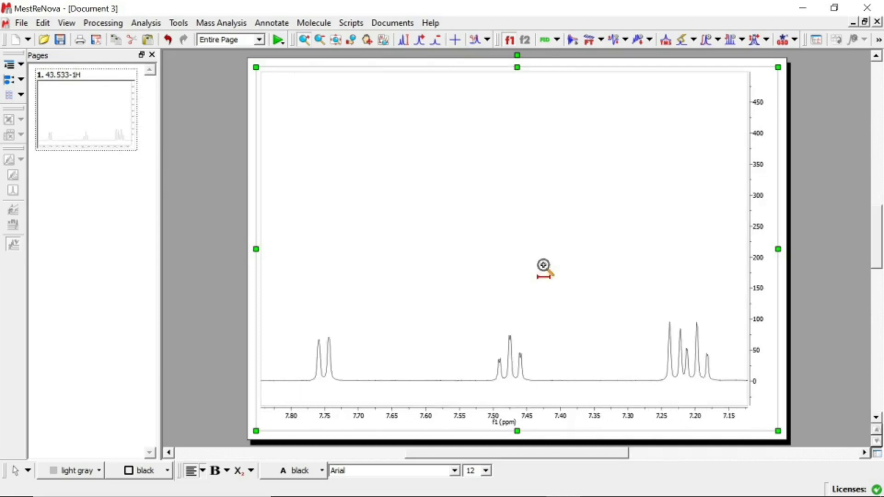
# Zoom in again from the full spectrum to about 7.90 to 7.07 ppm, and pan the baseline slightly upward
pyautogui.click(336, 40)
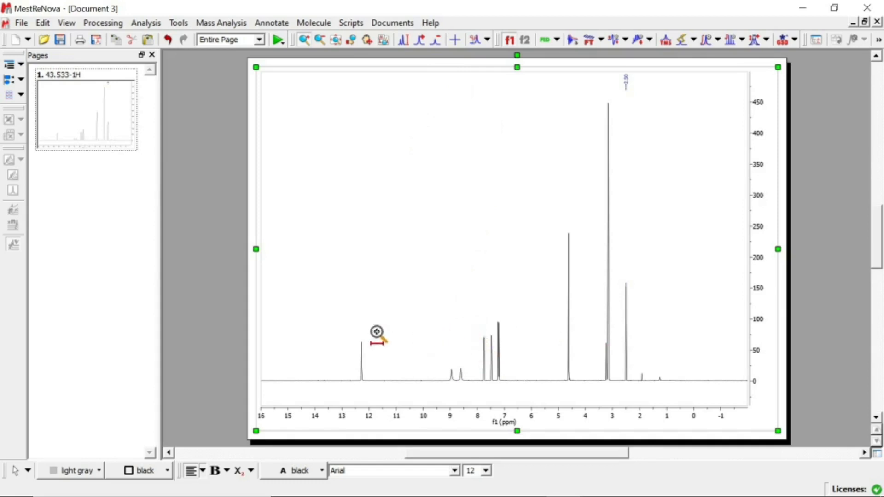
pyautogui.moveTo(472, 328); pyautogui.dragTo(519, 322)
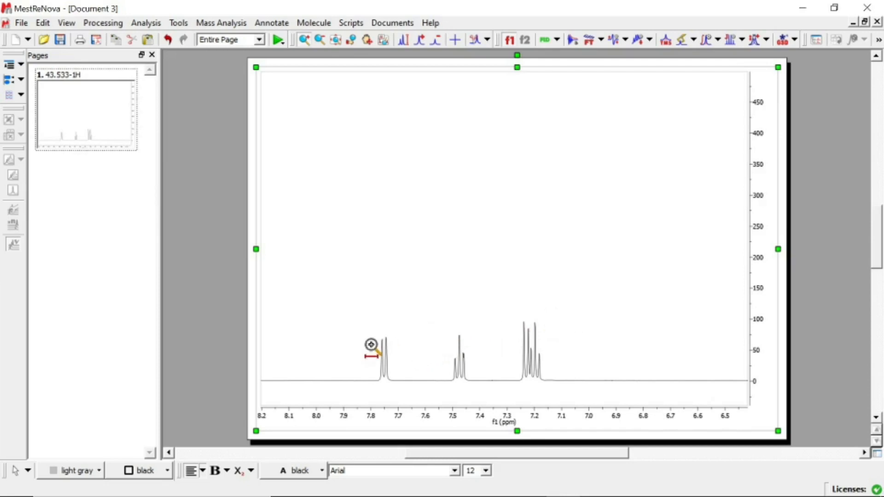
pyautogui.moveTo(341, 325); pyautogui.dragTo(570, 312)
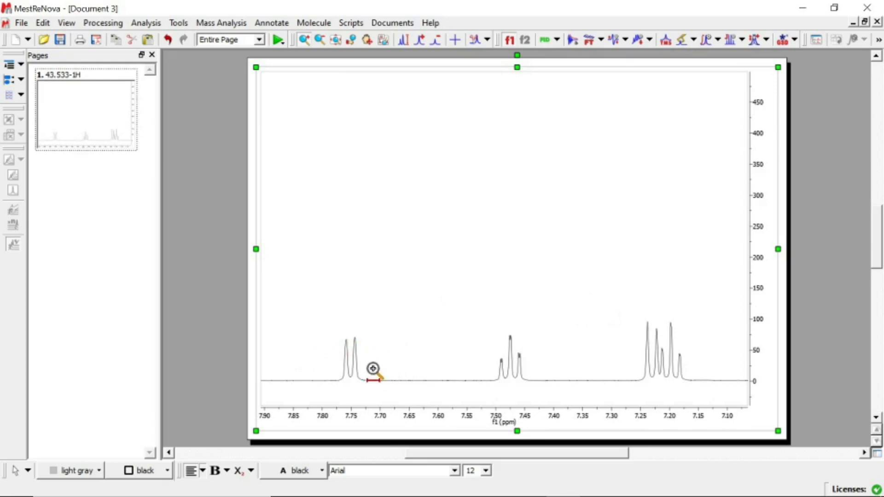
pyautogui.click(367, 40)
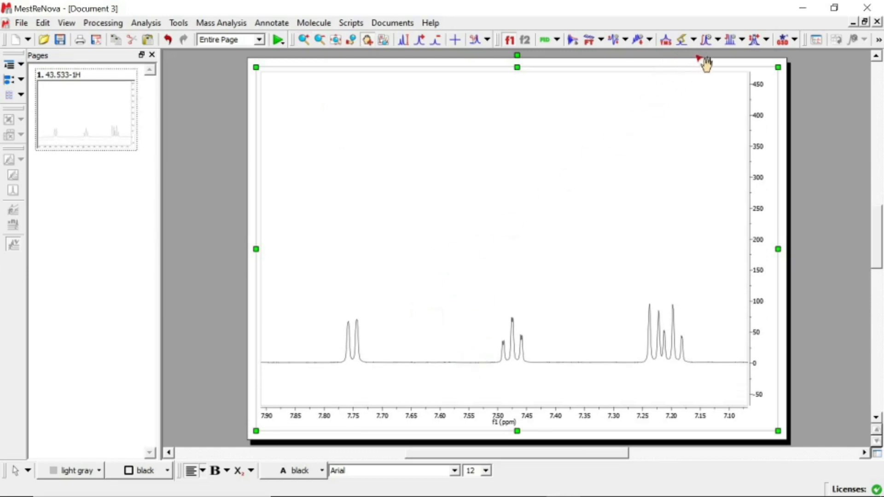
# Examine the available integration commands, including automatic region detection, and activate manual integration
pyautogui.click(718, 42)
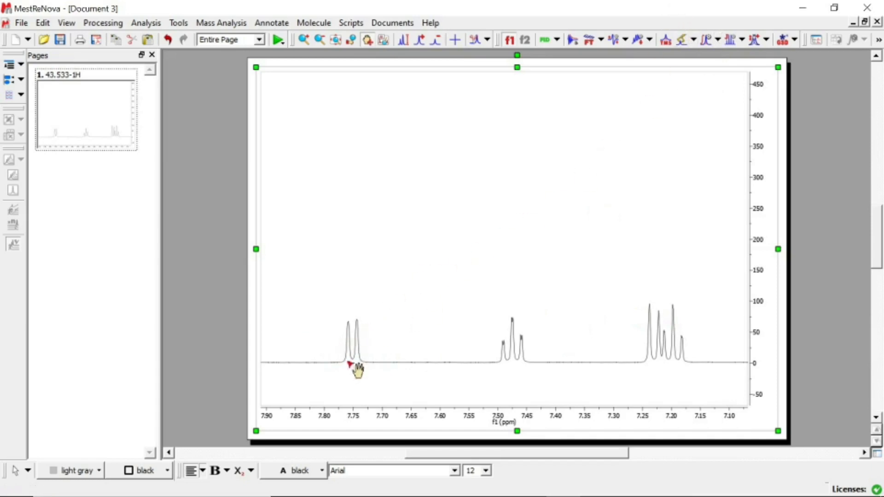
pyautogui.click(718, 40)
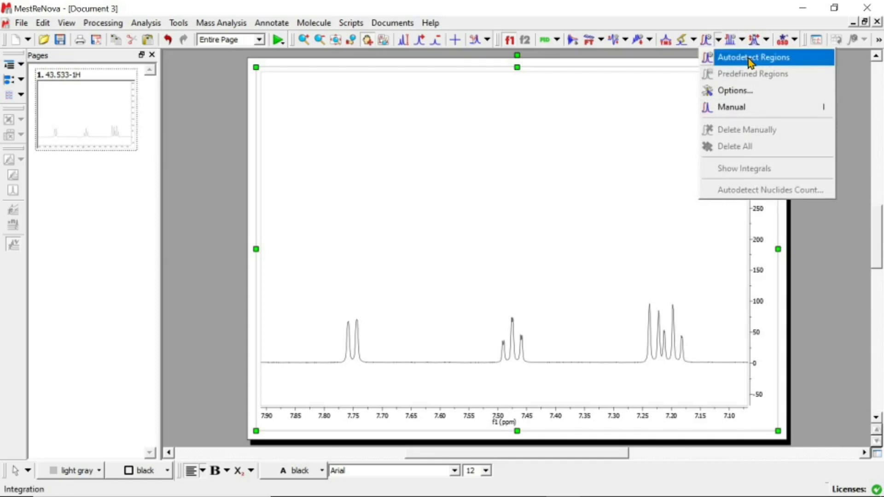
pyautogui.click(729, 110)
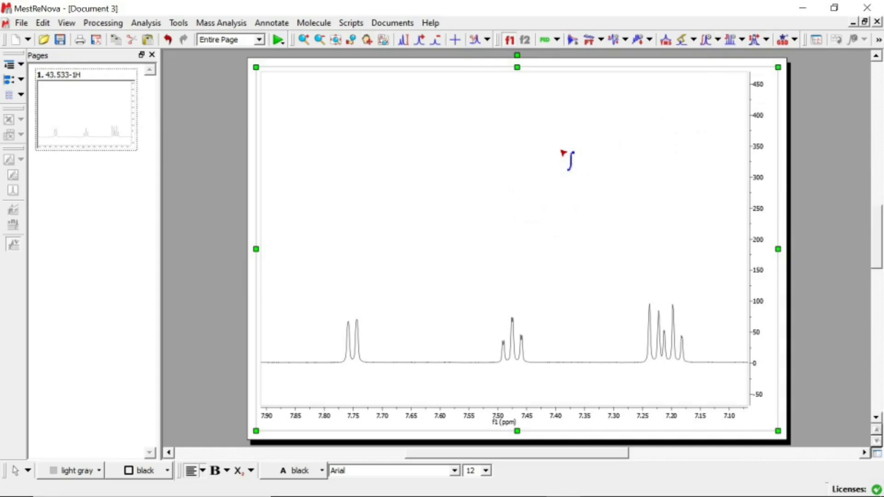
pyautogui.click(718, 41)
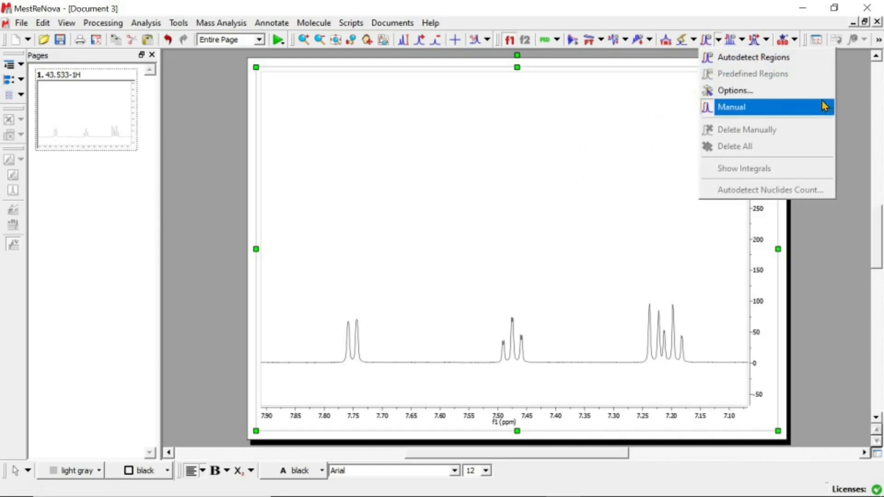
# Manually integrate the doublet near 7.75 ppm over the region from about 7.77 to 7.74 ppm
pyautogui.click(335, 42)
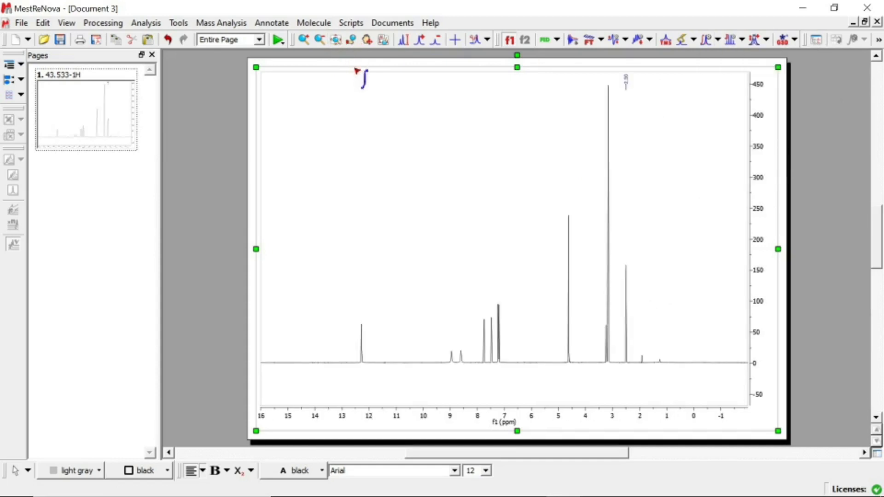
pyautogui.click(369, 40)
pyautogui.click(304, 40)
pyautogui.moveTo(462, 308); pyautogui.dragTo(534, 302)
pyautogui.moveTo(353, 302); pyautogui.dragTo(594, 304)
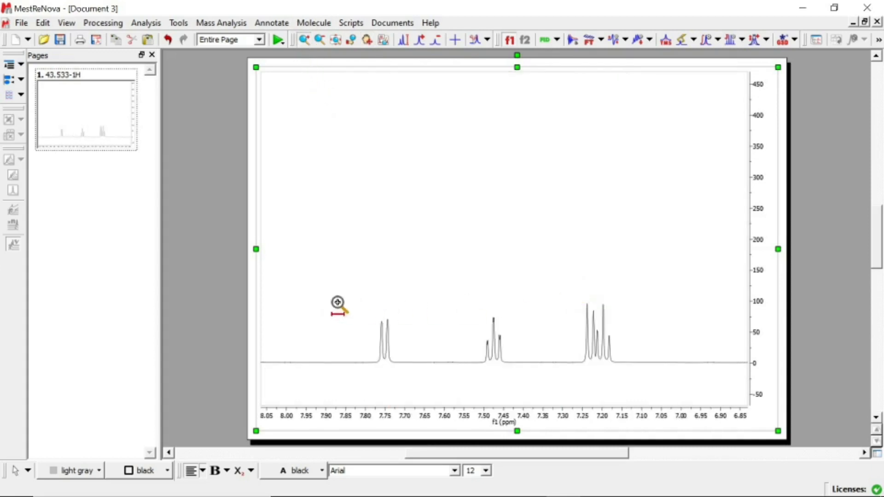
pyautogui.moveTo(338, 306); pyautogui.dragTo(594, 263)
pyautogui.moveTo(279, 306); pyautogui.dragTo(444, 280)
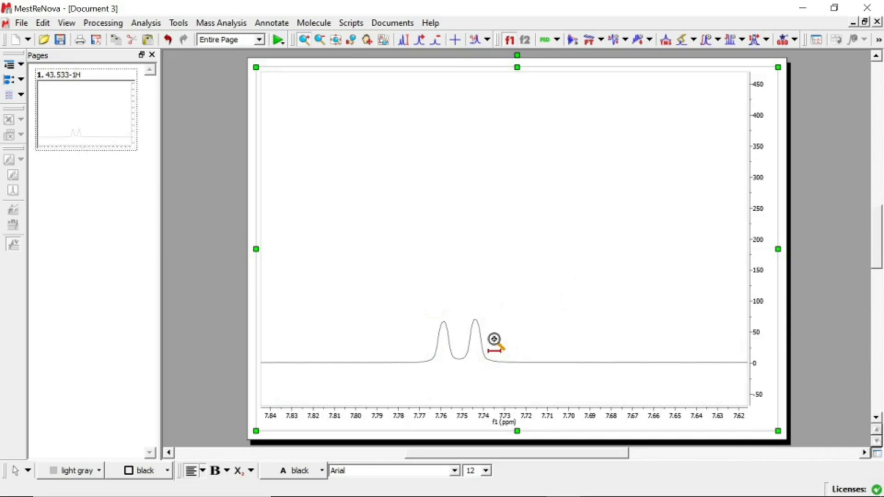
pyautogui.press('i')
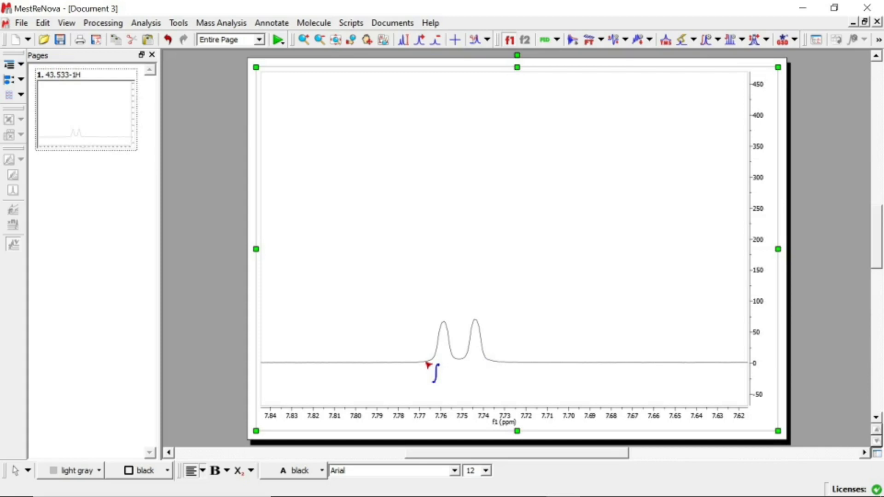
pyautogui.moveTo(427, 363); pyautogui.dragTo(494, 362)
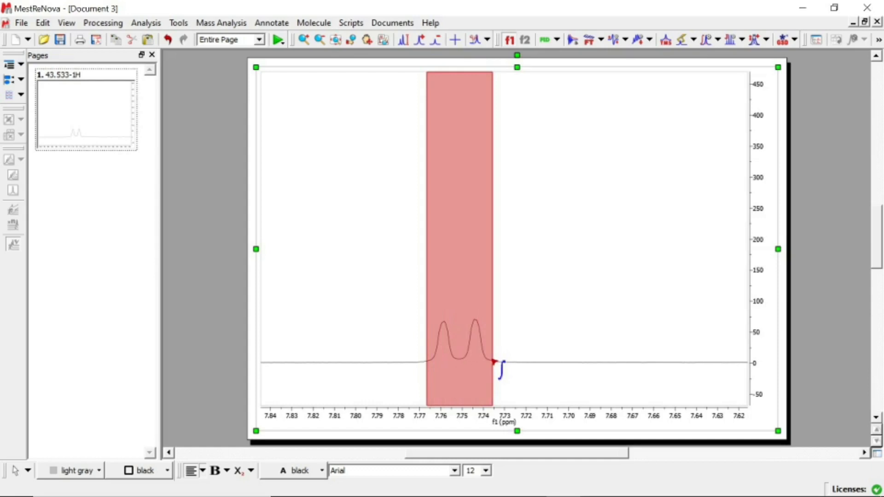
pyautogui.moveTo(494, 362); pyautogui.dragTo(494, 362)
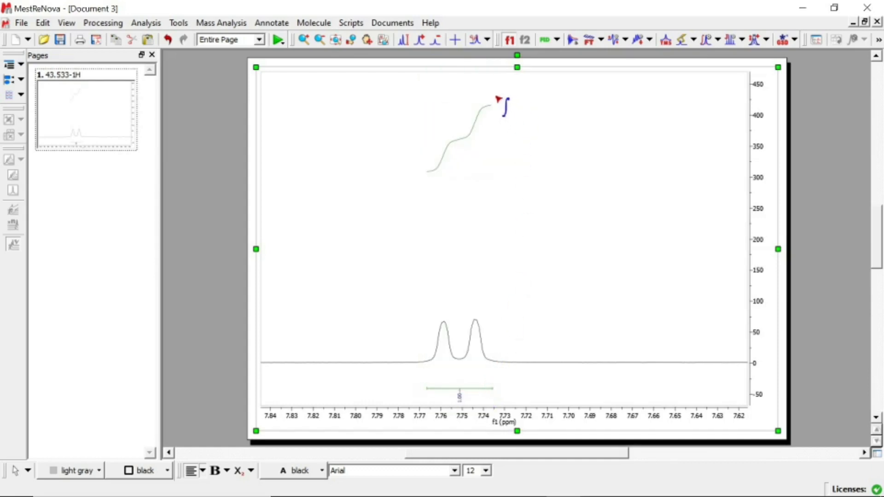
# Move the doublet's integral segment and its label up to just below the baseline
pyautogui.click(486, 120)
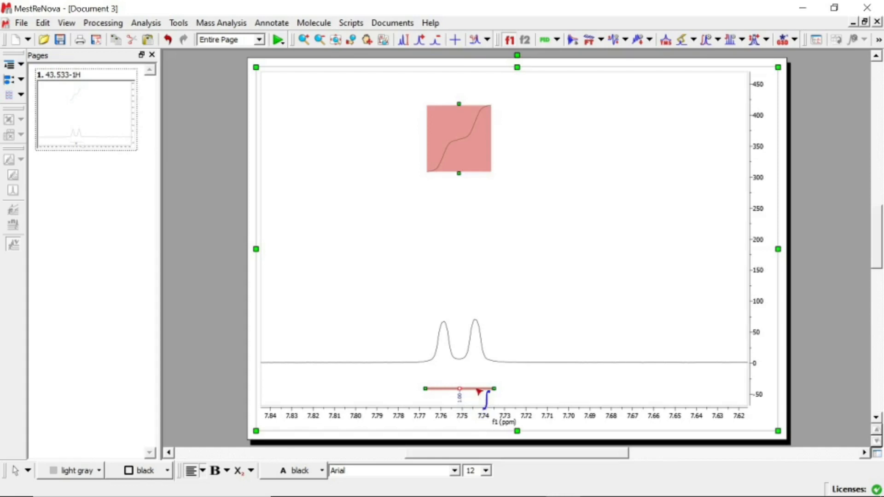
pyautogui.moveTo(478, 392); pyautogui.dragTo(490, 368)
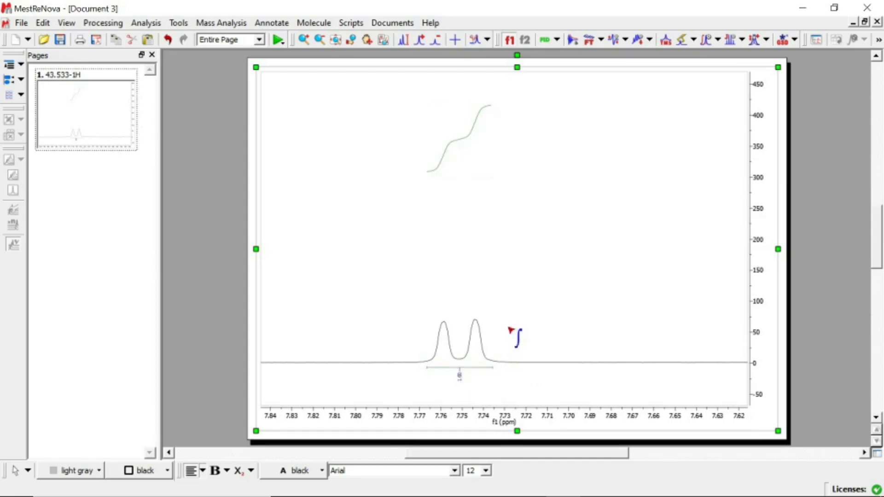
# Try red as the integral curve's color in the spectrum properties, and undo the color change
pyautogui.rightClick(521, 248)
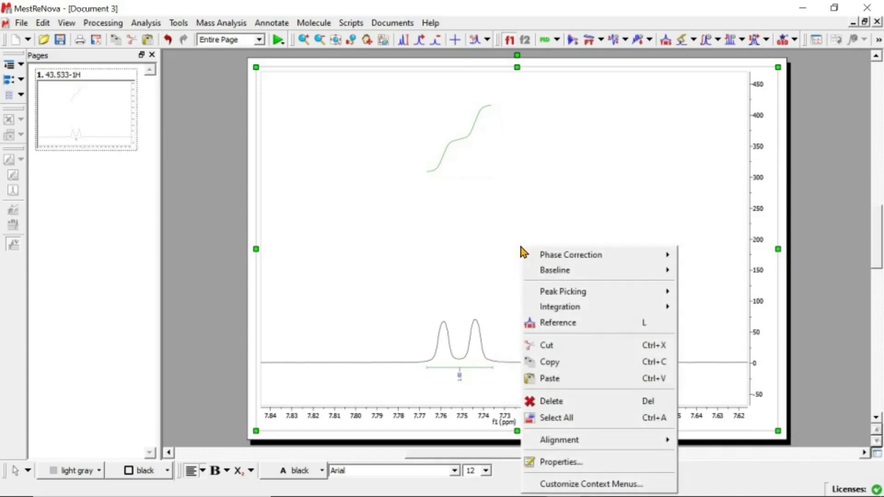
pyautogui.click(585, 464)
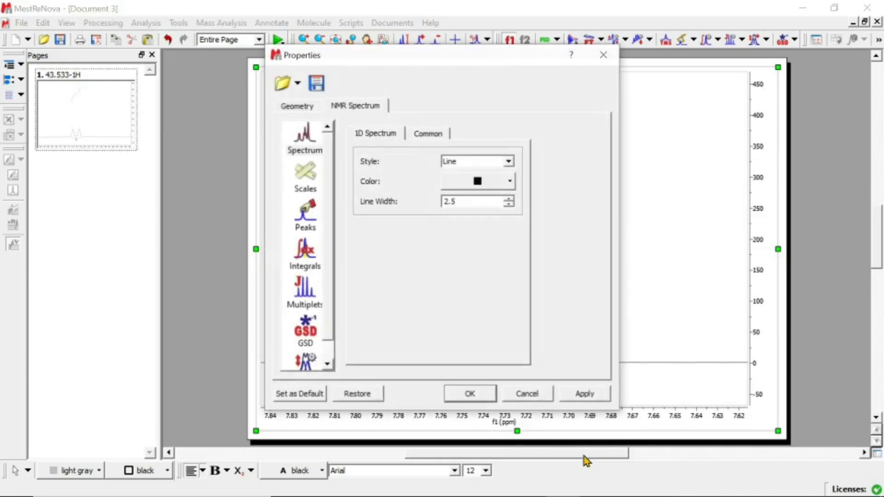
pyautogui.click(311, 263)
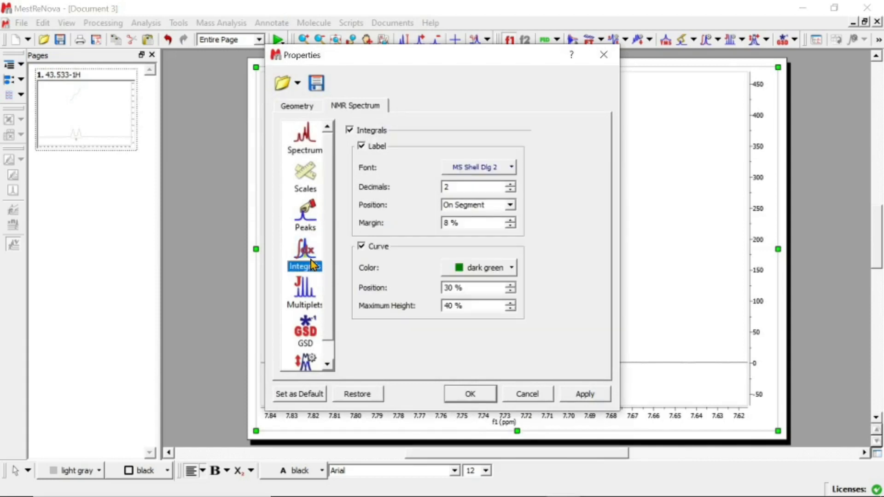
pyautogui.moveTo(503, 62); pyautogui.dragTo(735, 42)
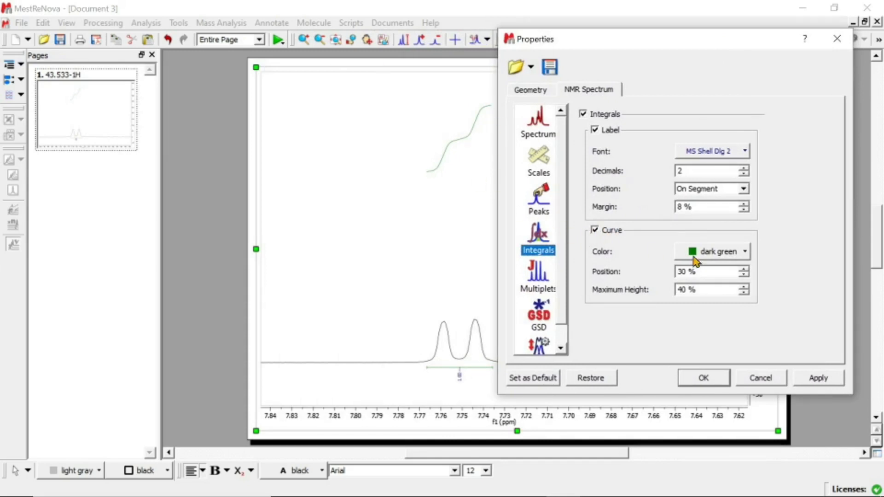
pyautogui.click(746, 252)
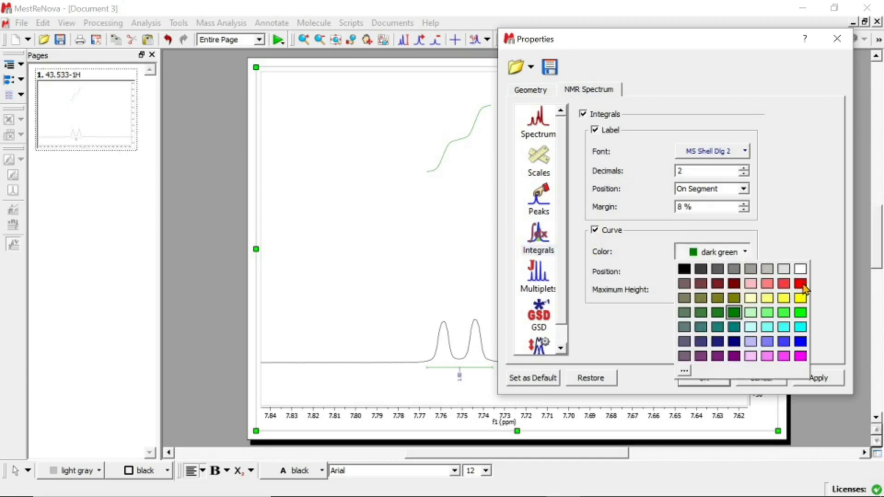
pyautogui.click(800, 283)
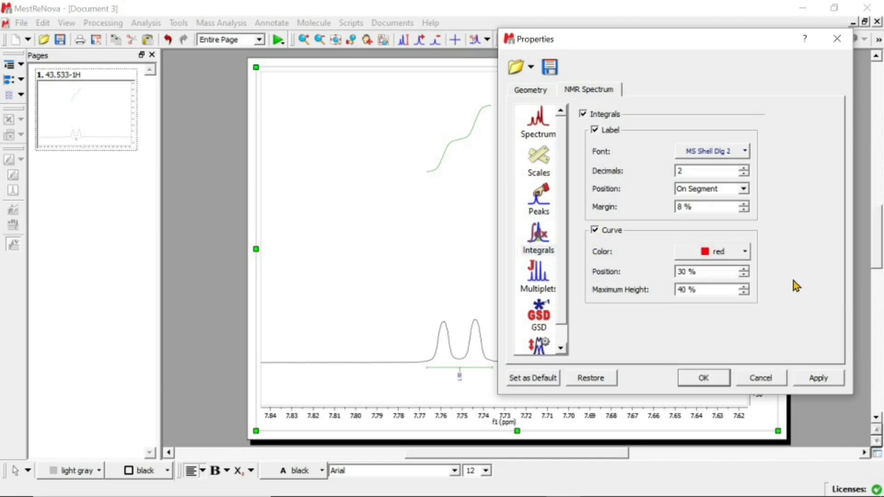
pyautogui.click(711, 379)
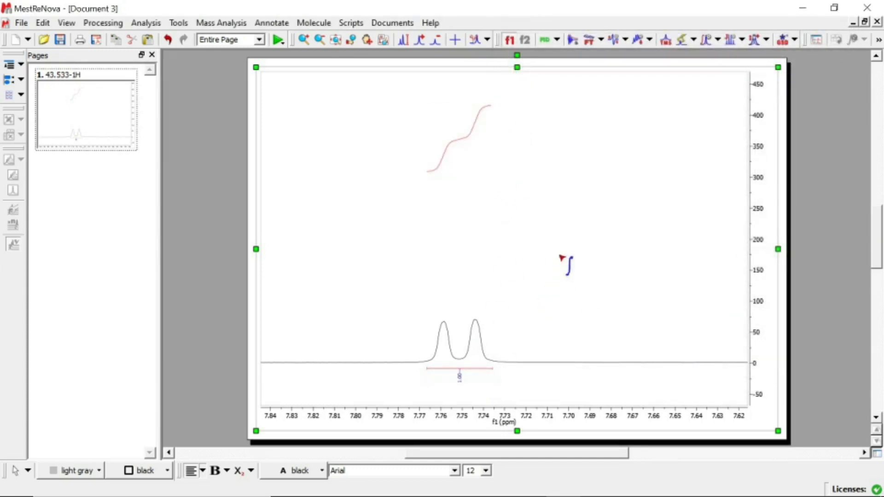
pyautogui.hotkey('ctrl', 'z')
# Hide the integral curve above the doublet in the spectrum's integral display properties, keeping the integral labels shown
pyautogui.rightClick(517, 156)
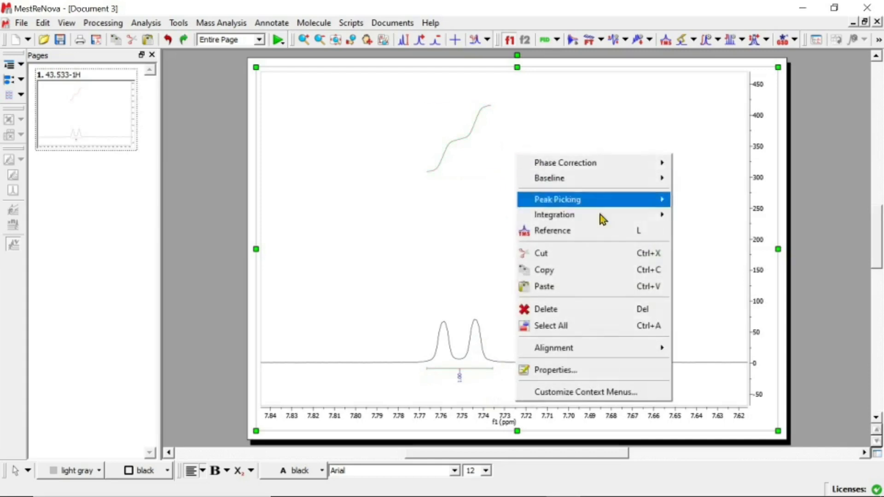
pyautogui.click(600, 369)
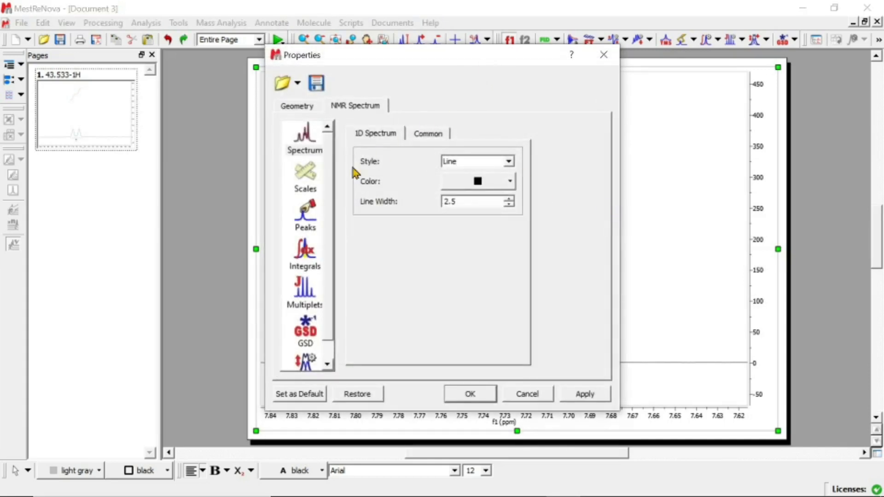
pyautogui.click(315, 216)
pyautogui.click(306, 255)
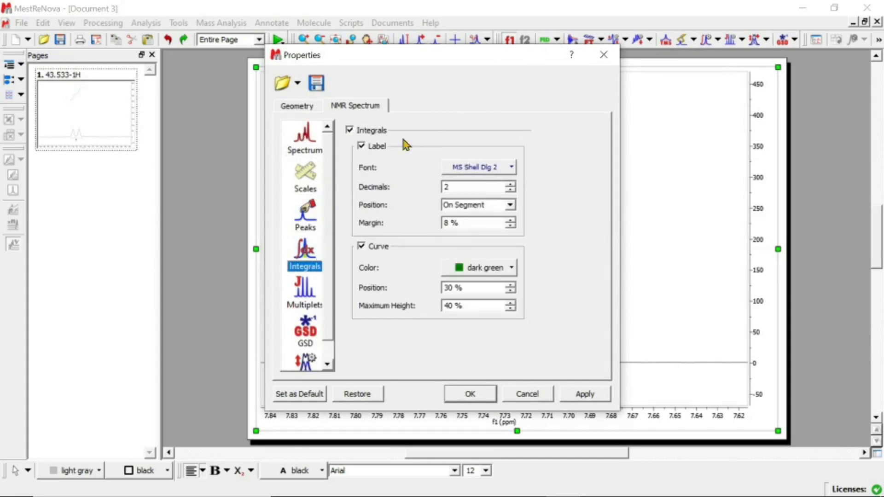
pyautogui.moveTo(510, 53); pyautogui.dragTo(750, 17)
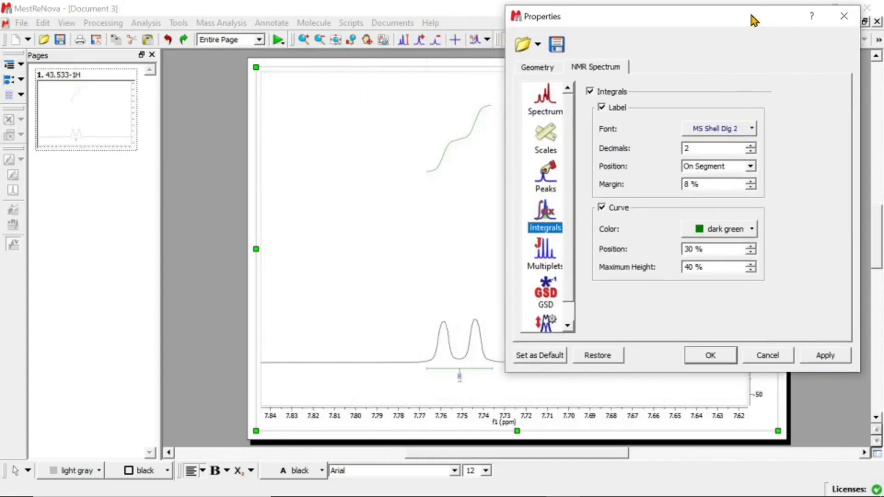
pyautogui.click(602, 208)
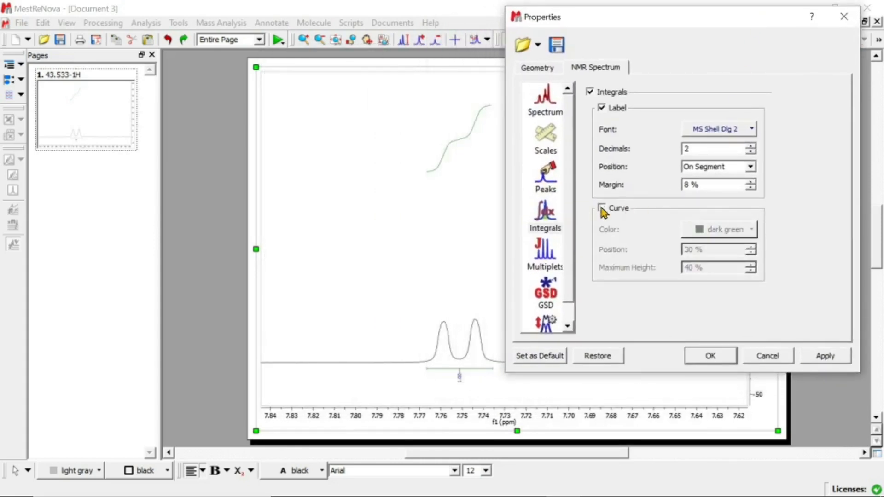
pyautogui.click(712, 361)
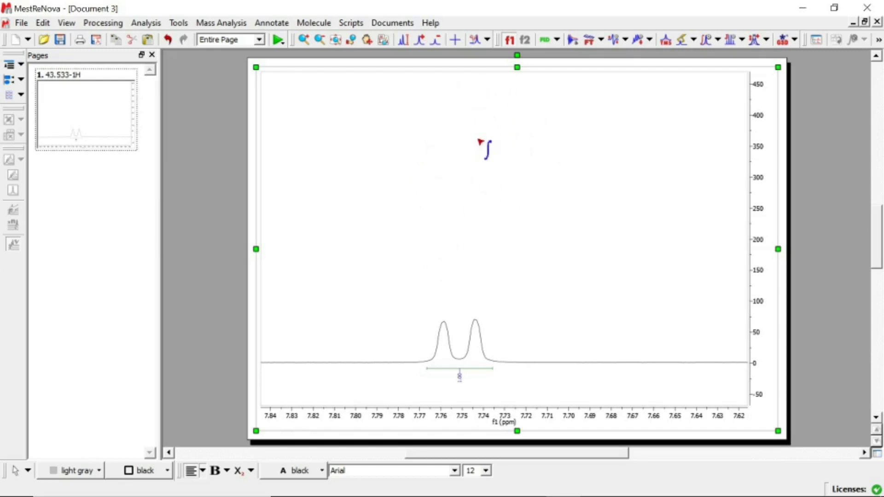
# Set the integral labels' font color to red in the spectrum properties
pyautogui.rightClick(544, 174)
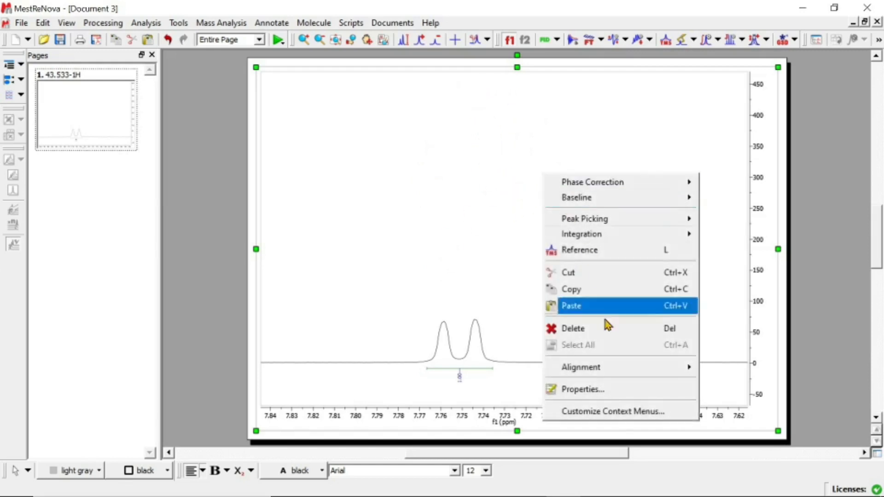
pyautogui.click(619, 396)
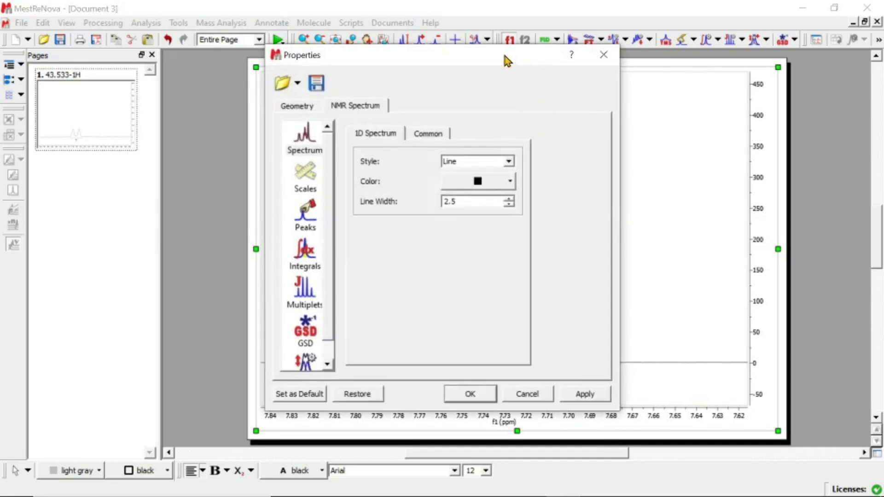
pyautogui.moveTo(504, 56); pyautogui.dragTo(746, 39)
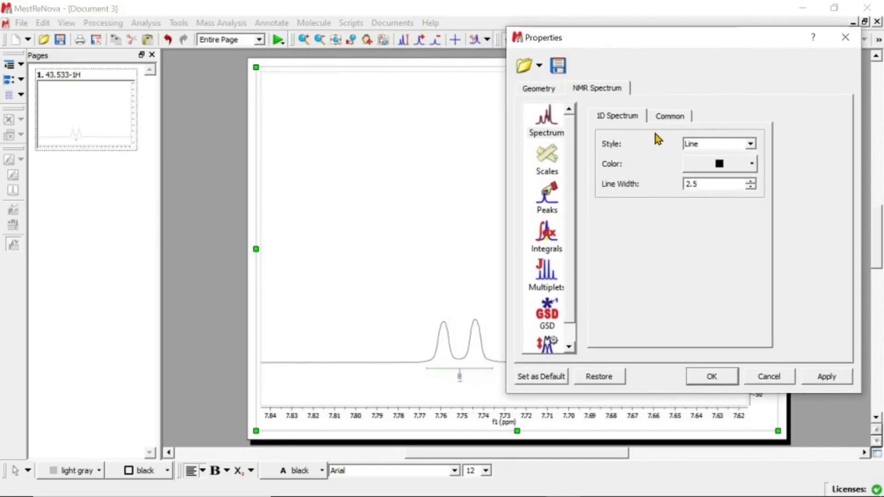
pyautogui.click(551, 250)
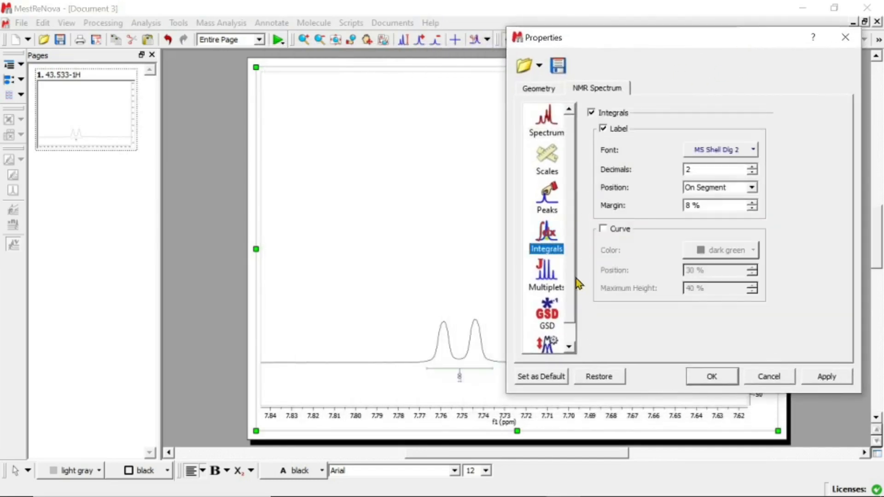
pyautogui.click(752, 150)
pyautogui.click(752, 151)
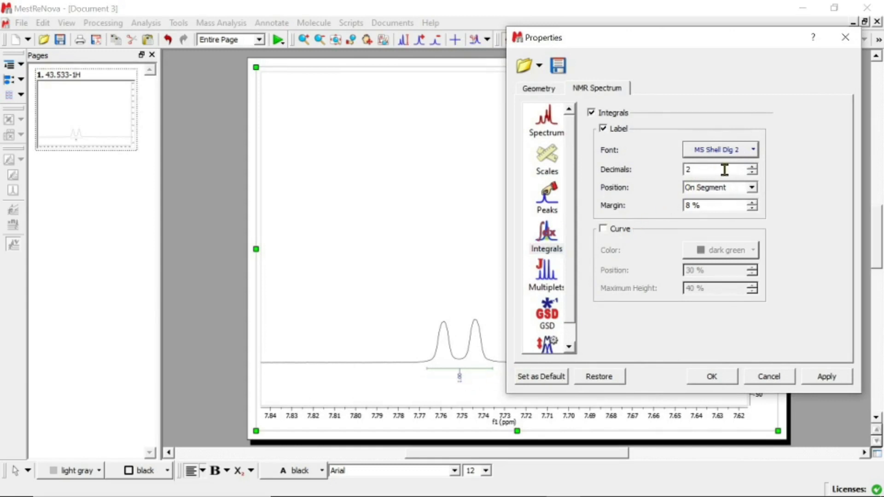
pyautogui.click(750, 151)
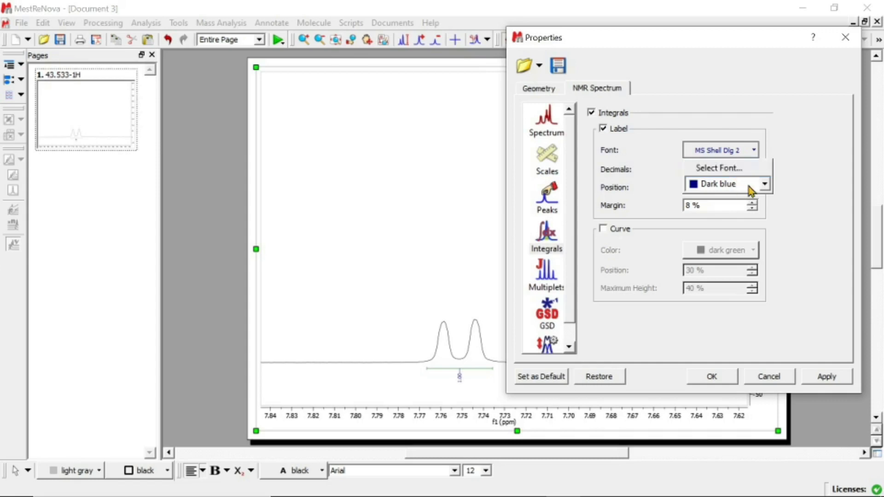
pyautogui.click(765, 184)
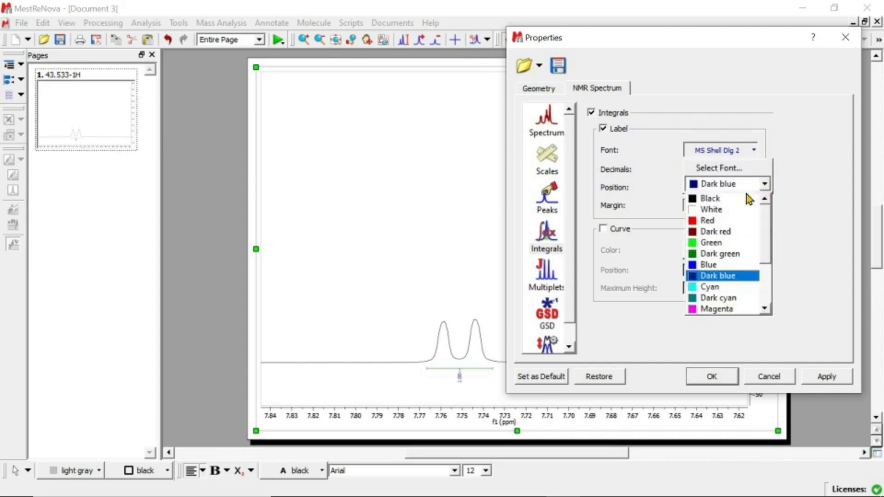
pyautogui.click(709, 221)
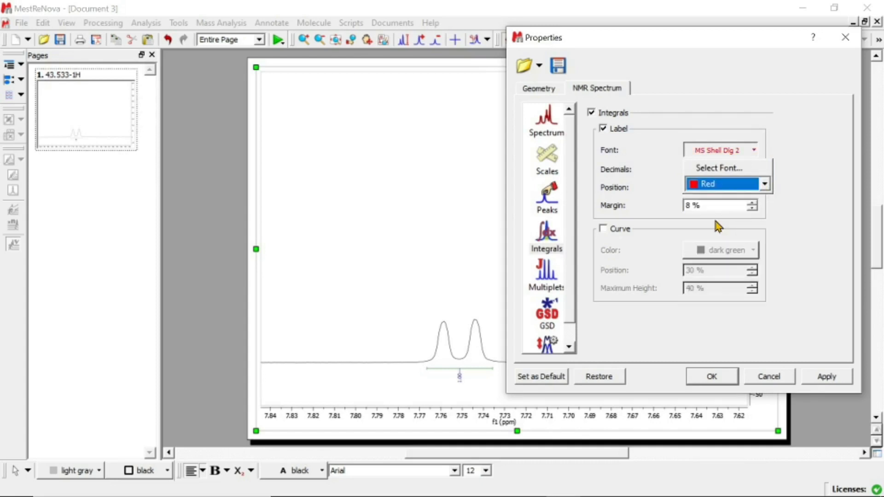
# Set the integral label font size to 14, keeping MS Shell Dlg 2, and apply the properties
pyautogui.click(737, 168)
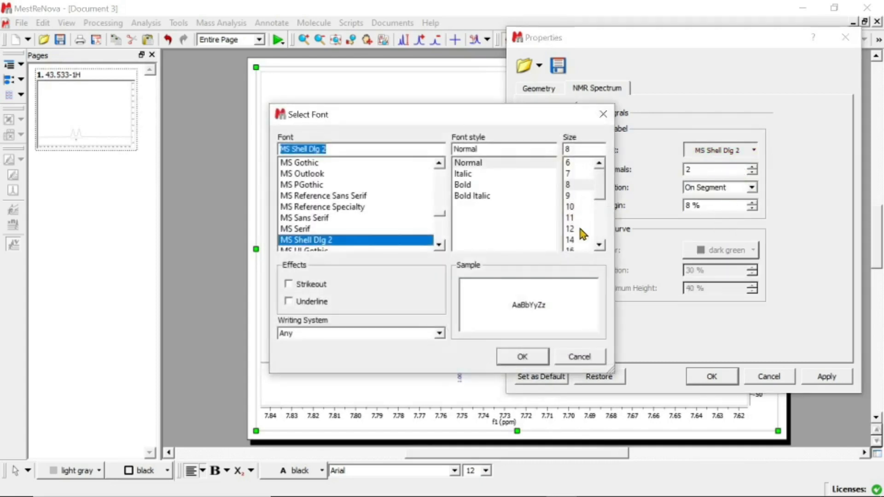
pyautogui.click(577, 240)
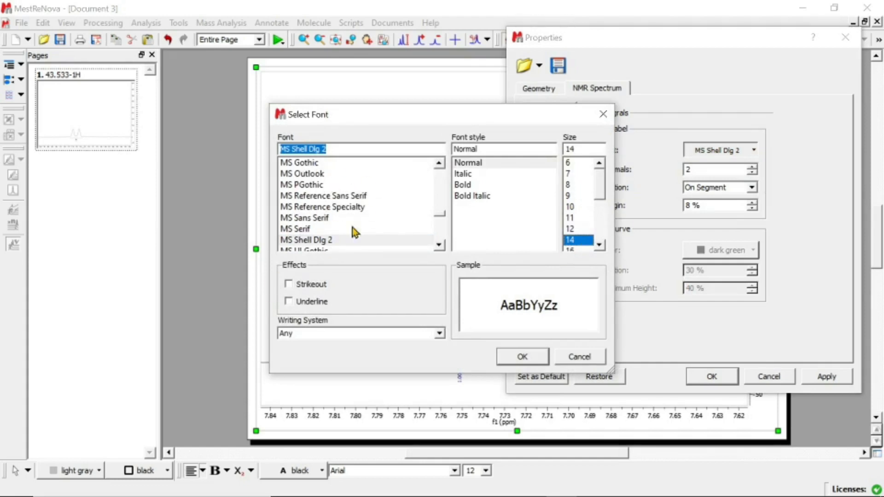
pyautogui.scroll(2, 432, 166)
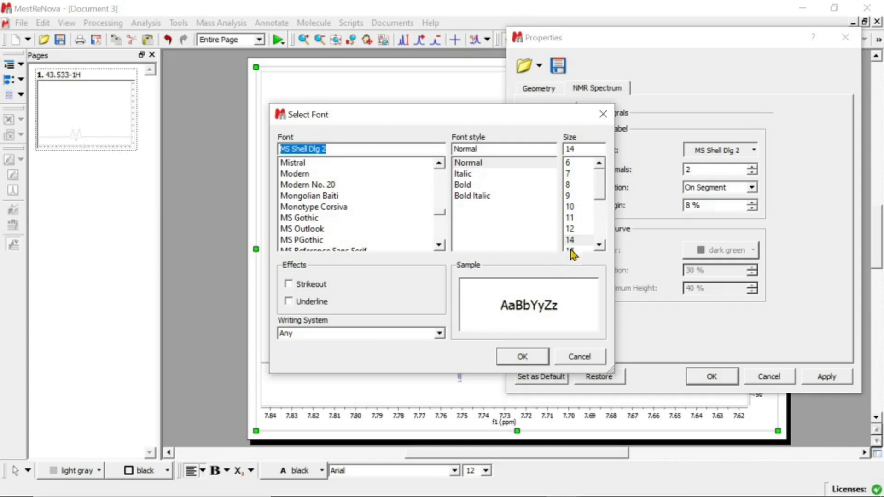
pyautogui.click(524, 357)
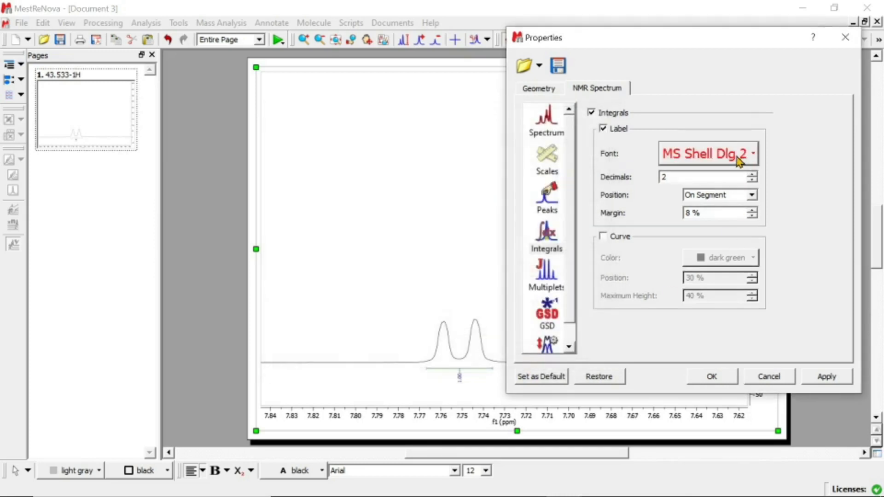
pyautogui.click(702, 379)
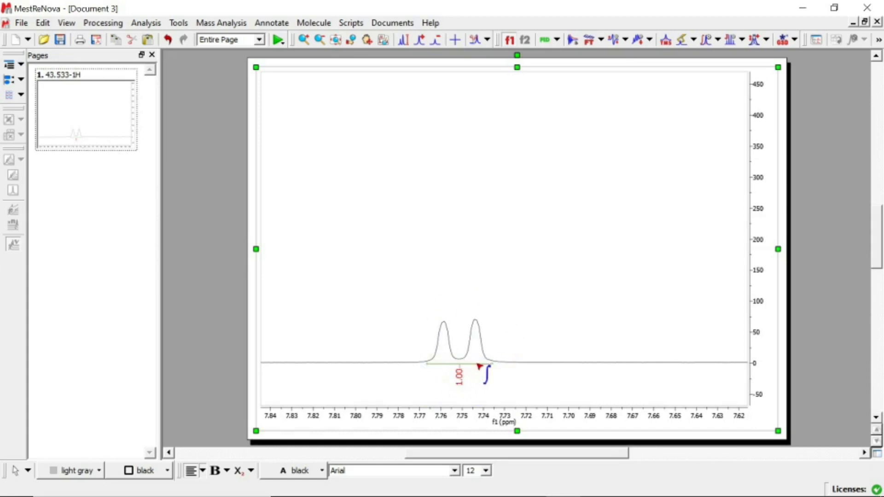
pyautogui.click(479, 367)
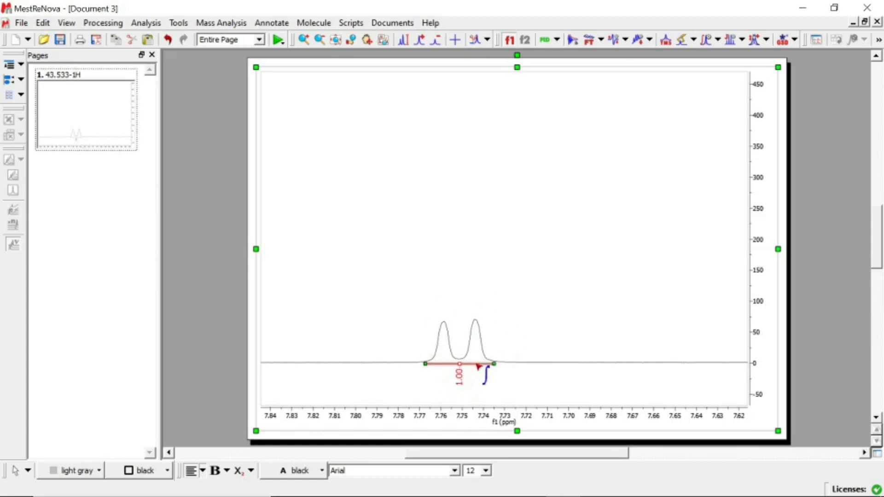
pyautogui.rightClick(479, 367)
pyautogui.click(519, 331)
pyautogui.moveTo(536, 53); pyautogui.dragTo(765, 41)
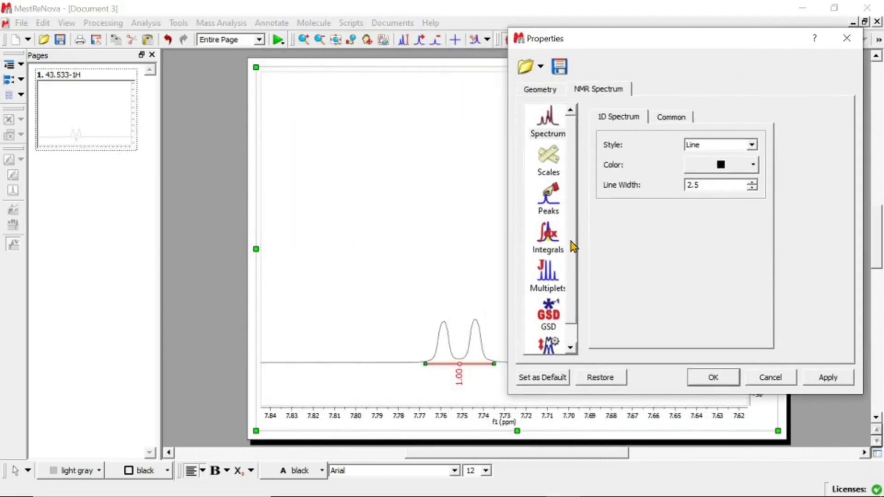
pyautogui.click(847, 38)
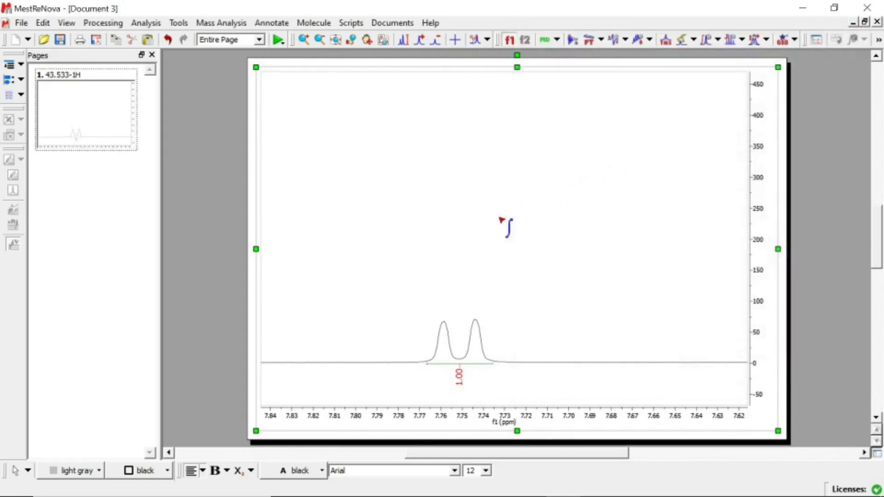
# Examine the commands offered for the doublet's selected integral and those offered for an empty area of the spectrum
pyautogui.click(482, 366)
pyautogui.click(481, 367)
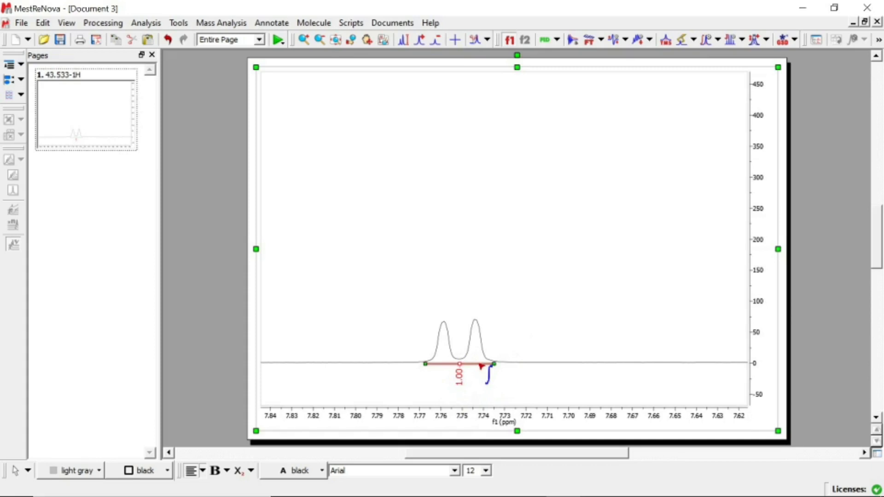
pyautogui.rightClick(482, 367)
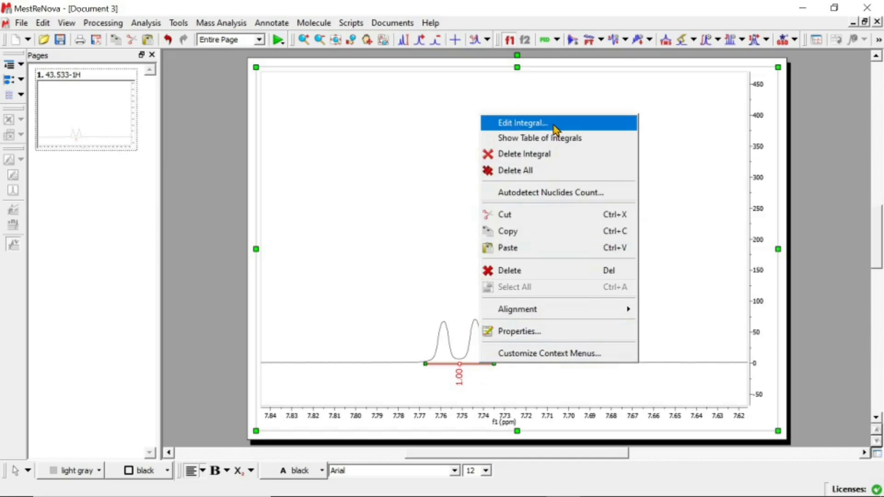
pyautogui.rightClick(370, 201)
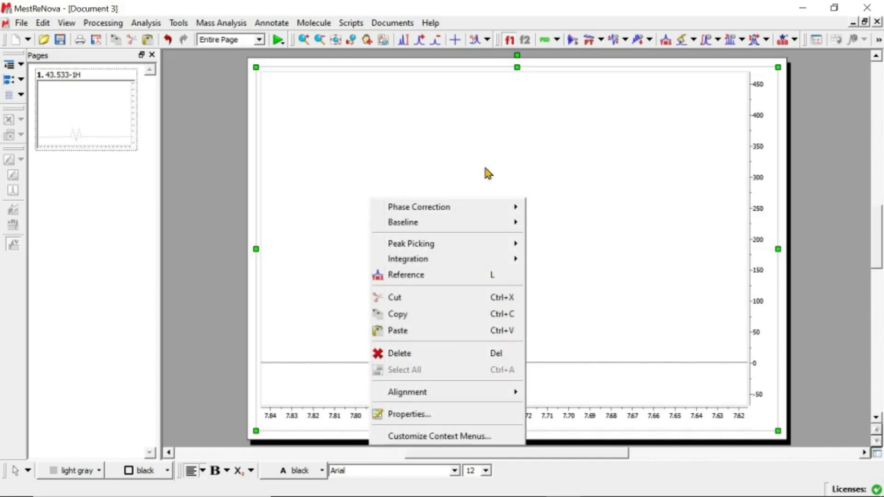
pyautogui.click(618, 149)
pyautogui.rightClick(618, 149)
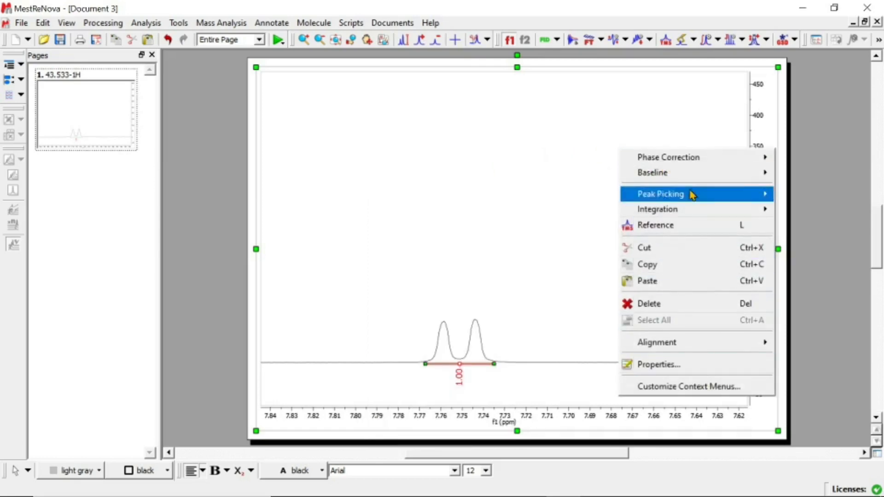
pyautogui.moveTo(689, 161)
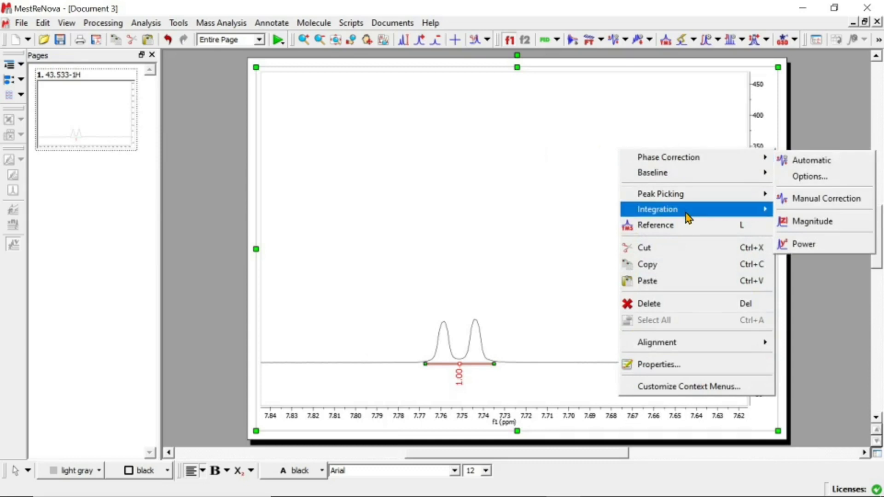
pyautogui.moveTo(689, 217)
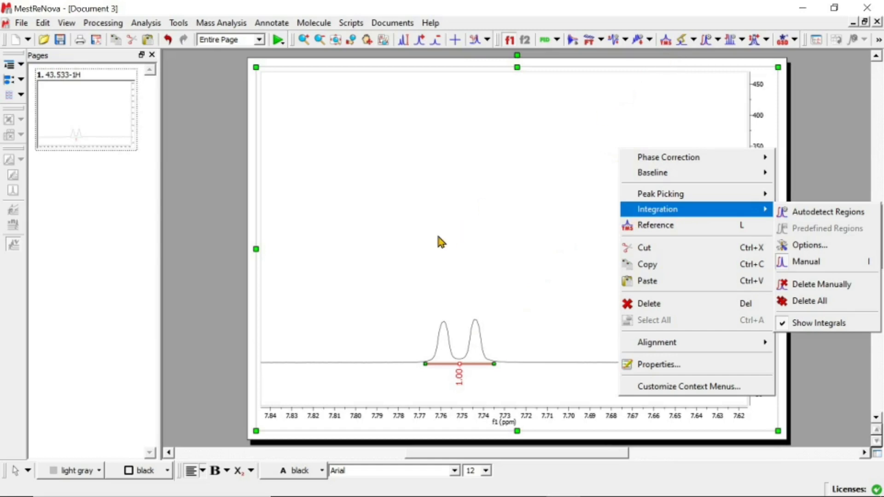
pyautogui.press('i')
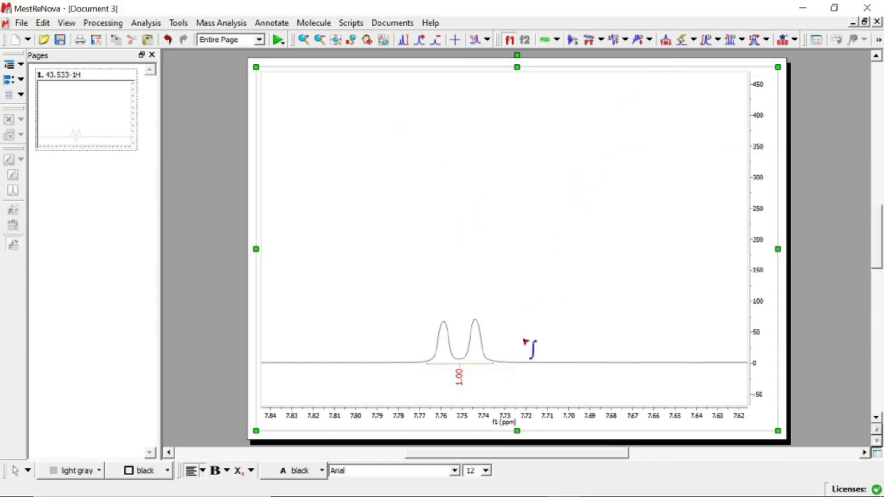
# Edit the doublet's integral near 7.75 ppm, setting its total to 2.00, and close the Integral Manager
pyautogui.click(479, 366)
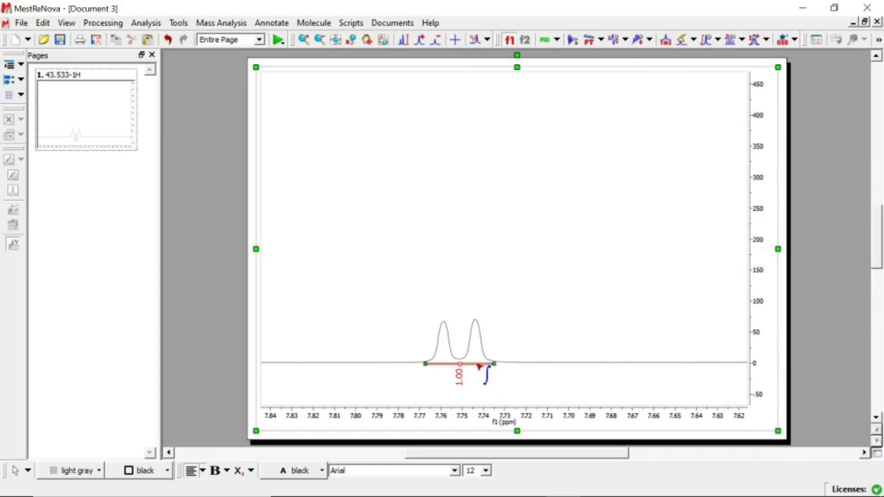
pyautogui.rightClick(479, 367)
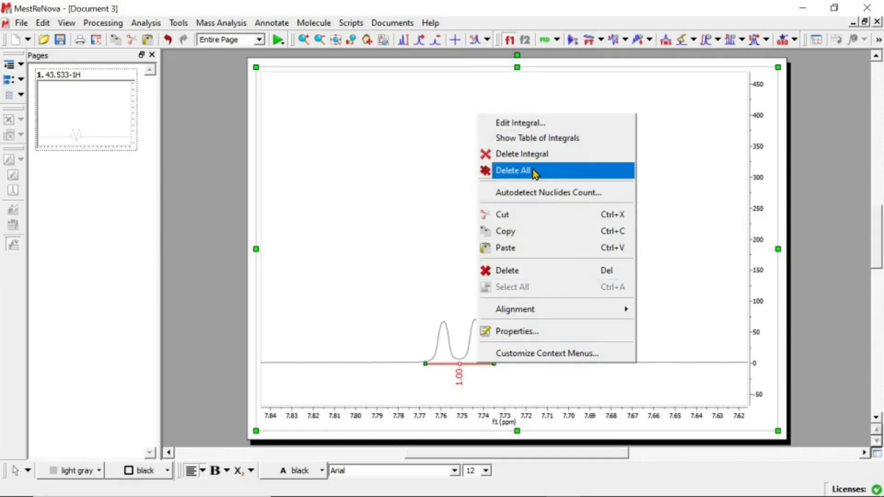
pyautogui.click(535, 124)
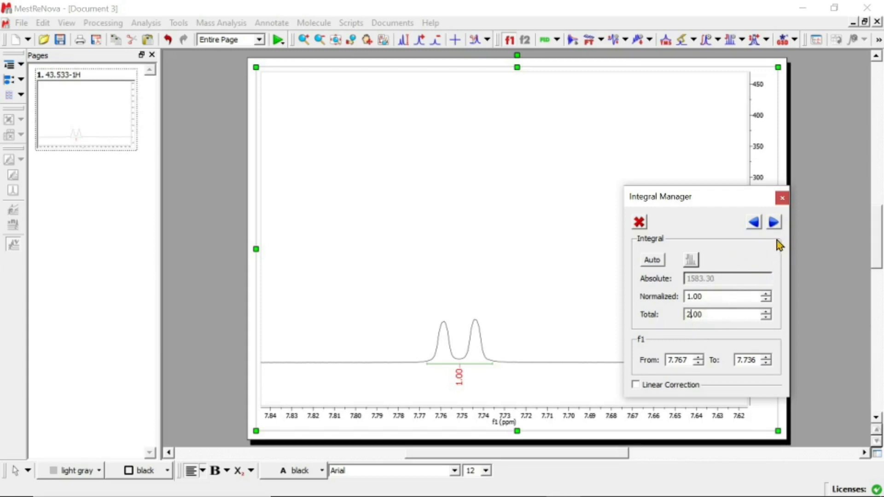
pyautogui.click(783, 199)
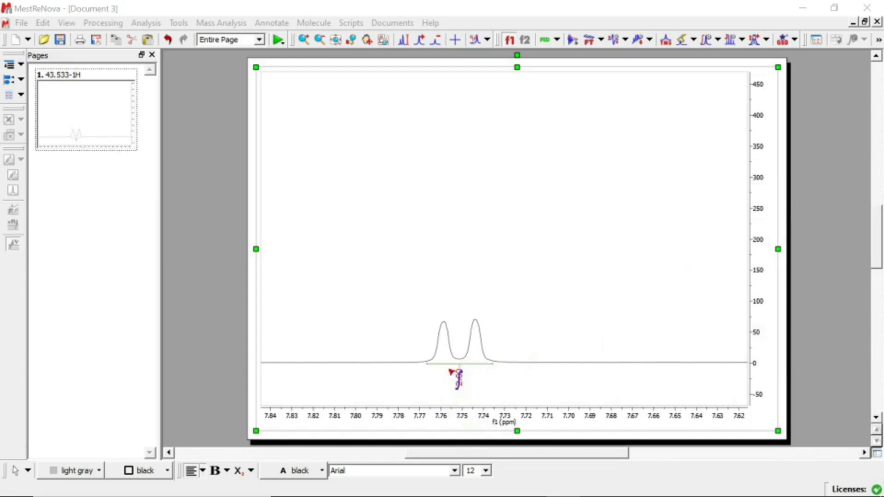
pyautogui.moveTo(451, 372)
pyautogui.mouseDown()
pyautogui.moveTo(487, 350)
pyautogui.moveTo(434, 315)
pyautogui.moveTo(435, 375)
pyautogui.moveTo(491, 292)
pyautogui.moveTo(421, 337)
pyautogui.moveTo(495, 368)
pyautogui.moveTo(457, 384)
pyautogui.mouseUp()
# Integrate the triplet near 7.47 ppm manually, from about 7.49 to 7.45 ppm
pyautogui.click(337, 41)
pyautogui.click(305, 42)
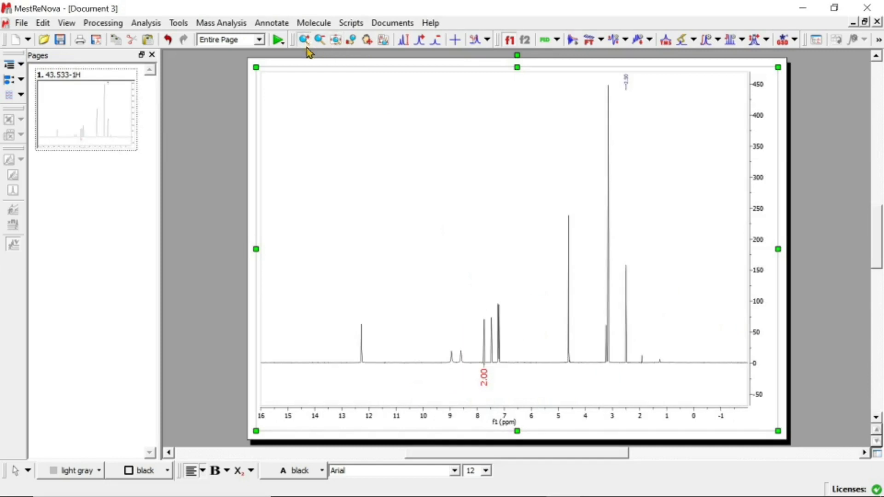
pyautogui.moveTo(466, 325); pyautogui.dragTo(564, 318)
pyautogui.moveTo(313, 317); pyautogui.dragTo(515, 295)
pyautogui.moveTo(310, 332); pyautogui.dragTo(630, 291)
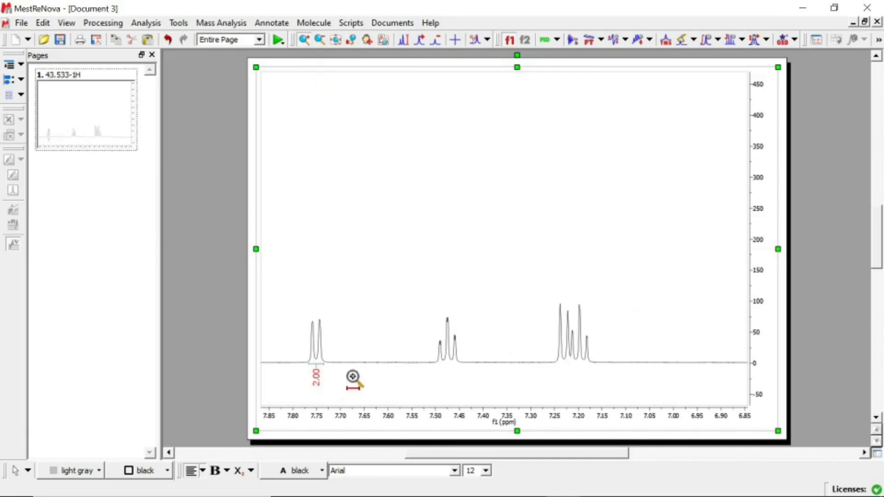
pyautogui.press('i')
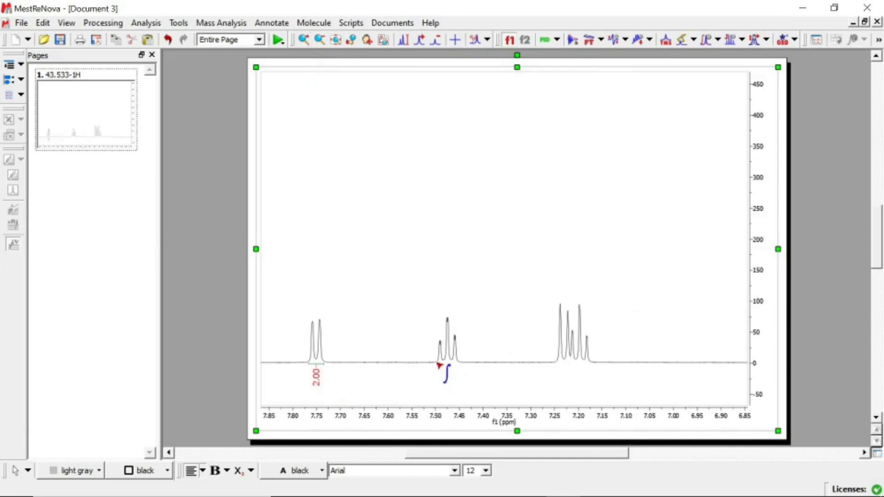
pyautogui.moveTo(438, 365); pyautogui.dragTo(459, 365)
# Integrate the overlapping signals near 7.2 ppm as two separate regions, about 7.21–7.18 ppm and 7.24–7.22 ppm
pyautogui.click(304, 39)
pyautogui.moveTo(633, 315); pyautogui.dragTo(636, 314)
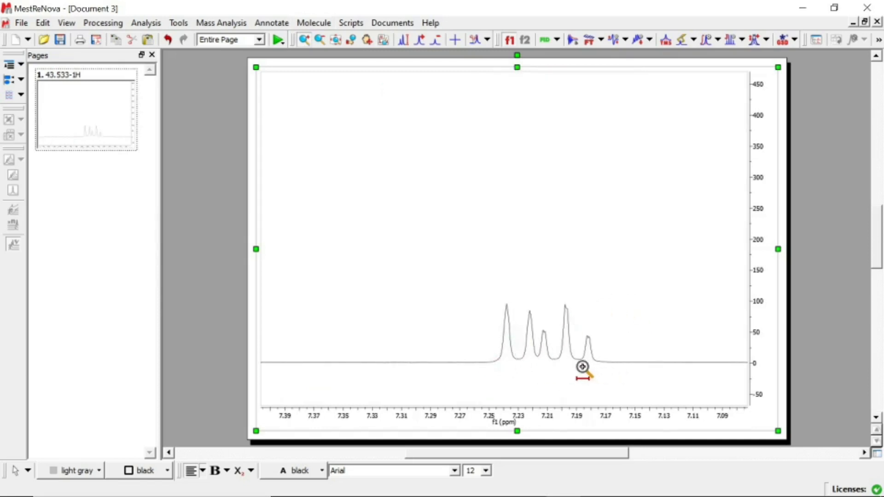
pyautogui.press('i')
pyautogui.moveTo(540, 358); pyautogui.dragTo(597, 363)
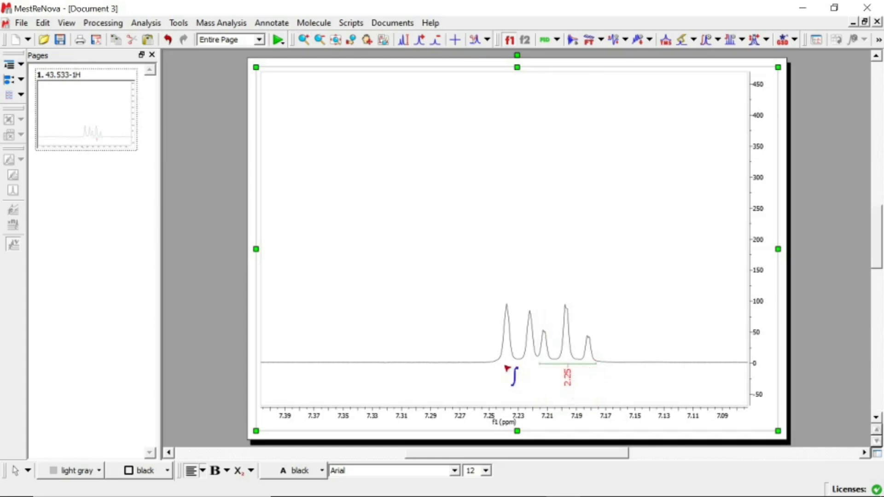
pyautogui.moveTo(500, 364); pyautogui.dragTo(538, 360)
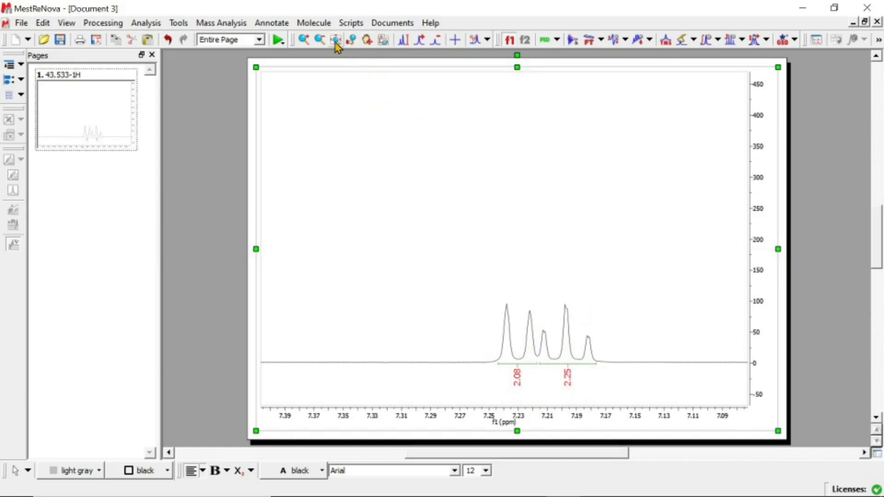
# Integrate the doublet near 4.62 ppm manually, from about 4.64 to 4.61 ppm
pyautogui.click(305, 42)
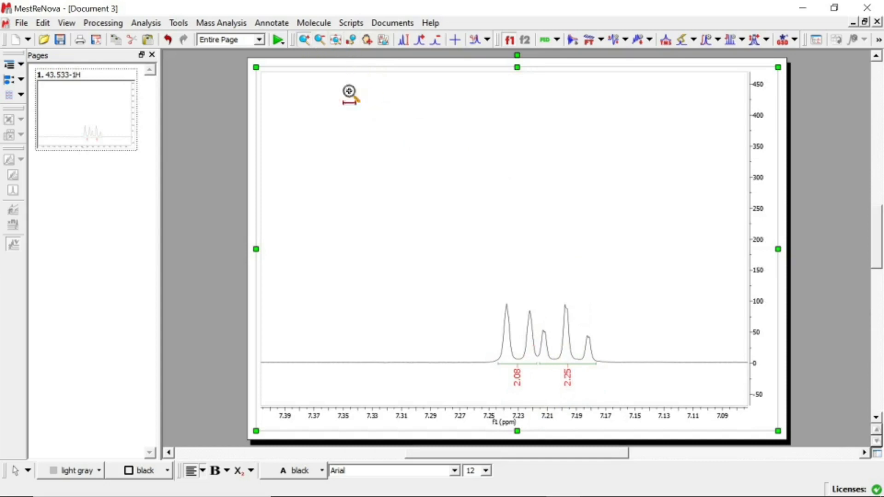
pyautogui.click(350, 40)
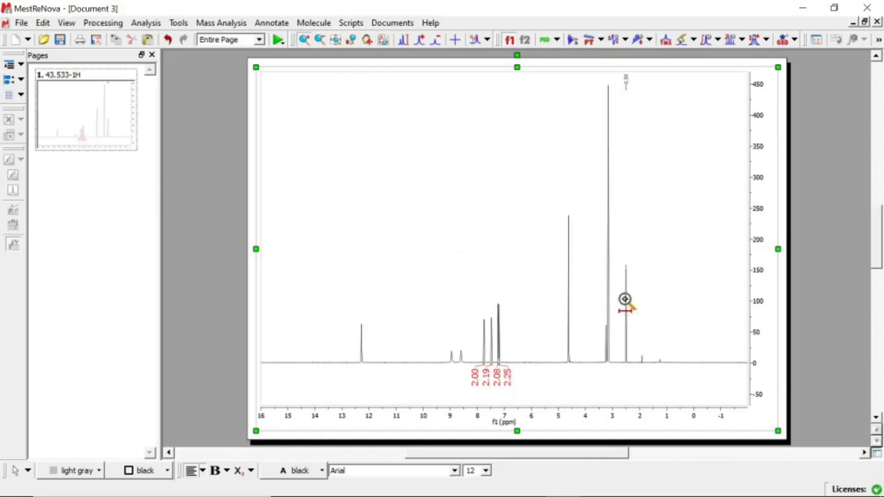
pyautogui.scroll(-2, 599, 290)
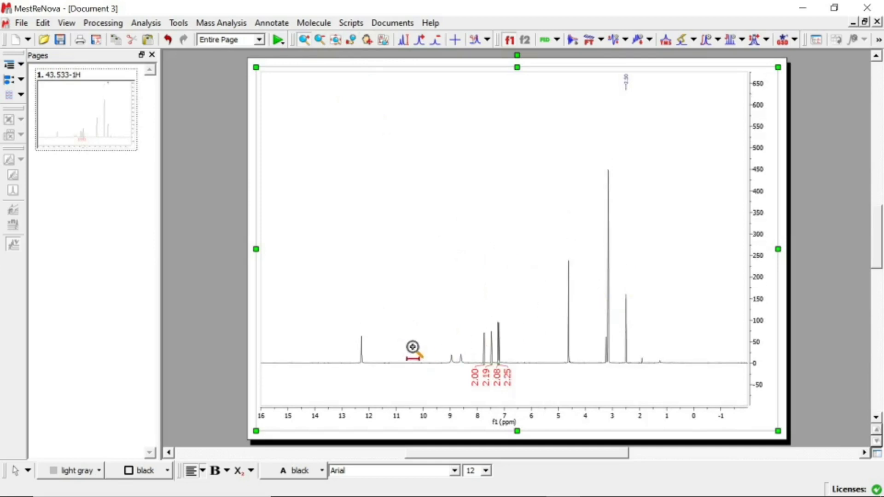
pyautogui.moveTo(548, 335); pyautogui.dragTo(605, 328)
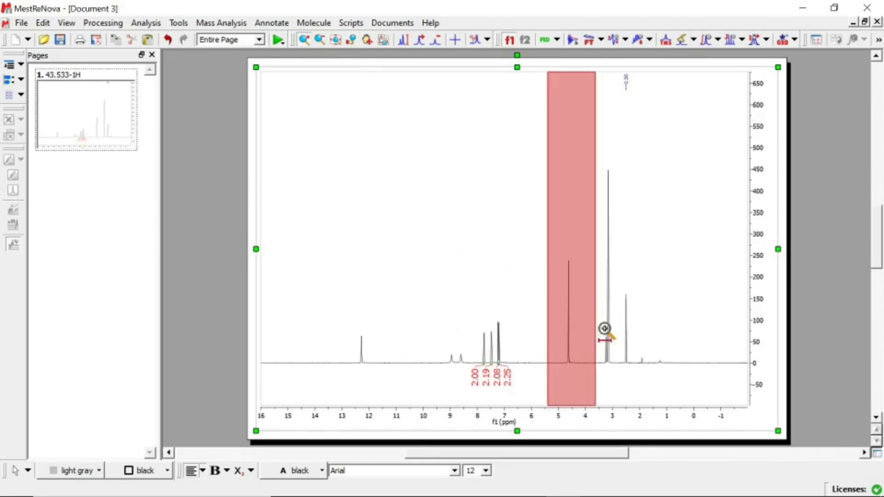
pyautogui.moveTo(371, 323); pyautogui.dragTo(459, 310)
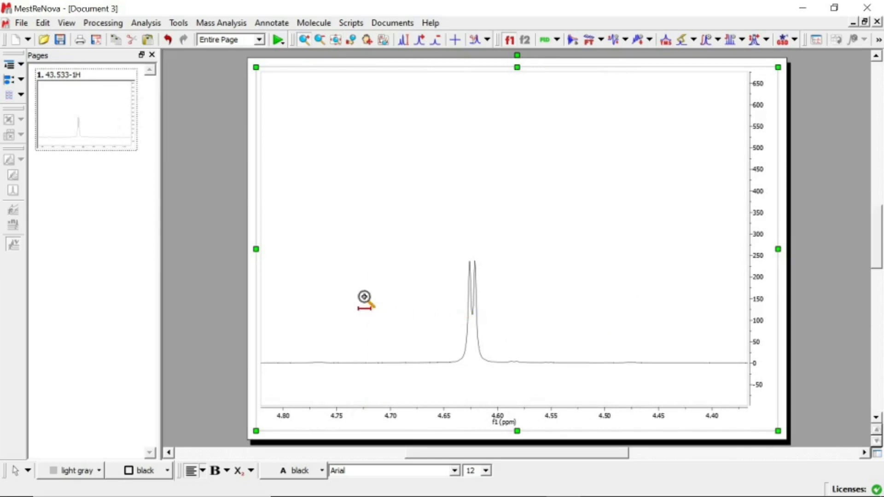
pyautogui.moveTo(345, 297); pyautogui.dragTo(559, 291)
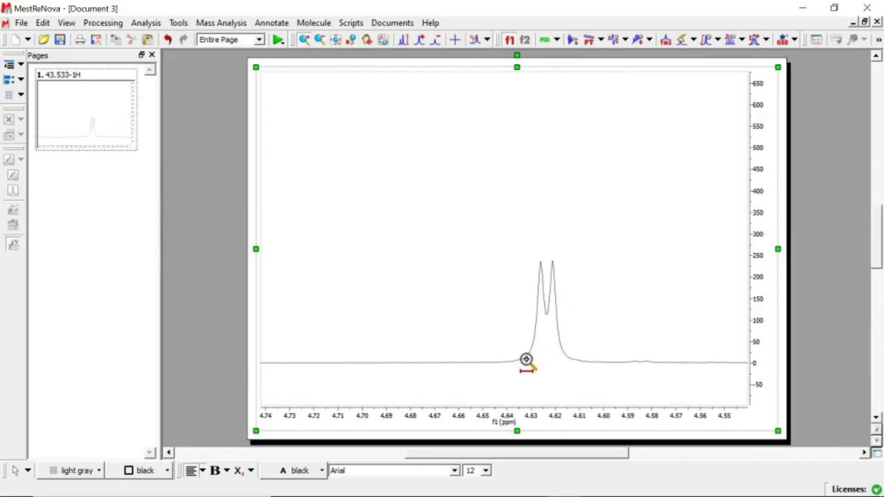
pyautogui.press('i')
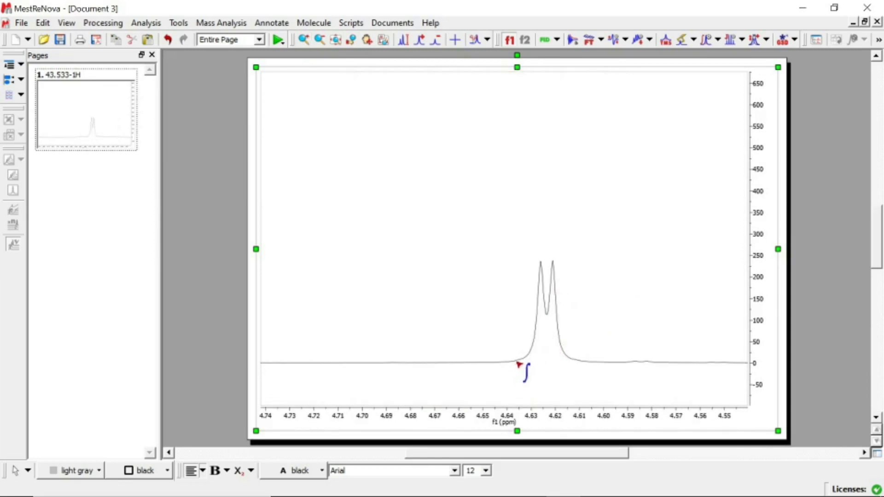
pyautogui.click(719, 40)
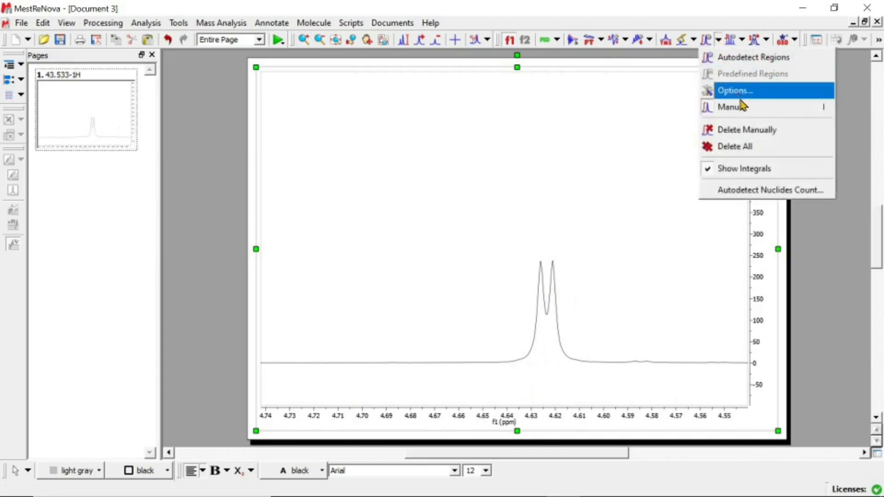
pyautogui.moveTo(518, 365); pyautogui.dragTo(581, 368)
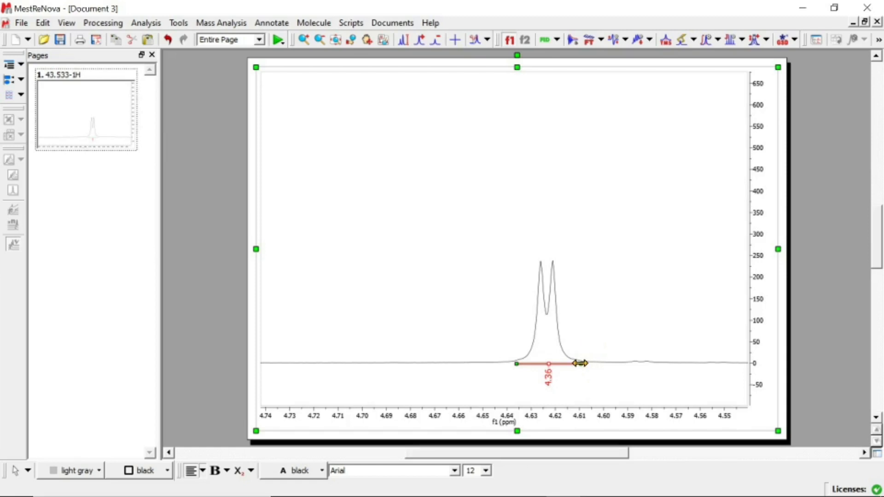
# Narrow the limits of the integral near 4.62 ppm until it reads 4.00, and return to the full spectrum
pyautogui.moveTo(579, 364); pyautogui.dragTo(532, 364)
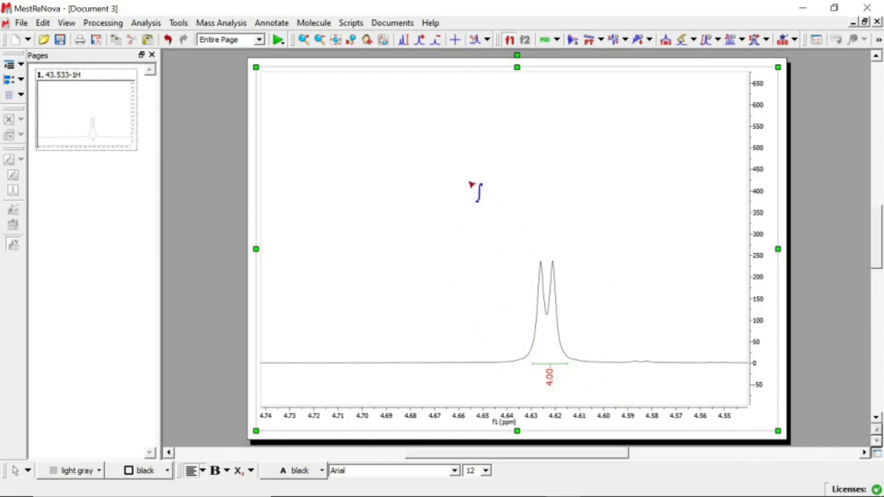
pyautogui.click(336, 40)
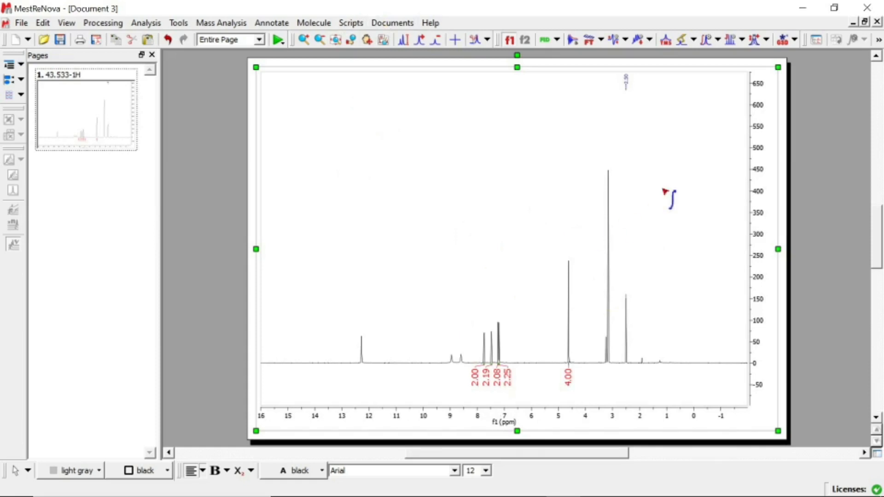
pyautogui.click(660, 138)
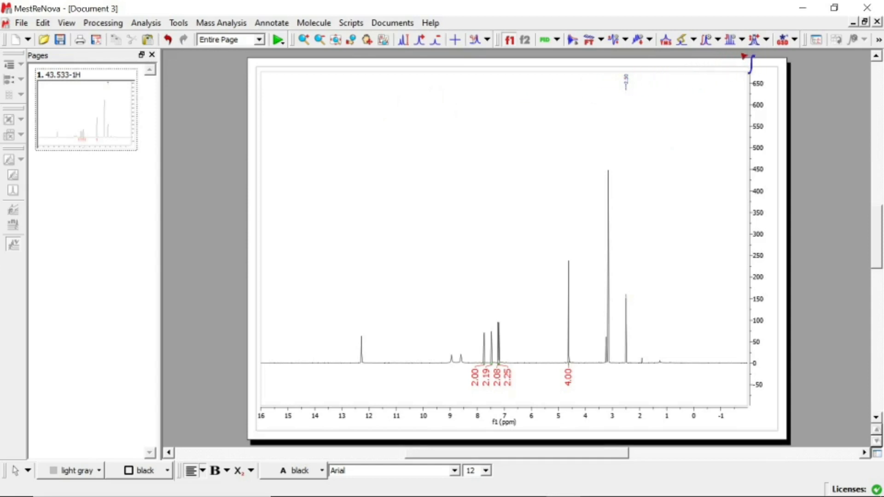
# Label the singlet near 12.28 ppm using Peak by Peak picking
pyautogui.click(694, 40)
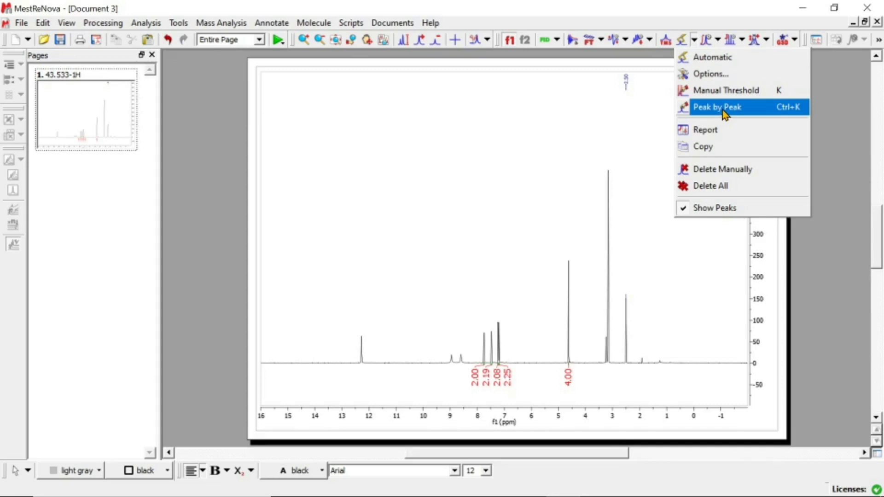
pyautogui.click(723, 110)
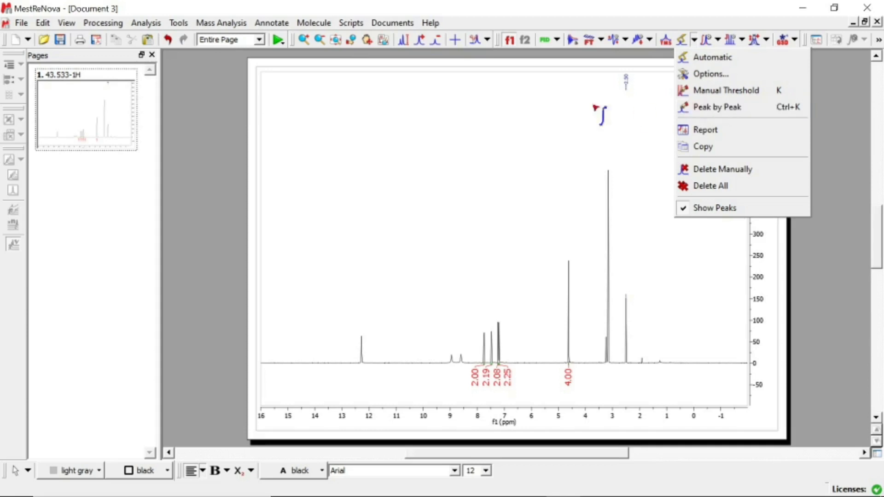
pyautogui.click(303, 41)
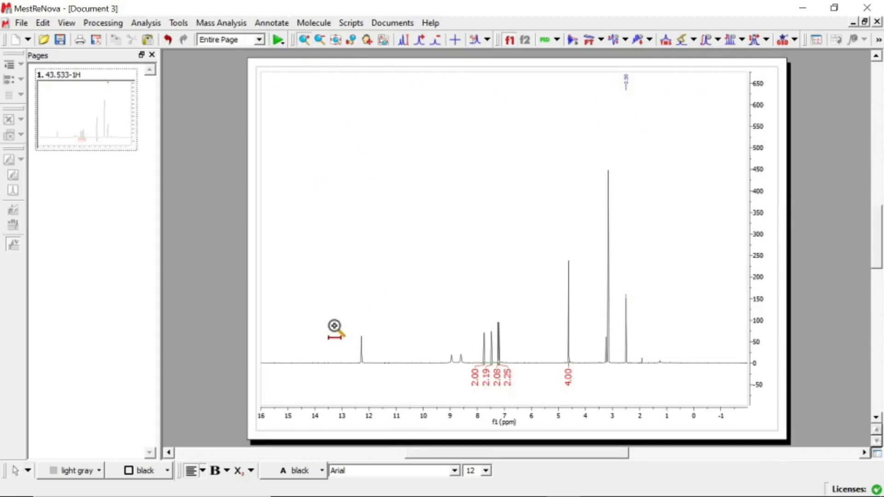
pyautogui.moveTo(337, 329); pyautogui.dragTo(428, 321)
pyautogui.moveTo(338, 314); pyautogui.dragTo(431, 306)
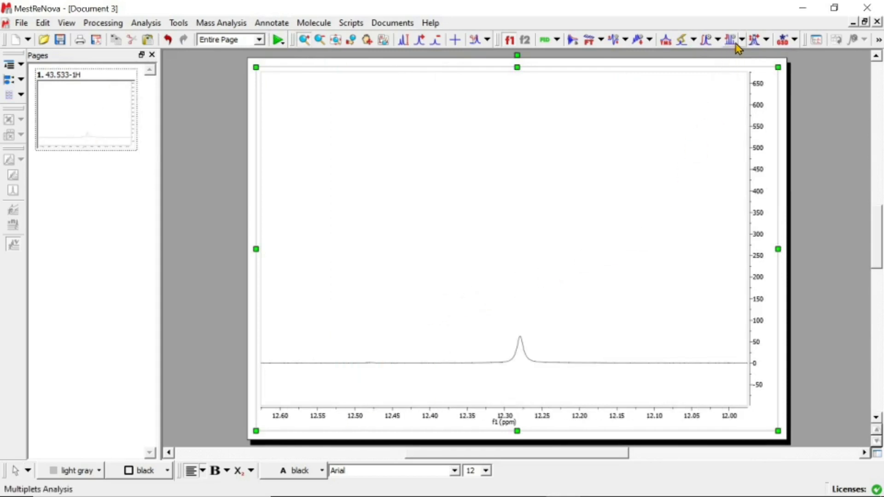
pyautogui.click(693, 41)
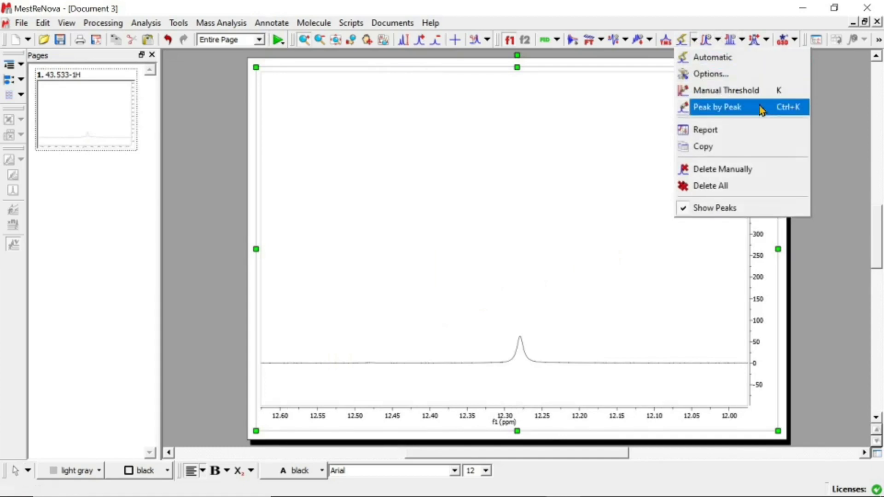
pyautogui.click(779, 112)
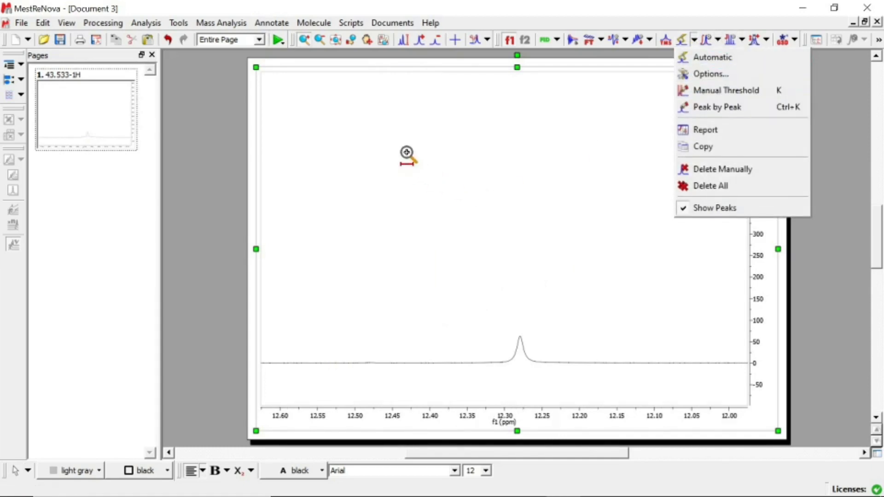
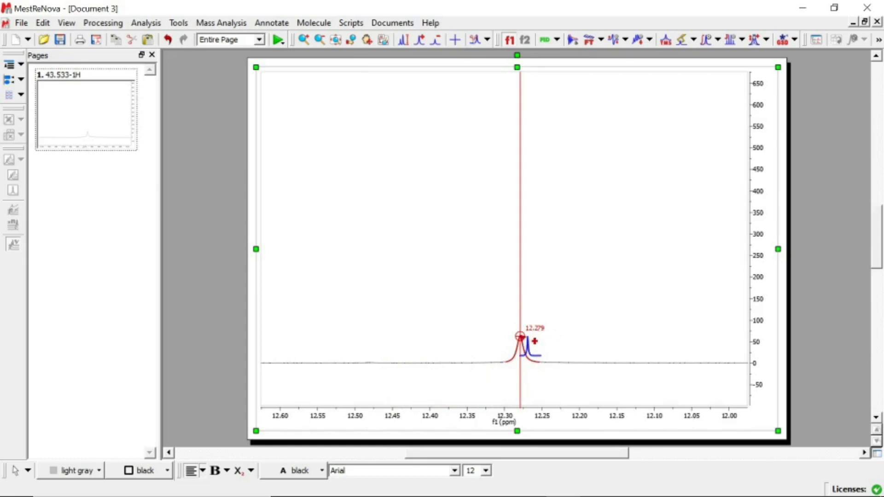
pyautogui.click(519, 338)
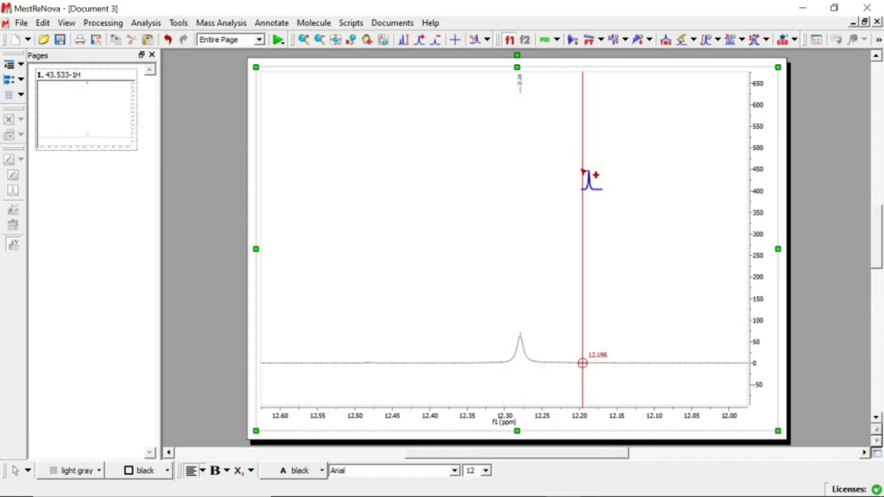
# Set the peak labels' font size to 14 in the spectrum properties, keeping MS Shell Dlg 2
pyautogui.rightClick(582, 170)
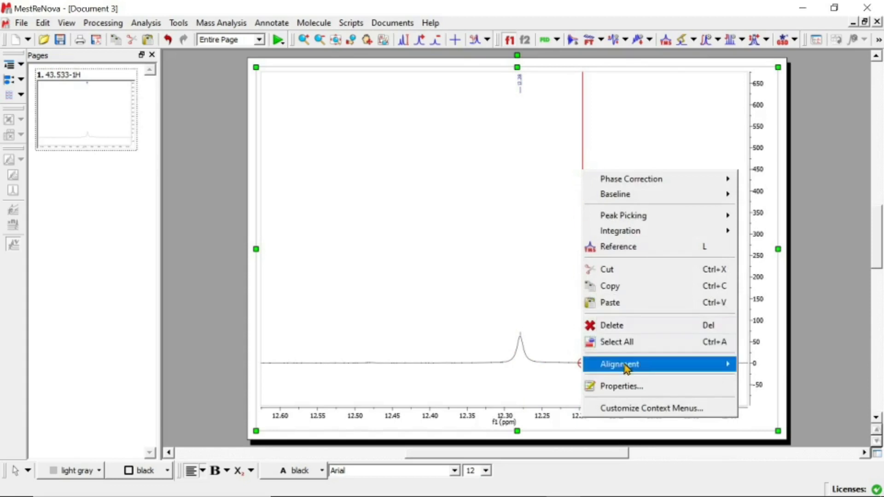
pyautogui.click(627, 386)
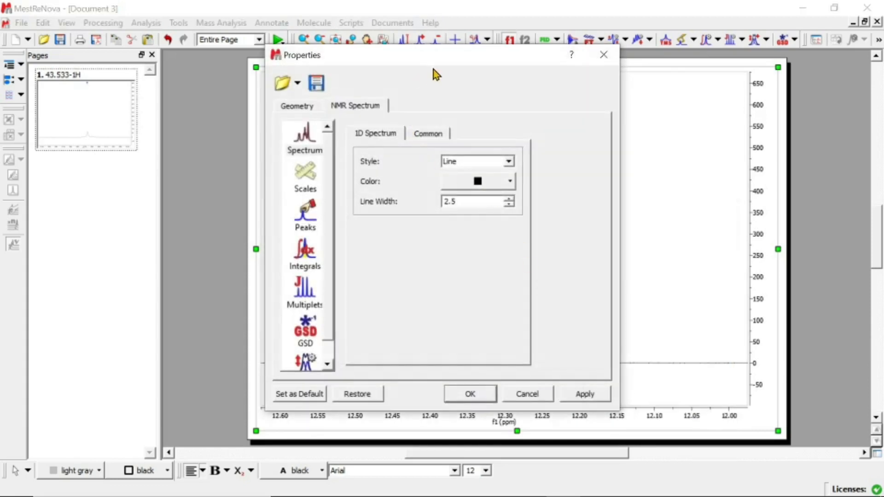
pyautogui.moveTo(460, 63); pyautogui.dragTo(349, 62)
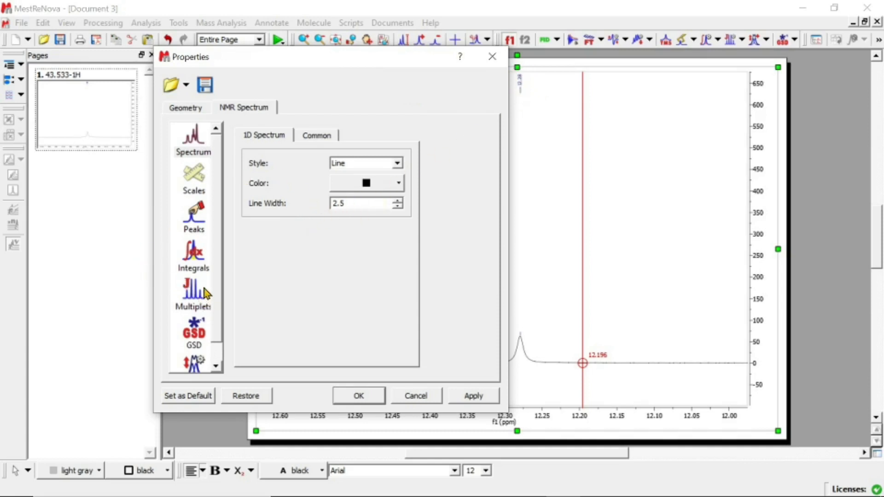
pyautogui.click(203, 229)
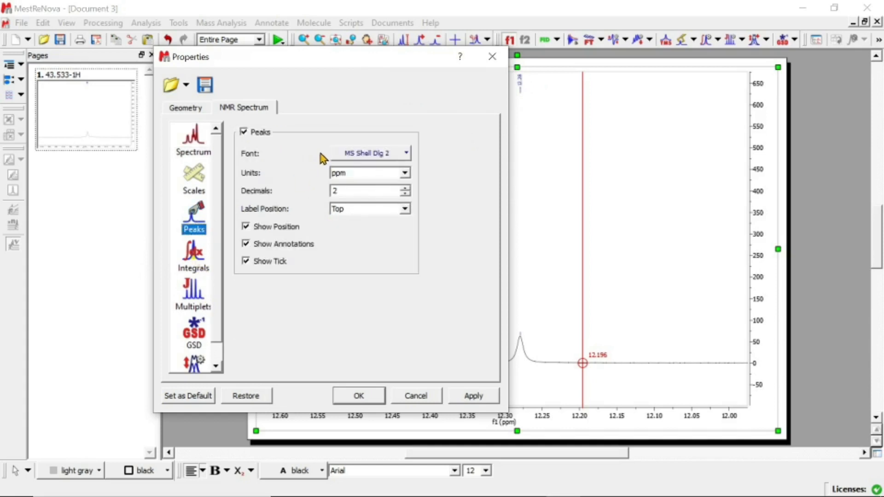
pyautogui.click(407, 154)
pyautogui.click(387, 171)
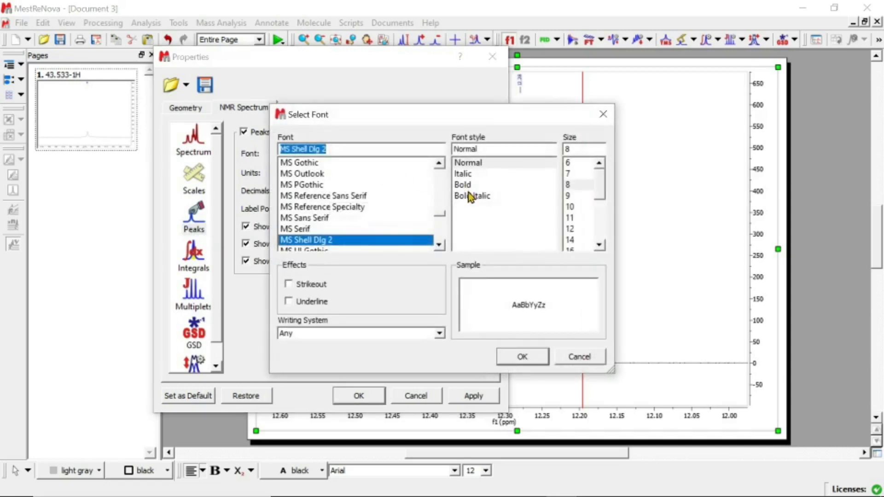
pyautogui.click(600, 246)
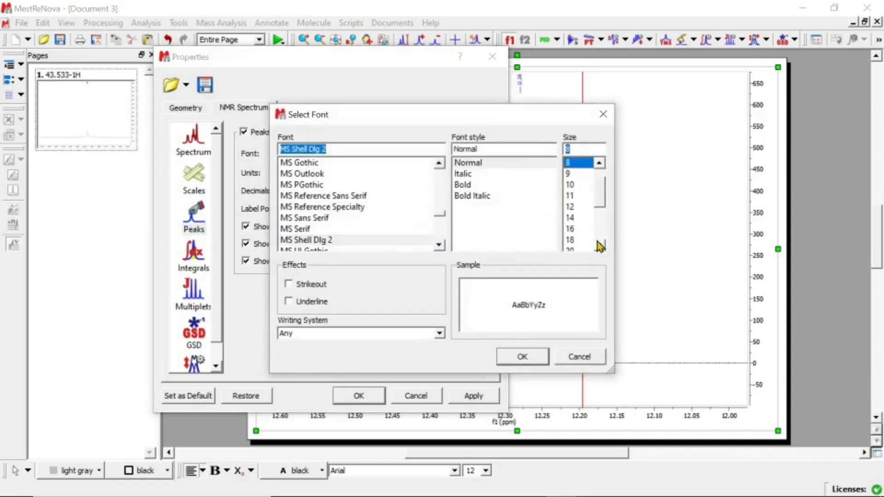
pyautogui.click(572, 218)
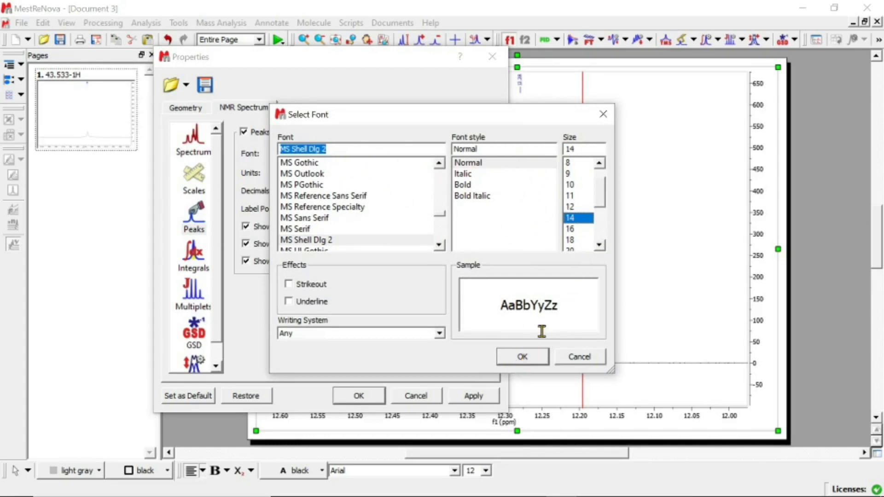
pyautogui.click(523, 356)
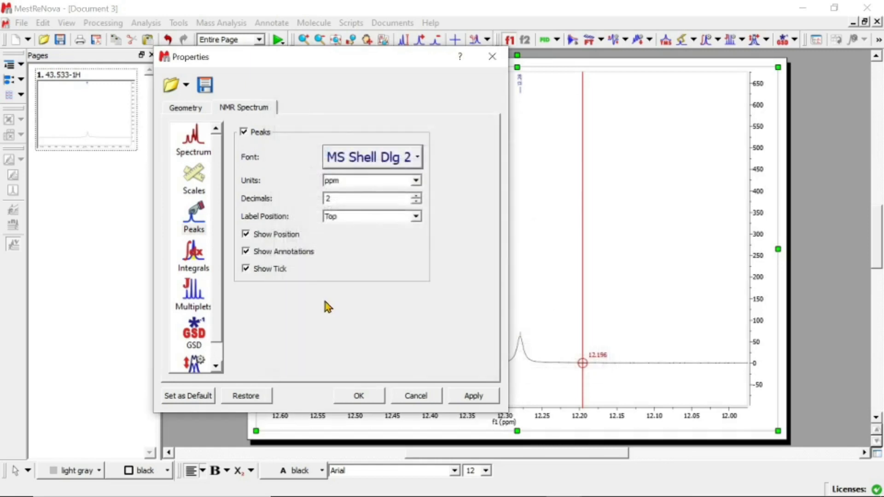
# Set the peak labels' font color to cyan and accept the peak label properties
pyautogui.click(415, 165)
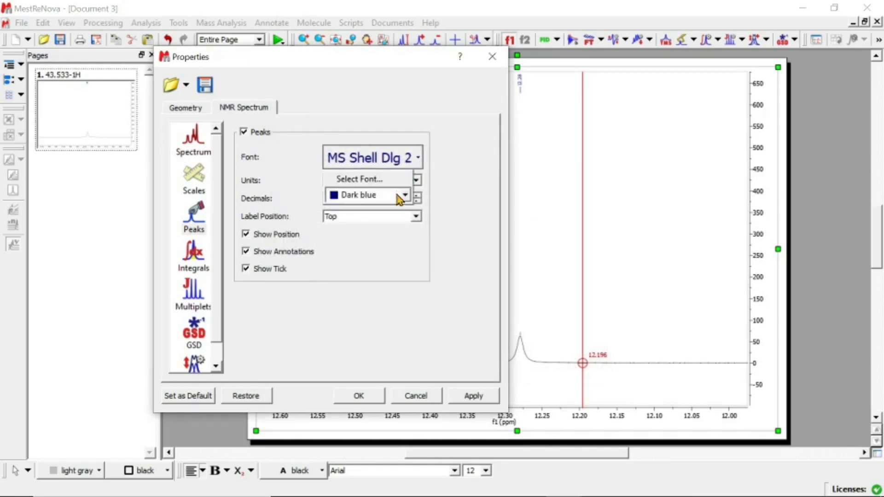
pyautogui.click(408, 196)
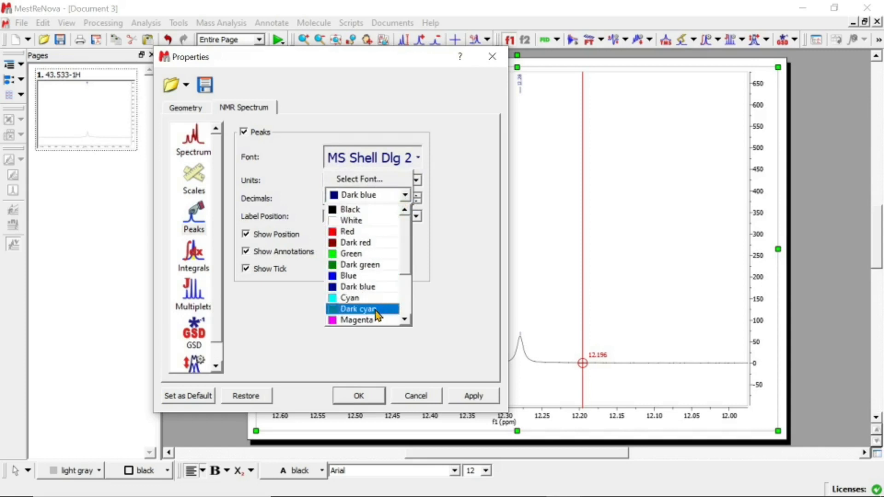
pyautogui.click(370, 298)
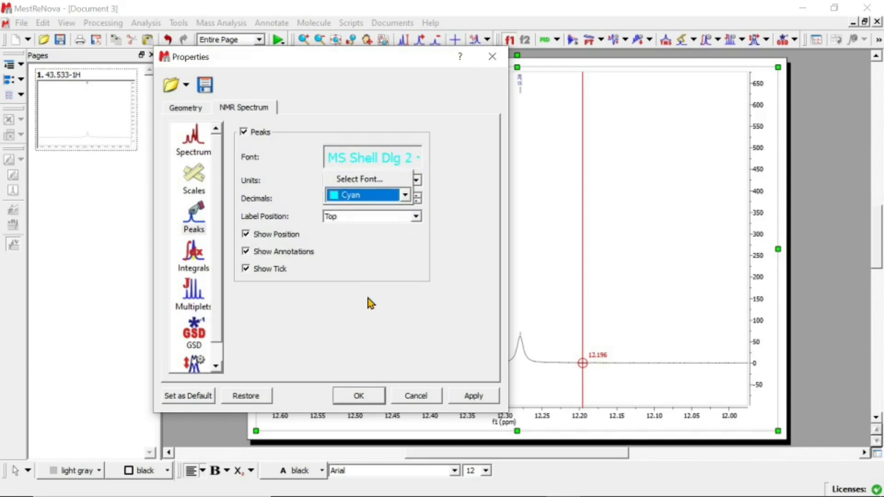
pyautogui.click(359, 396)
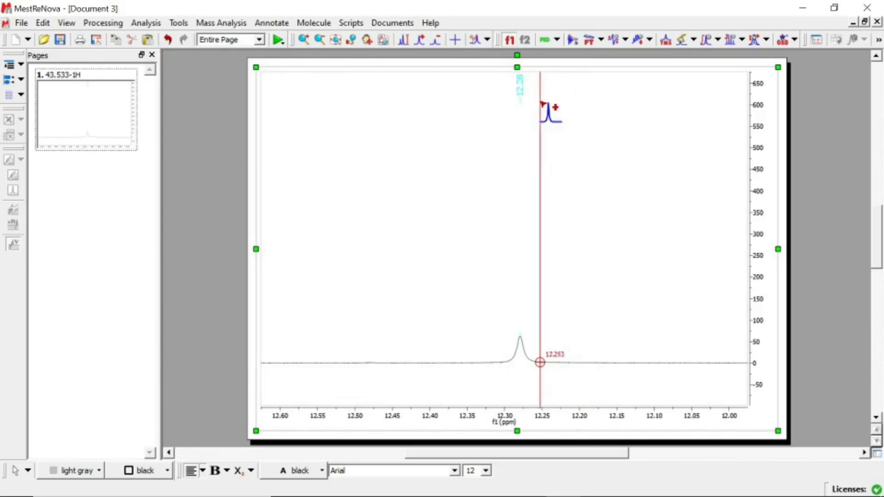
# Change the peak labels' font color to magenta in the spectrum properties and accept the change
pyautogui.rightClick(581, 142)
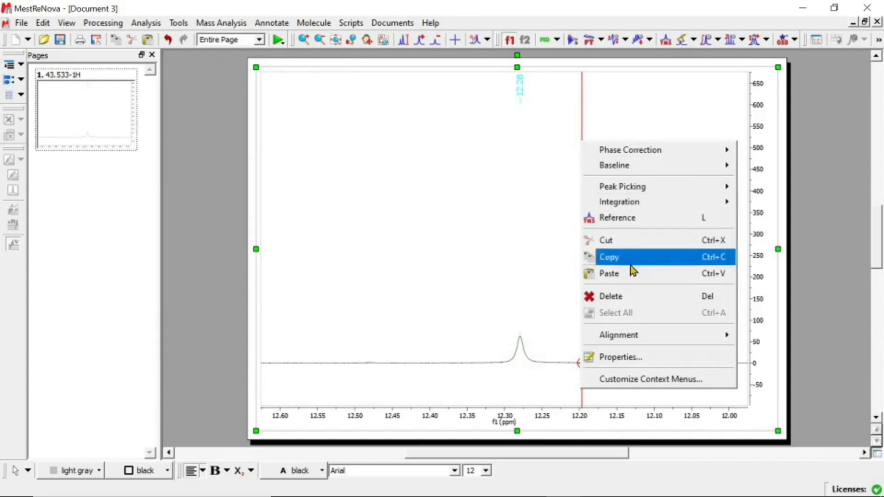
pyautogui.click(640, 358)
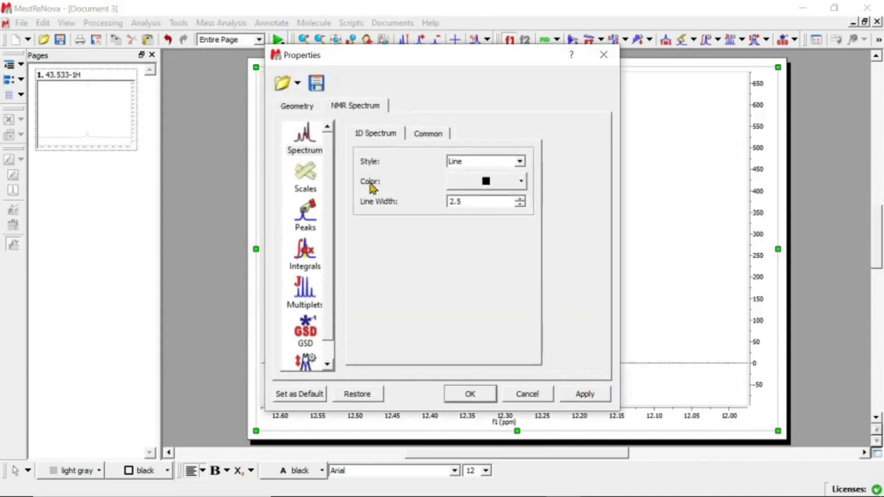
pyautogui.click(306, 213)
pyautogui.click(502, 162)
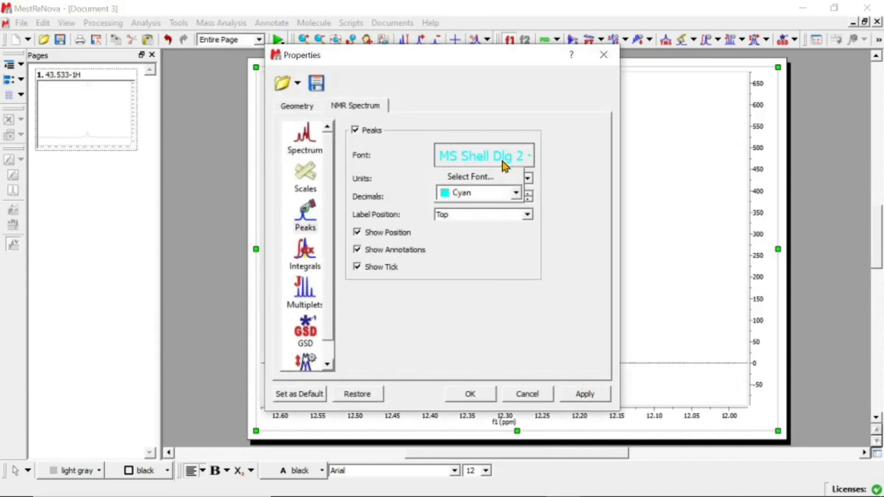
pyautogui.click(520, 200)
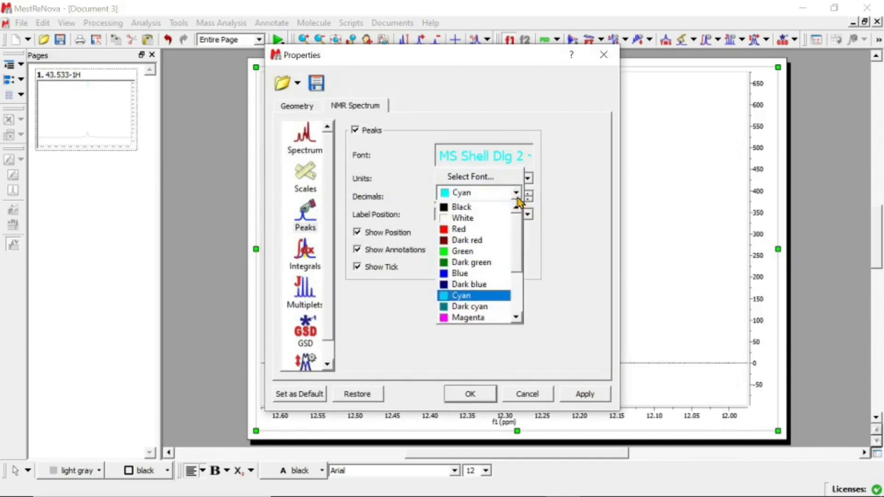
pyautogui.click(476, 275)
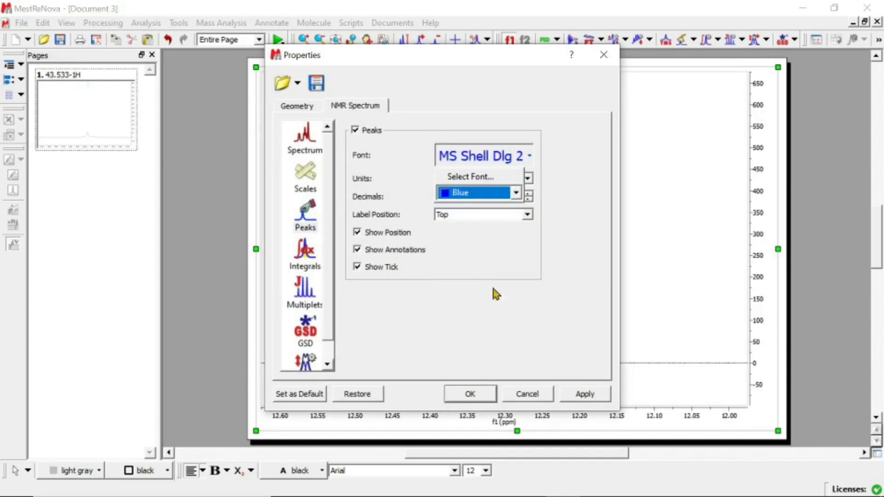
pyautogui.click(517, 195)
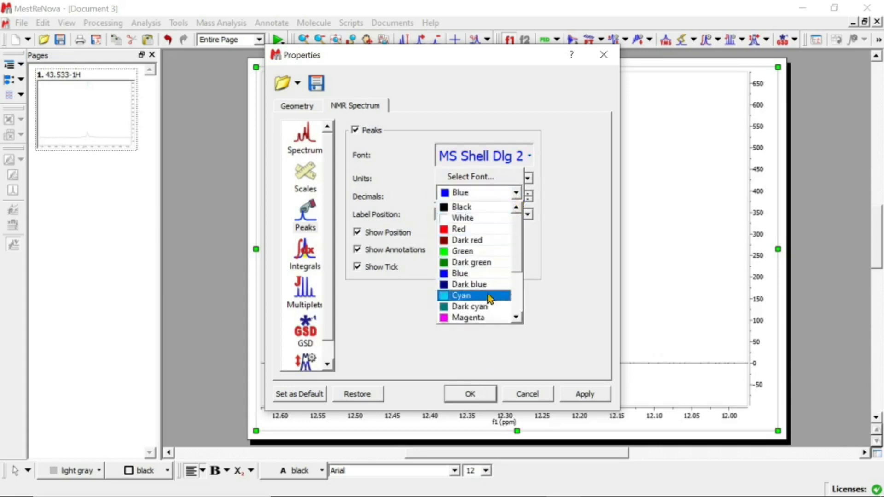
pyautogui.click(473, 317)
pyautogui.click(469, 395)
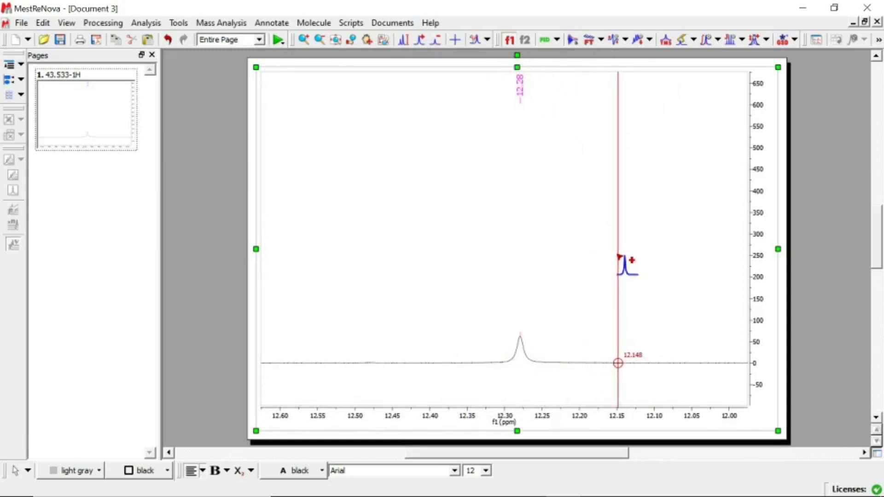
# Label the two broad signals near 8.95 and 8.60 ppm using Peak by Peak picking
pyautogui.click(334, 41)
pyautogui.click(303, 39)
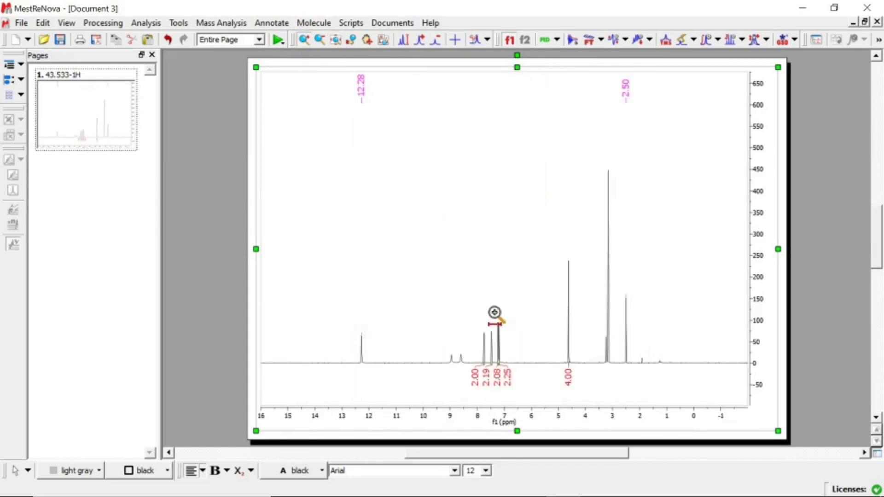
pyautogui.moveTo(421, 318); pyautogui.dragTo(498, 310)
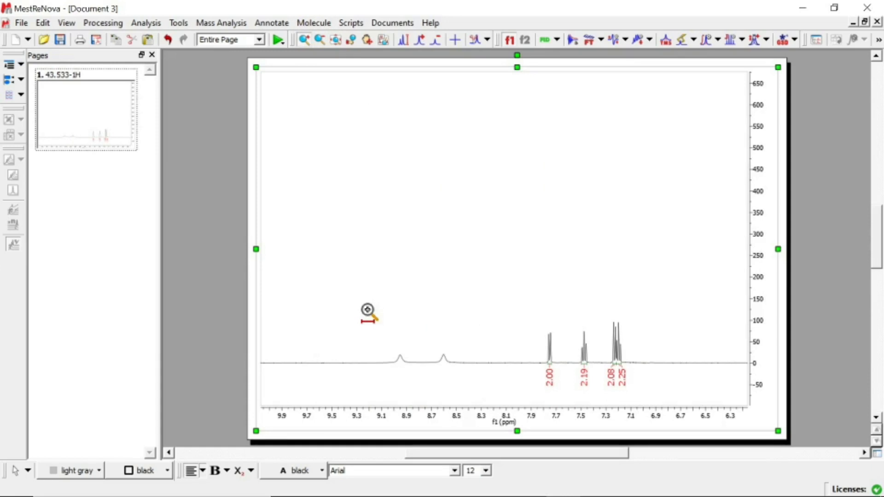
pyautogui.press('k')
pyautogui.click(400, 355)
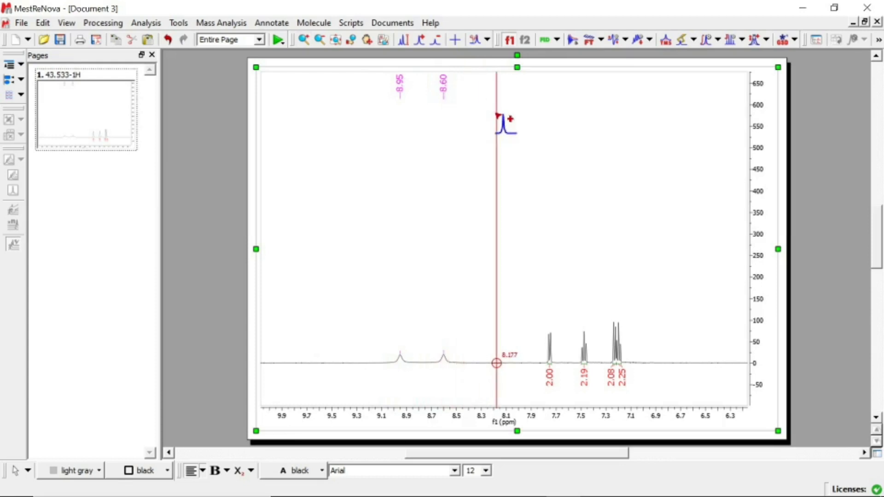
# Try Manual Threshold peak picking from about 7.79 to 7.42 ppm at an intensity of about 50, and undo it
pyautogui.click(304, 41)
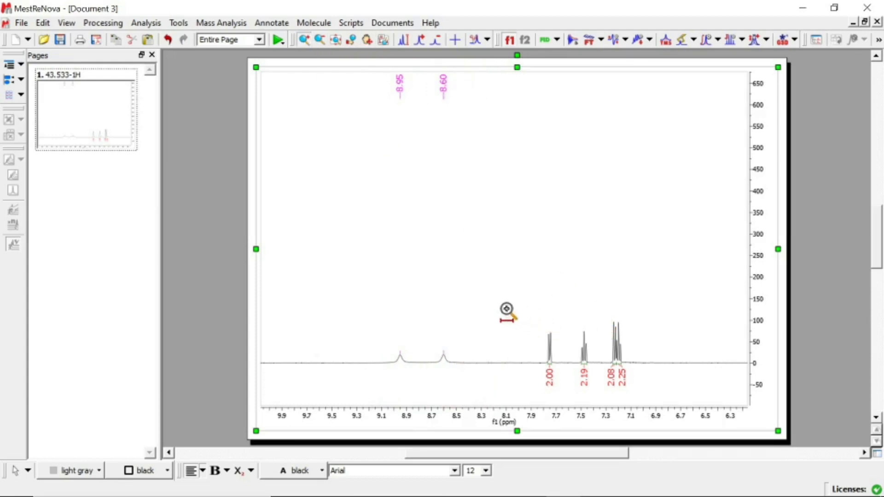
pyautogui.moveTo(506, 309); pyautogui.dragTo(681, 300)
pyautogui.moveTo(351, 310); pyautogui.dragTo(515, 298)
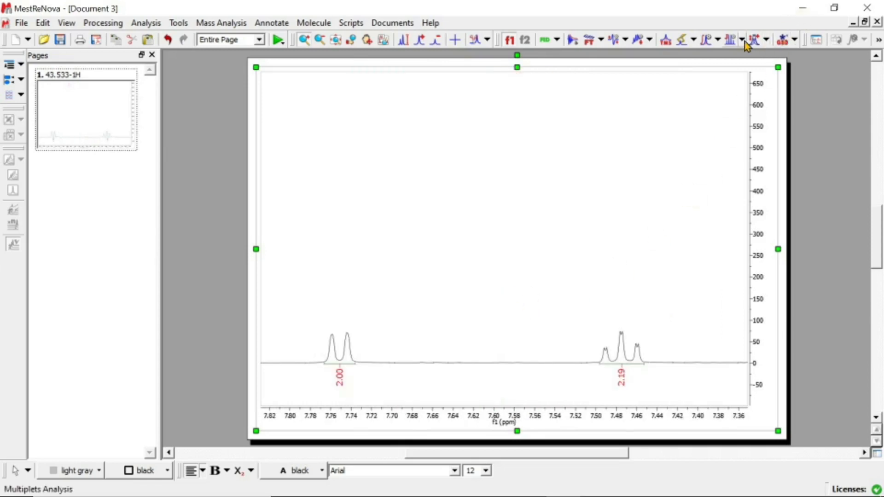
pyautogui.click(694, 40)
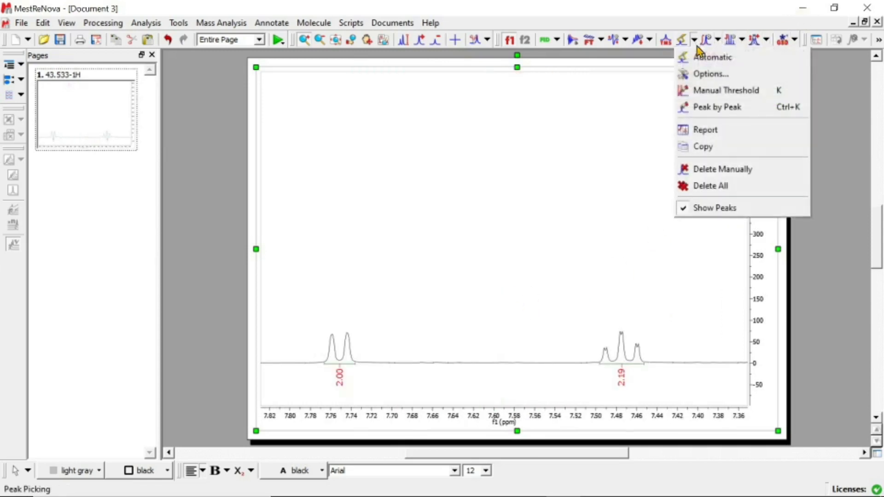
pyautogui.click(736, 95)
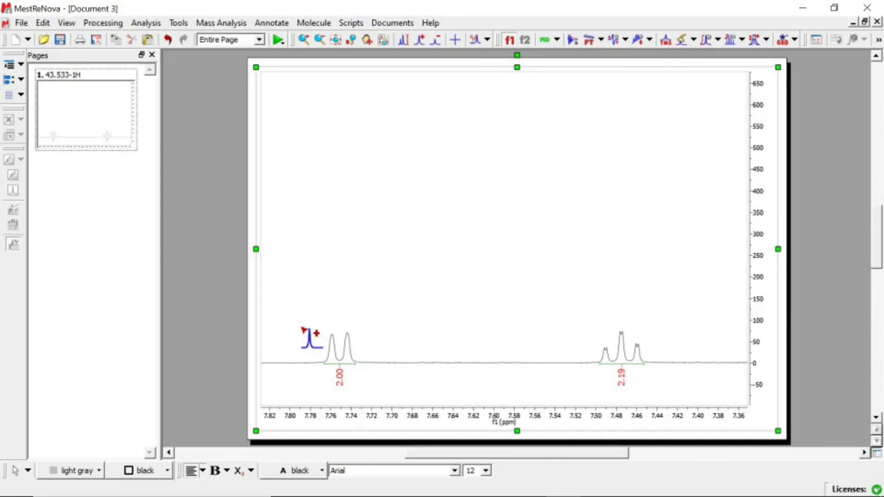
pyautogui.moveTo(302, 328); pyautogui.dragTo(691, 342)
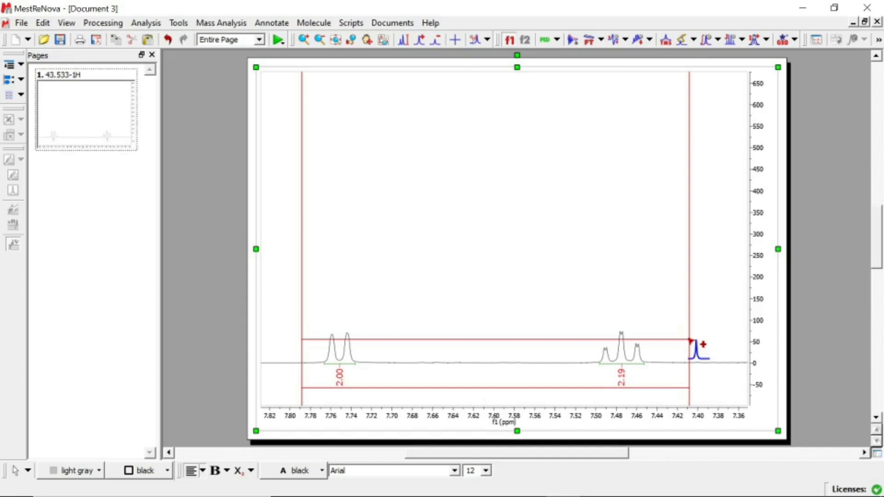
pyautogui.moveTo(691, 341); pyautogui.dragTo(690, 343)
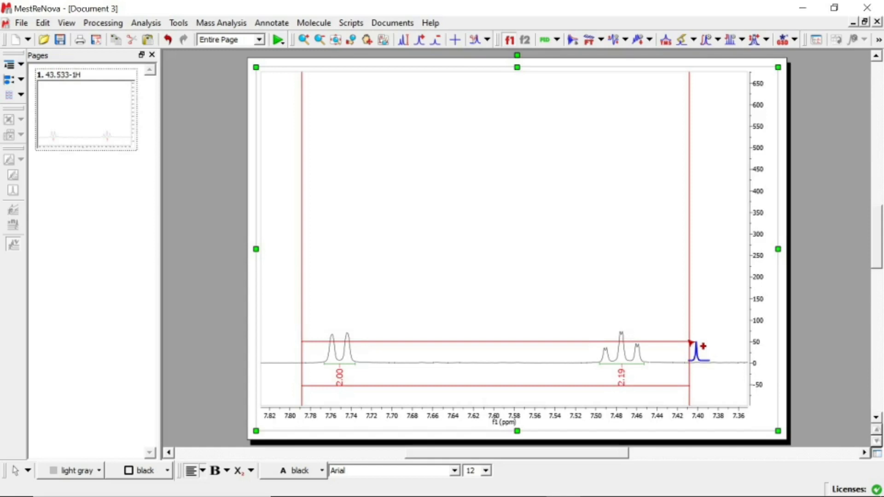
pyautogui.moveTo(691, 342); pyautogui.dragTo(678, 340)
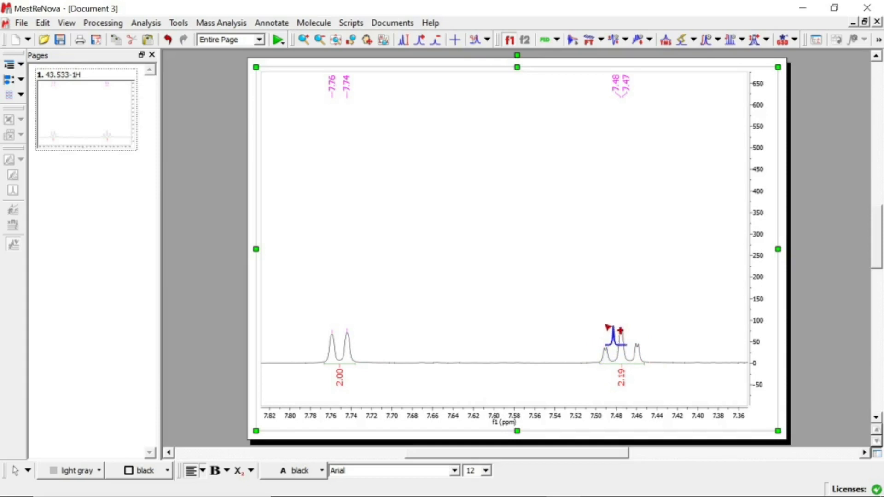
pyautogui.hotkey('ctrl', 'z')
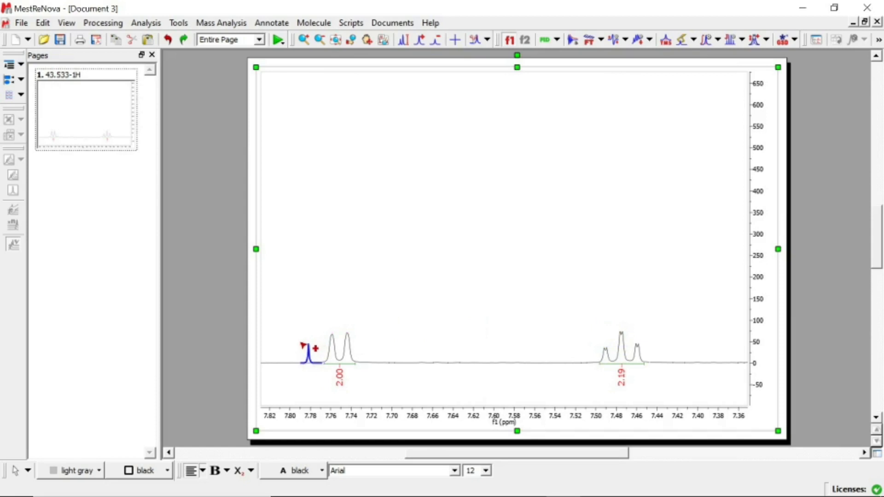
# Pick the doublet and triplet peaks from about 7.79 to 7.43 ppm, with the threshold below the triplet's outer lines, and return to the full spectrum
pyautogui.moveTo(302, 343); pyautogui.dragTo(668, 358)
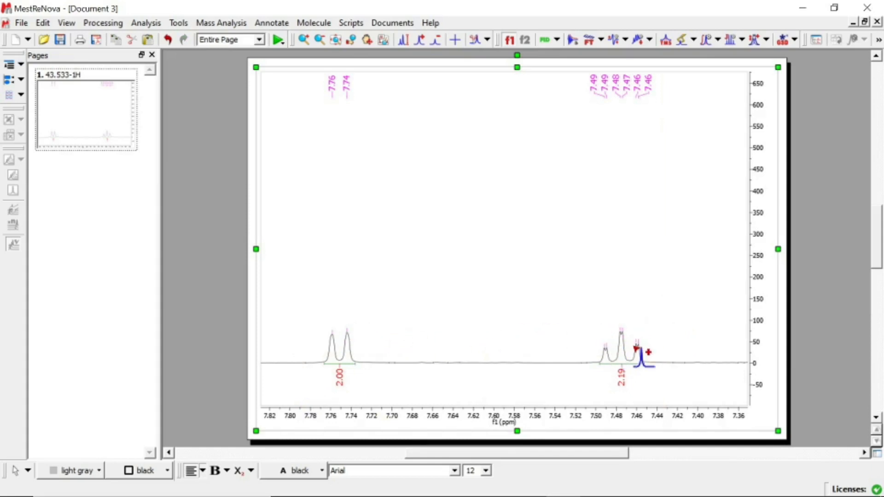
pyautogui.click(336, 41)
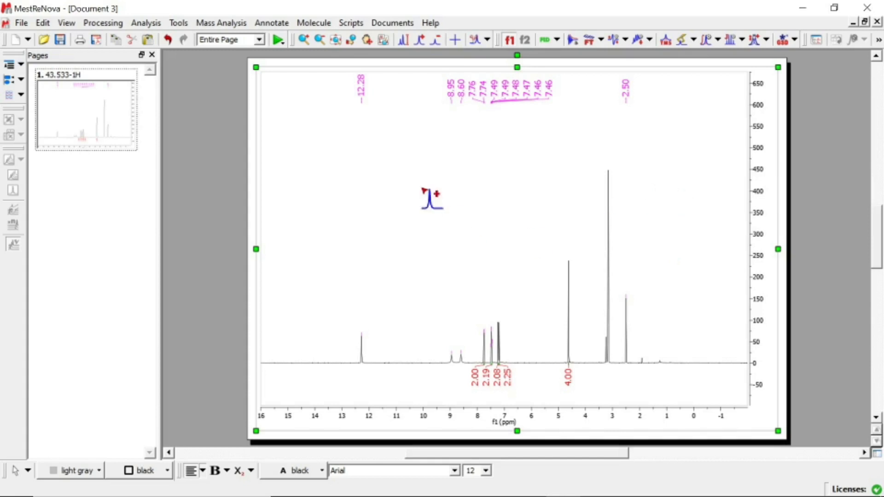
# Define multiplets manually over the doublet, from about 7.78 to 7.73 ppm, and the triplet, from about 7.50 to 7.45 ppm
pyautogui.click(304, 45)
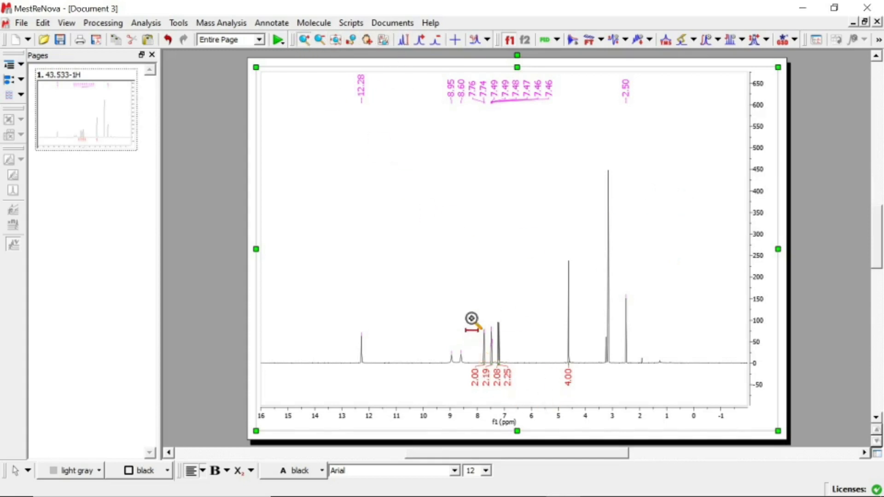
pyautogui.moveTo(469, 311); pyautogui.dragTo(528, 305)
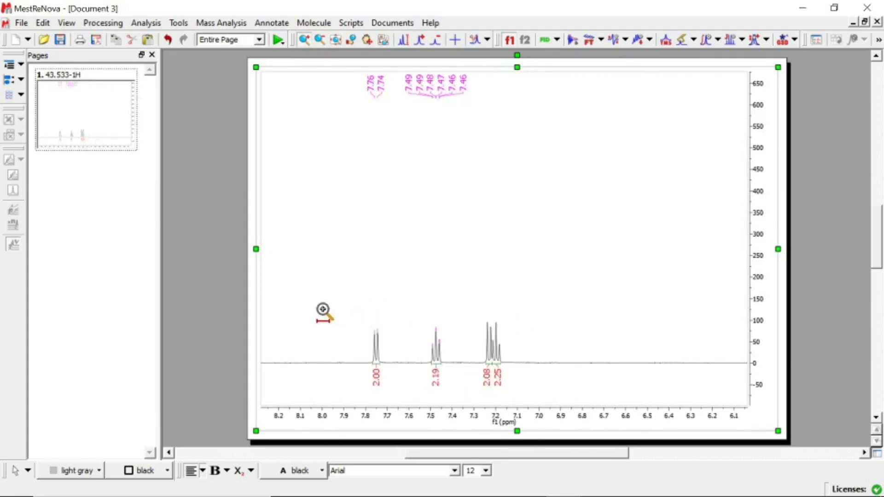
pyautogui.moveTo(323, 309); pyautogui.dragTo(534, 300)
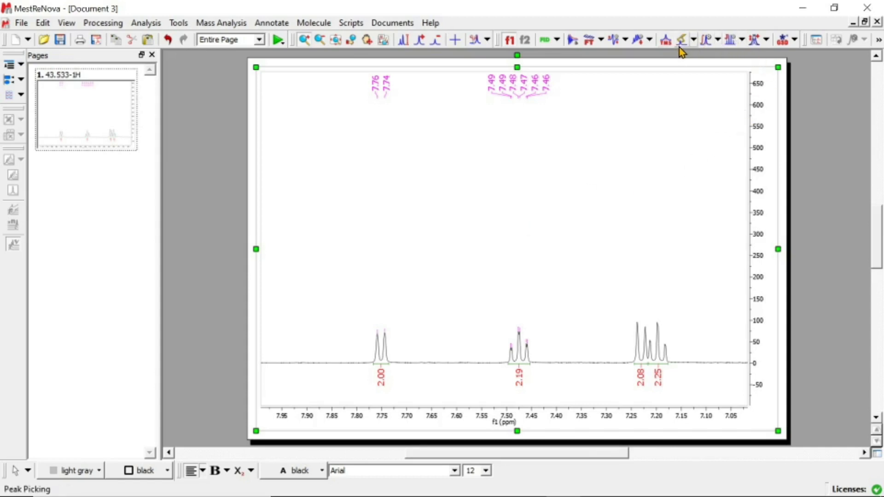
pyautogui.moveTo(332, 321); pyautogui.dragTo(573, 293)
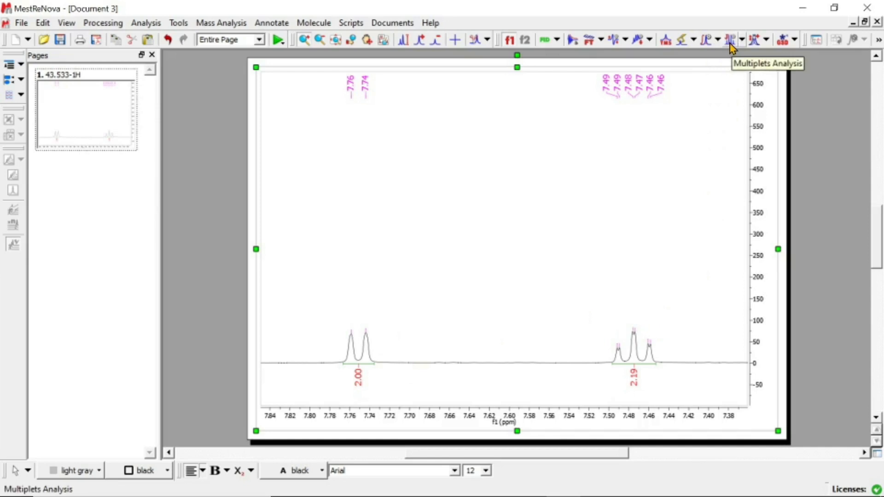
pyautogui.click(744, 44)
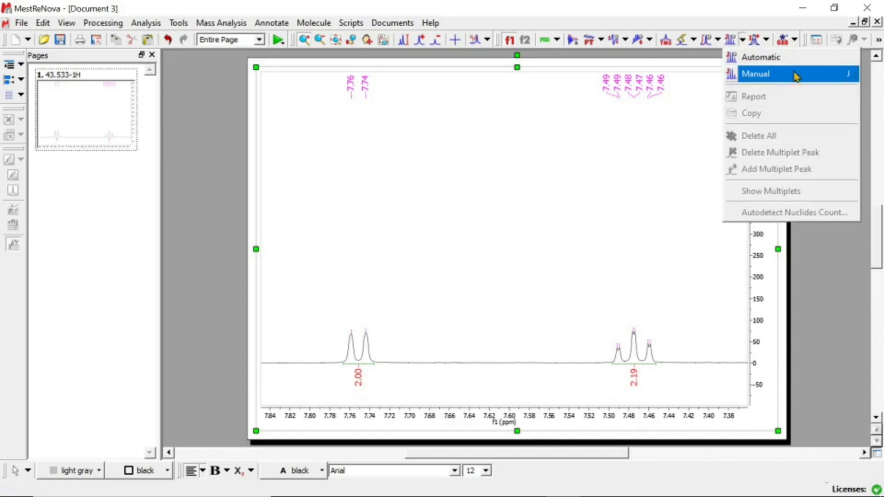
pyautogui.click(766, 79)
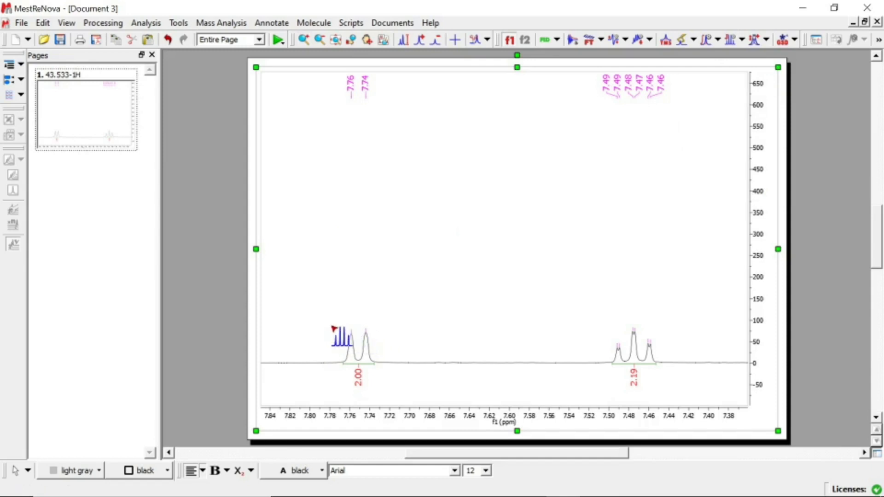
pyautogui.moveTo(332, 327); pyautogui.dragTo(384, 327)
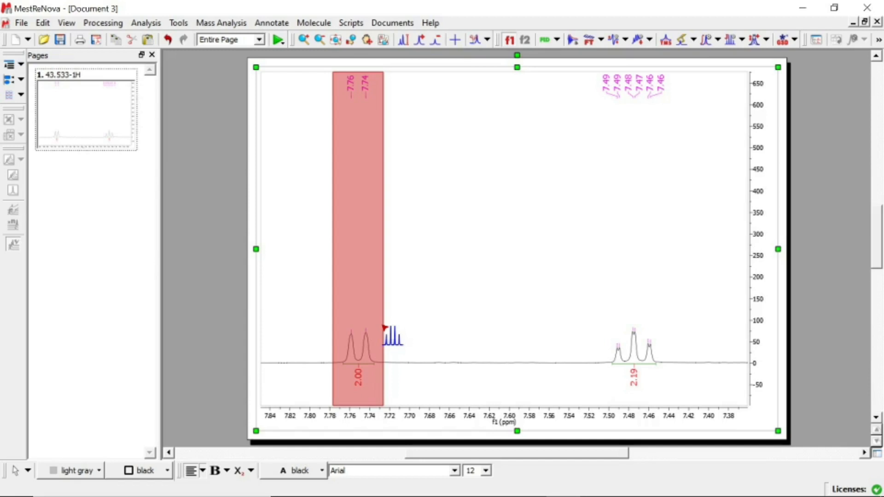
pyautogui.moveTo(384, 327); pyautogui.dragTo(385, 328)
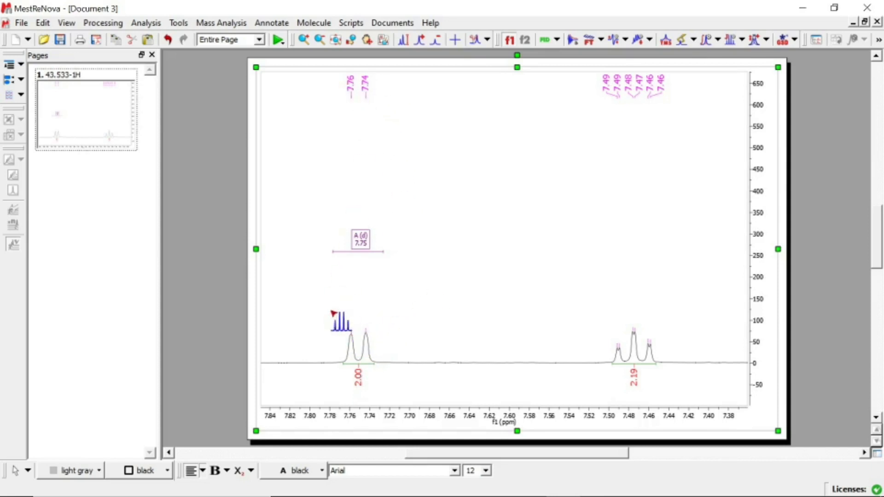
pyautogui.click(354, 247)
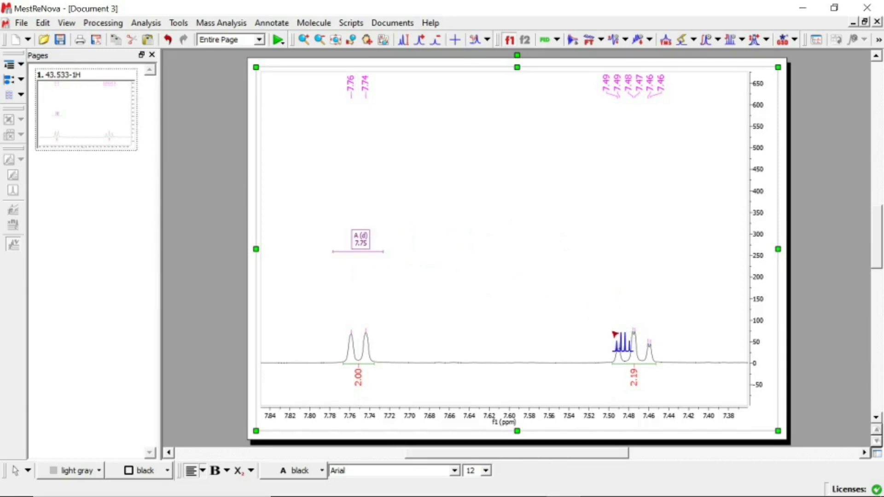
pyautogui.moveTo(615, 333); pyautogui.dragTo(675, 333)
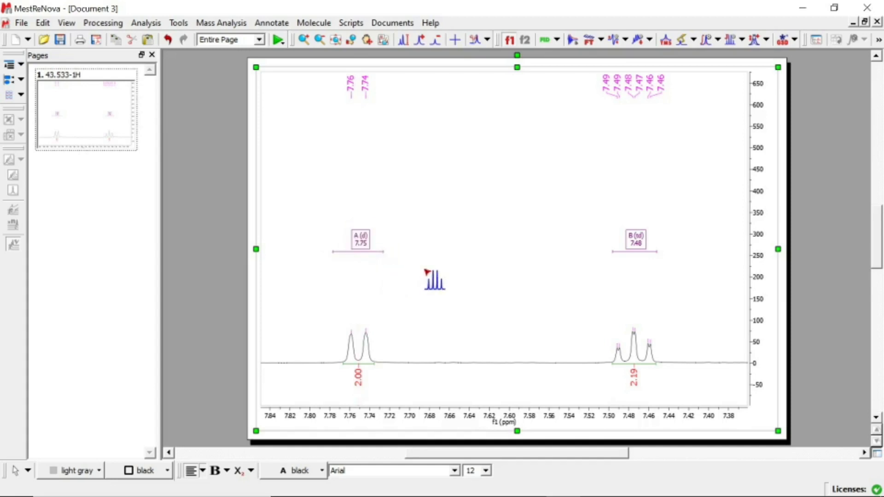
# Rename the multiplet at 7.75 ppm as H7 and set its color to red
pyautogui.rightClick(366, 249)
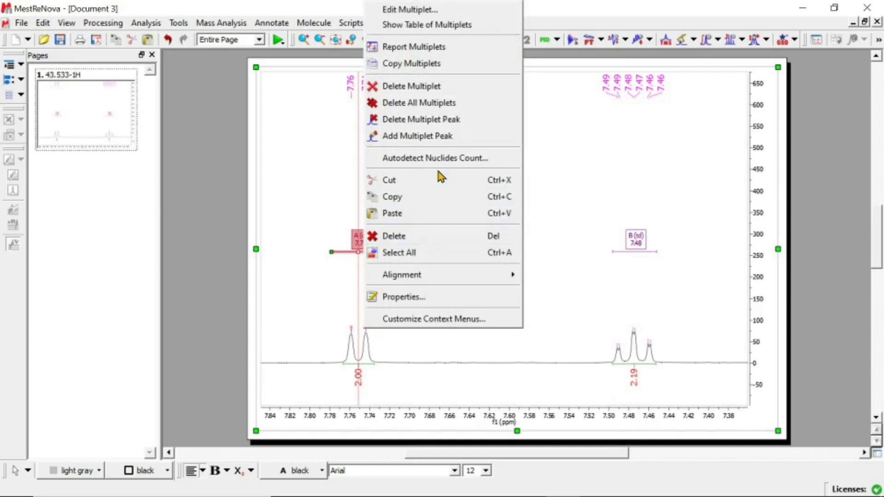
pyautogui.click(432, 12)
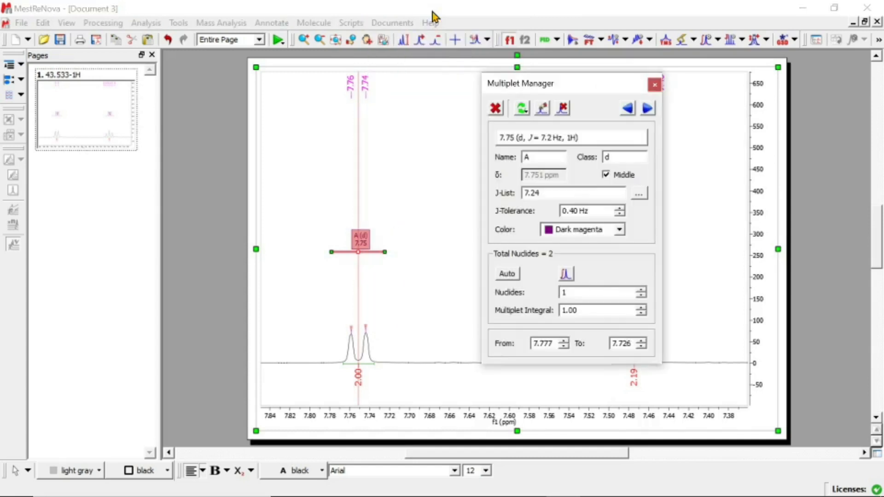
pyautogui.doubleClick(532, 158)
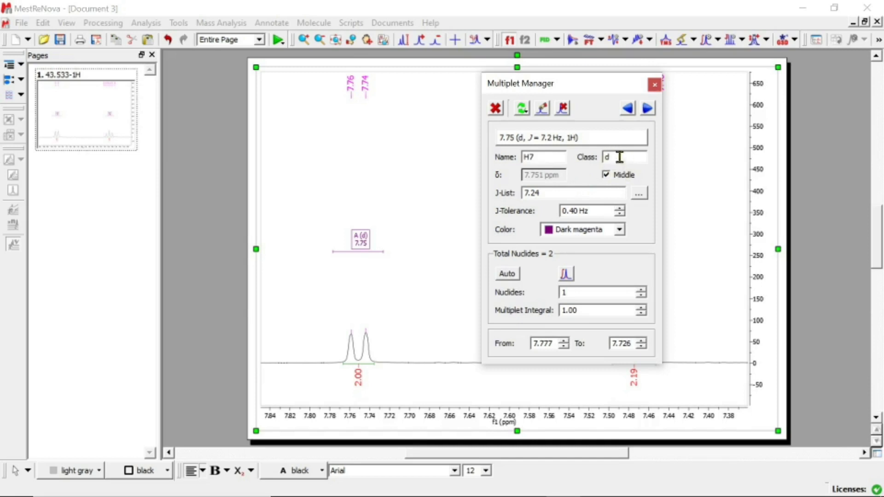
pyautogui.click(620, 230)
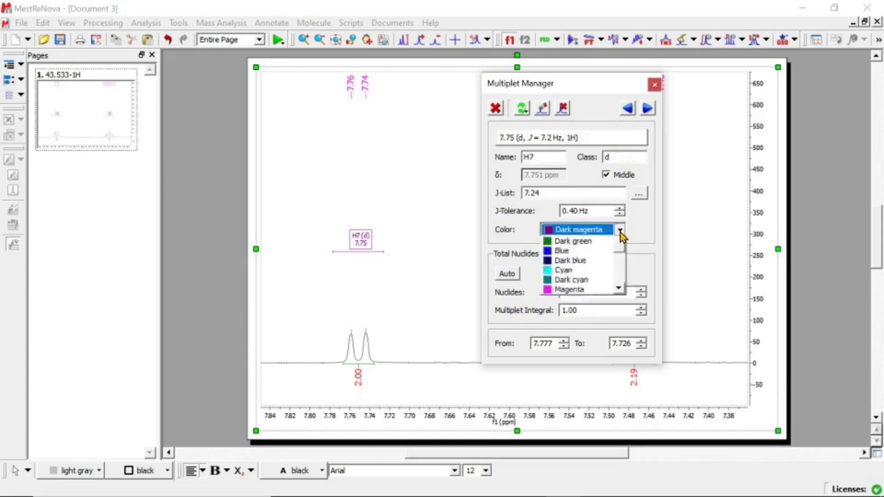
pyautogui.click(573, 254)
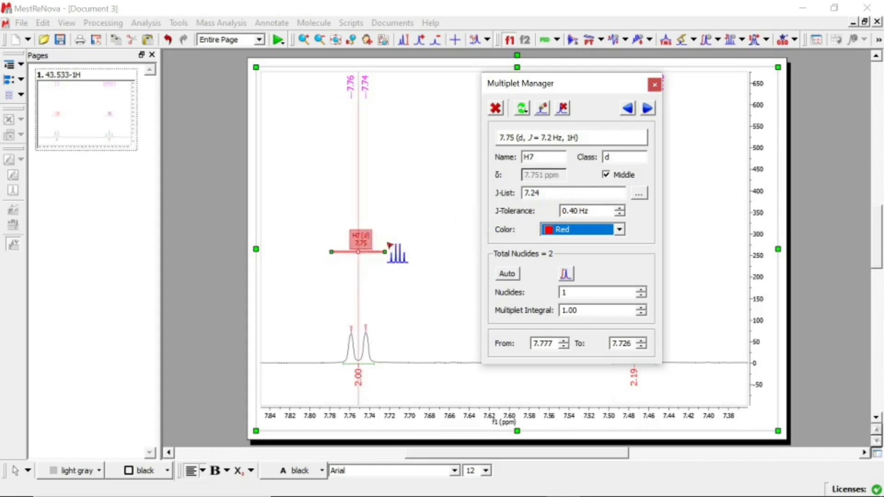
pyautogui.click(644, 196)
pyautogui.click(643, 137)
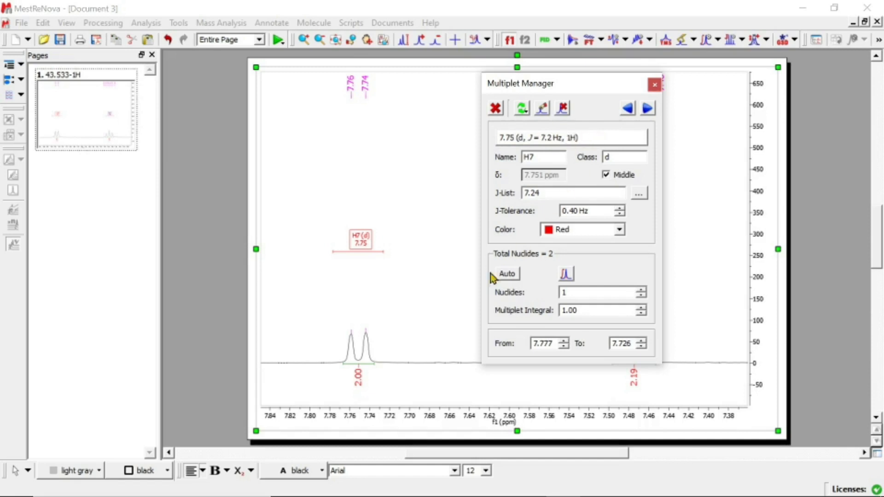
pyautogui.click(655, 85)
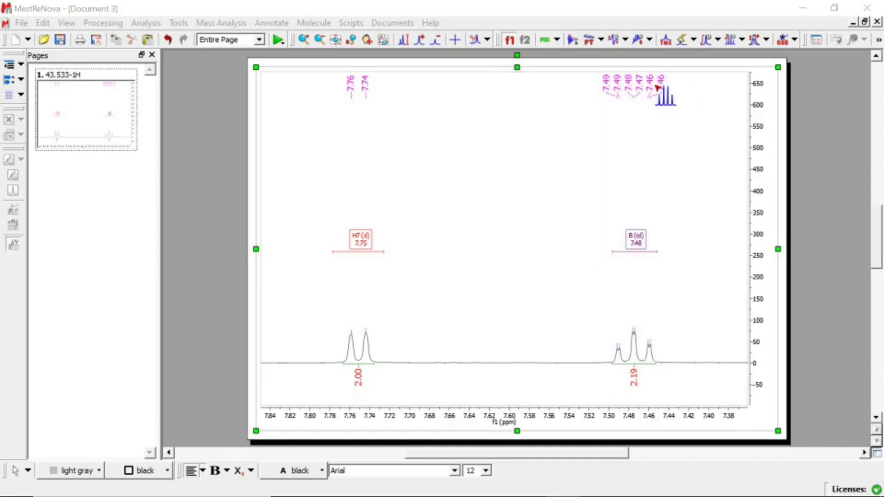
# Set the multiplet labels' font size to 14 and their label format to MNova Default with J's
pyautogui.rightClick(369, 247)
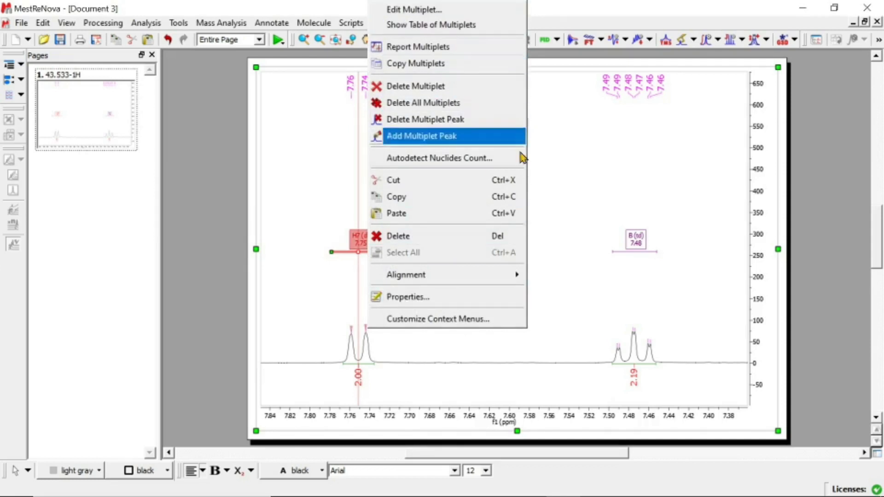
pyautogui.click(425, 299)
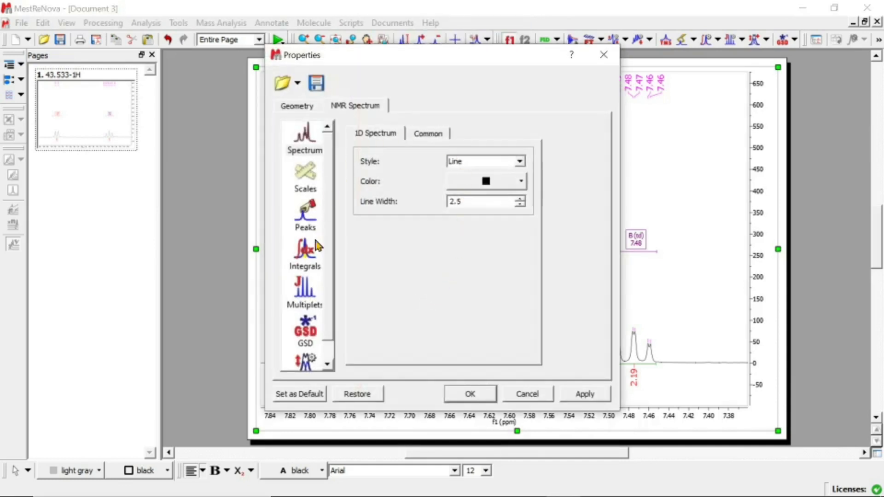
pyautogui.click(310, 297)
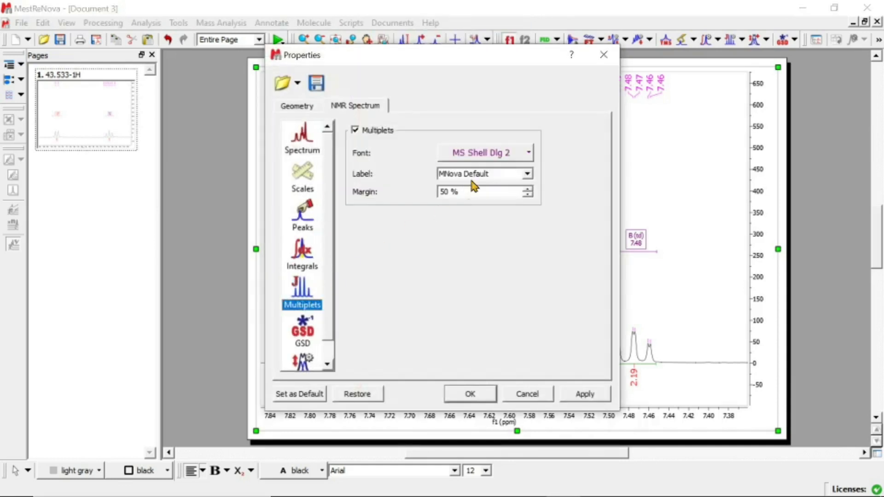
pyautogui.click(527, 154)
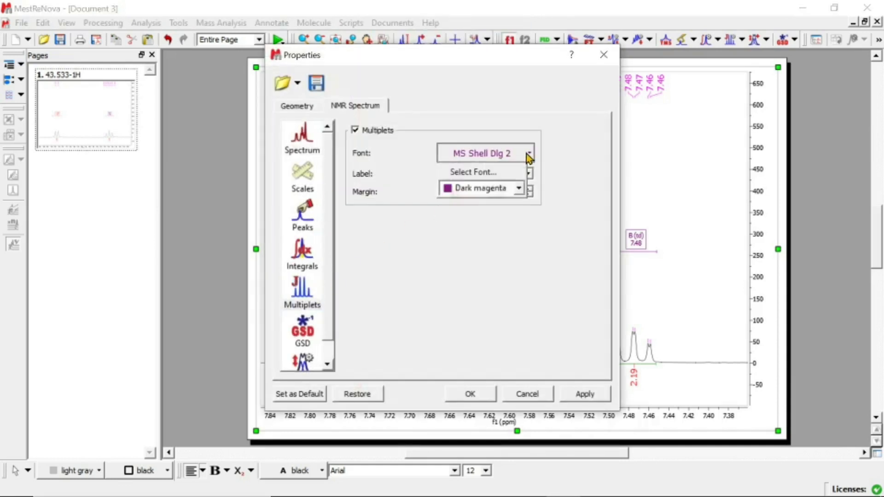
pyautogui.click(495, 173)
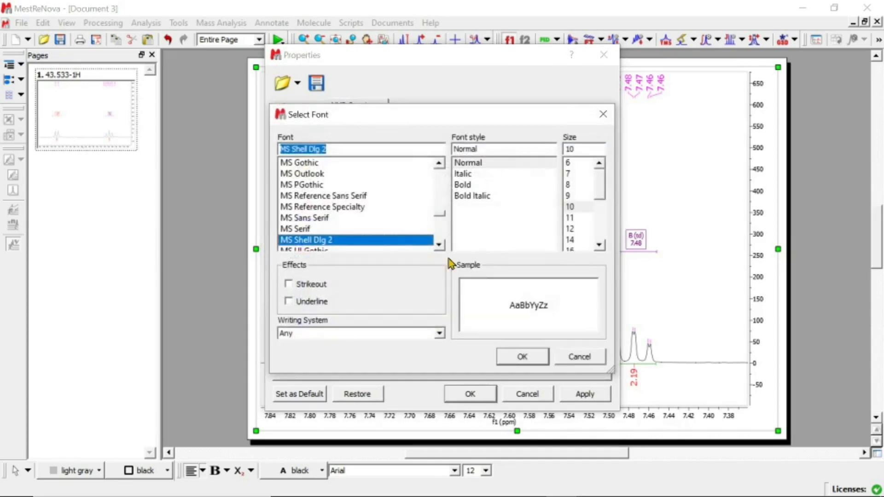
pyautogui.click(571, 240)
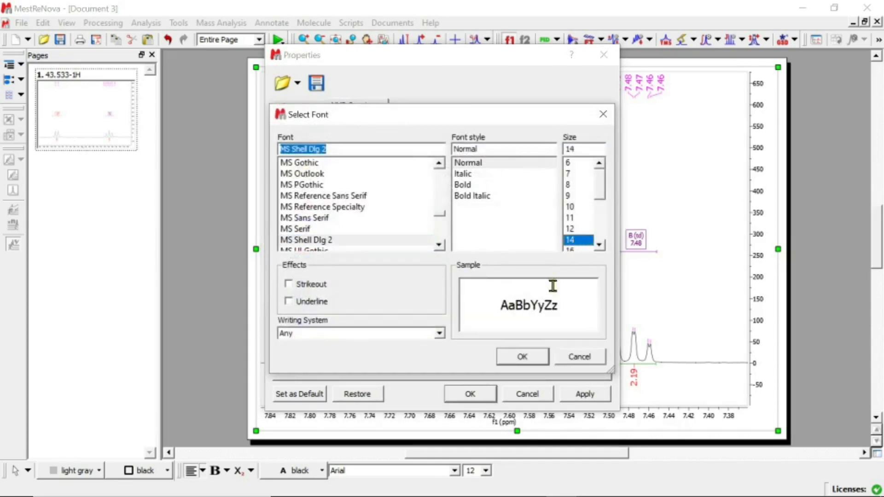
pyautogui.click(522, 358)
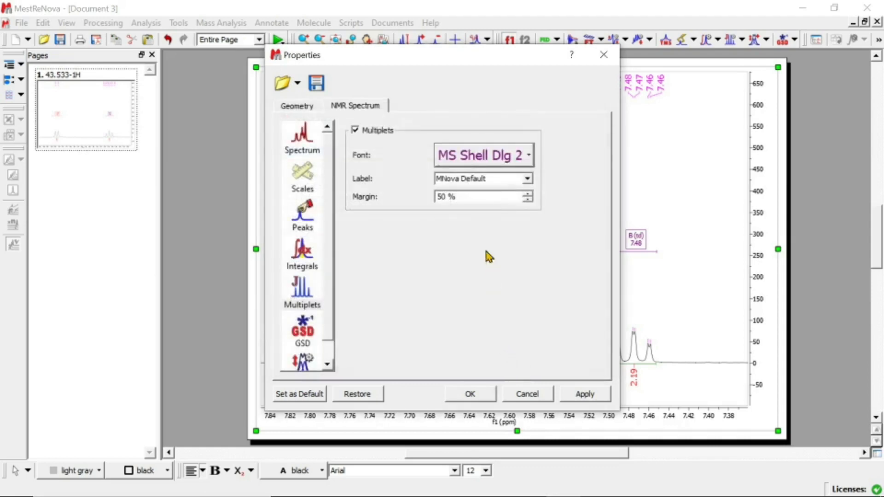
pyautogui.click(527, 179)
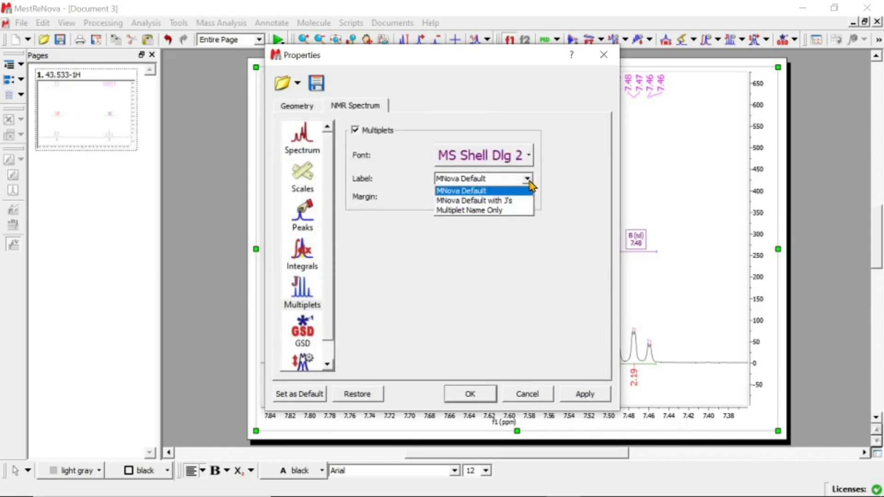
pyautogui.click(508, 203)
pyautogui.click(470, 394)
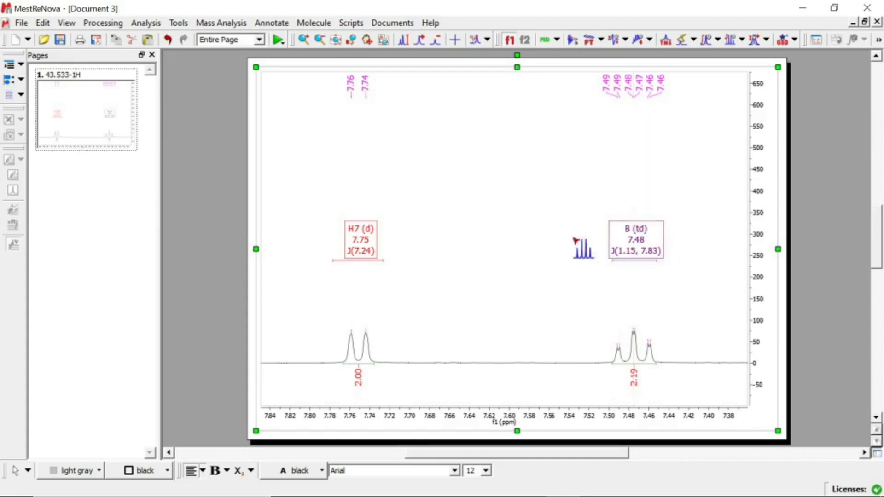
# Report the multiplets as text on the spectrum page
pyautogui.rightClick(373, 251)
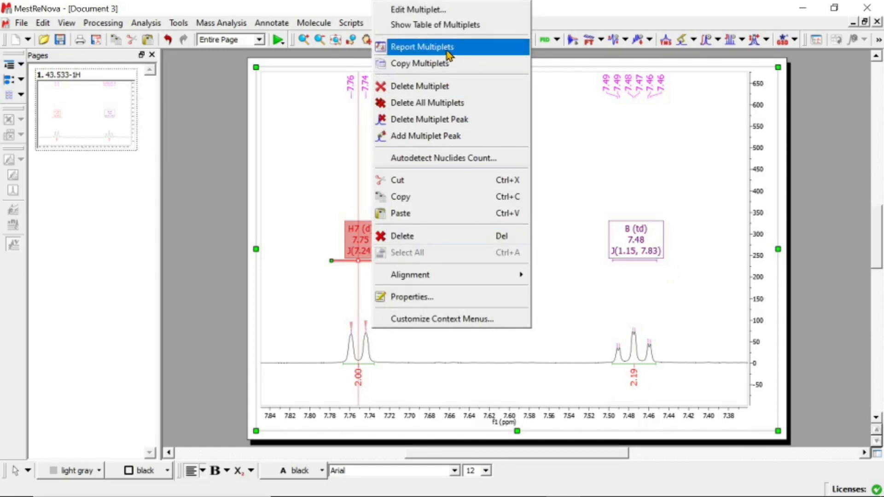
pyautogui.rightClick(356, 246)
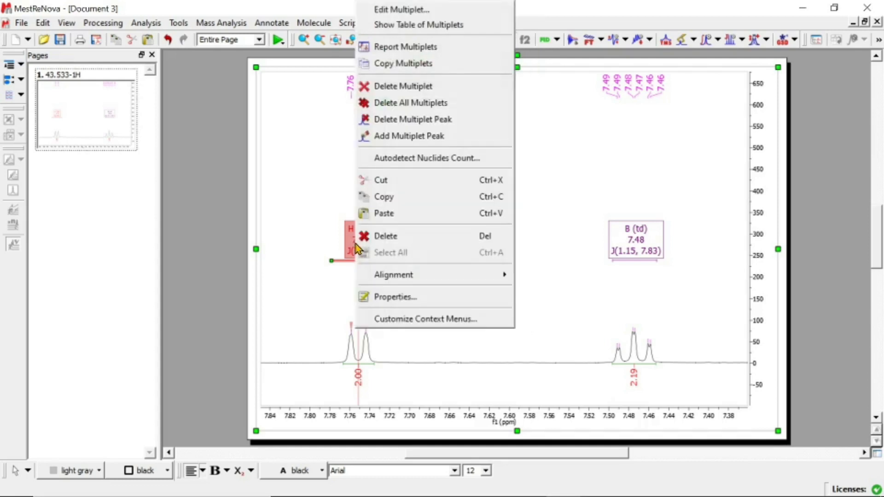
pyautogui.click(441, 54)
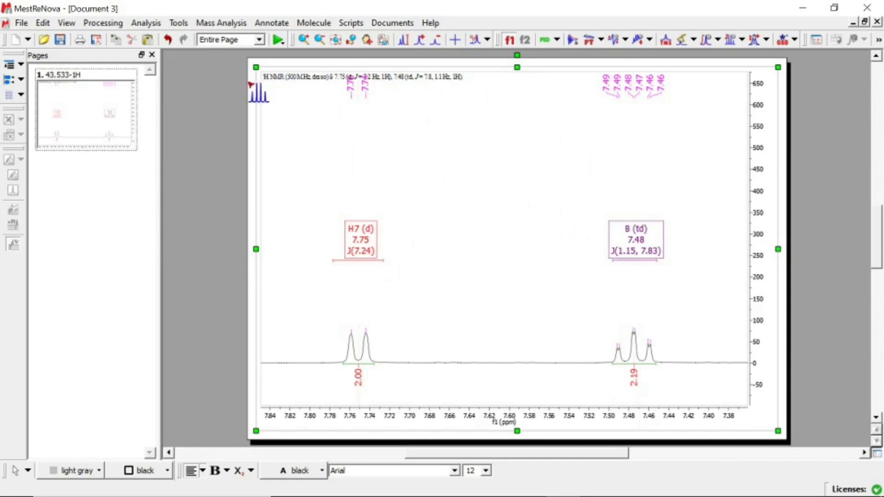
pyautogui.click(342, 77)
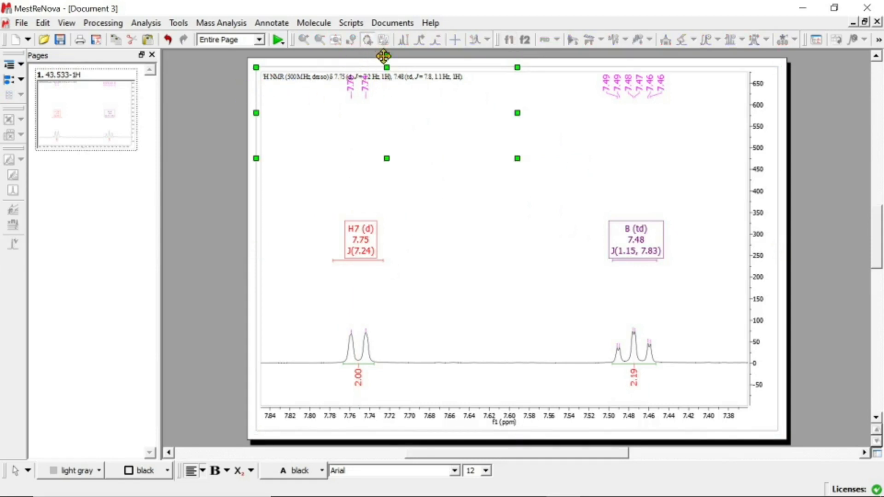
pyautogui.click(320, 203)
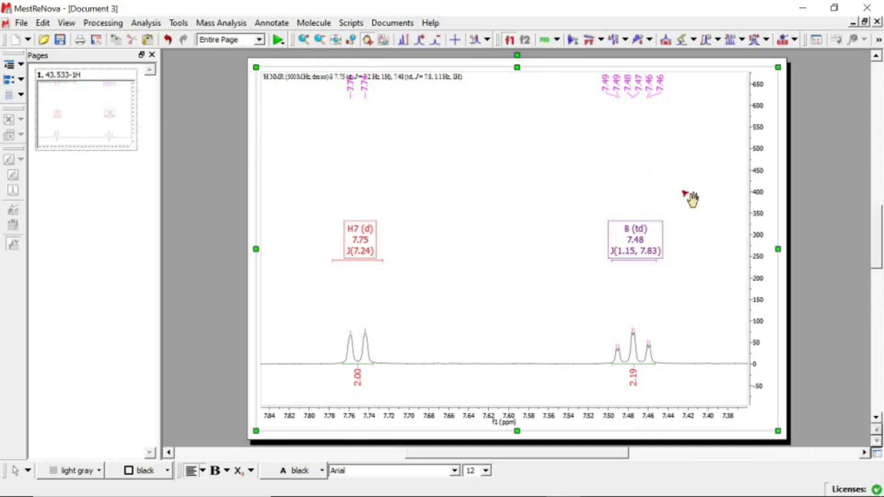
pyautogui.click(367, 39)
pyautogui.click(403, 84)
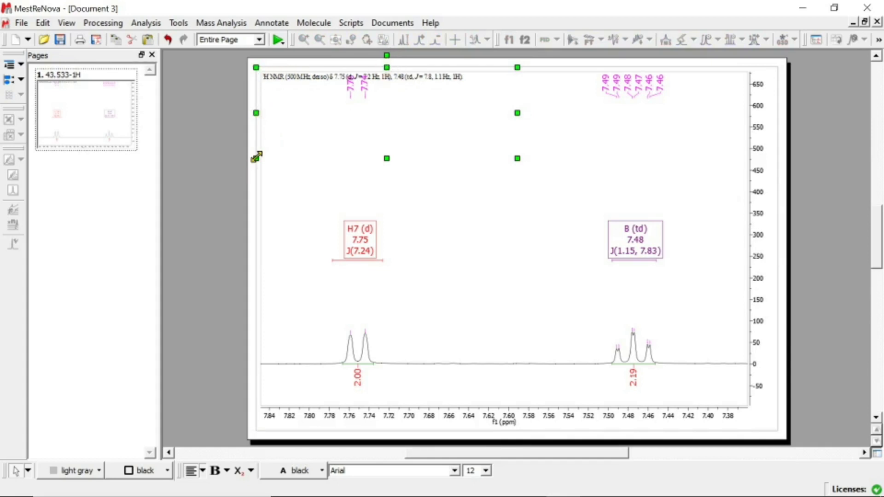
pyautogui.click(715, 156)
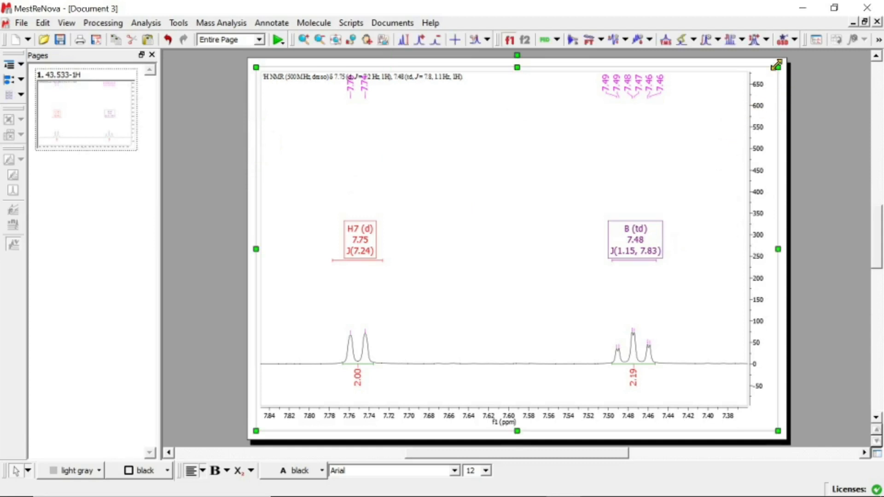
# Try moving the multiplet report's text box below the peak labels, shrinking it and rotating it slightly, and undo these changes
pyautogui.click(418, 80)
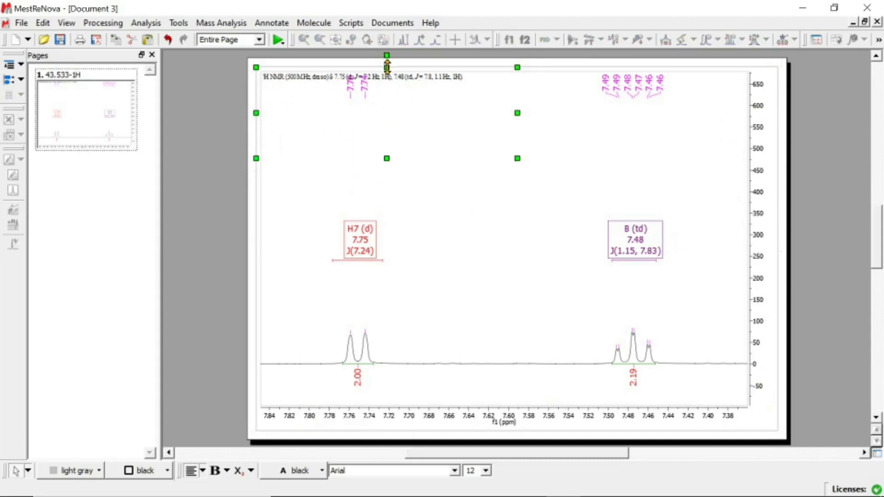
pyautogui.moveTo(387, 67); pyautogui.dragTo(460, 106)
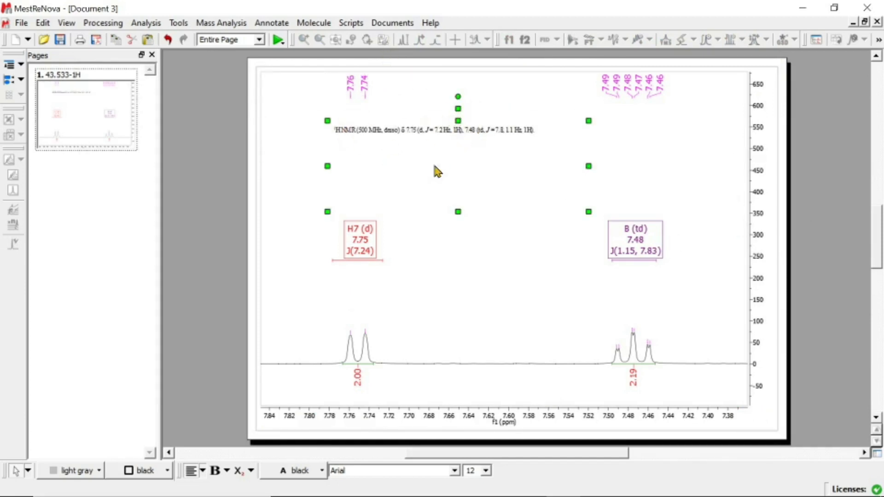
pyautogui.moveTo(328, 213); pyautogui.dragTo(347, 172)
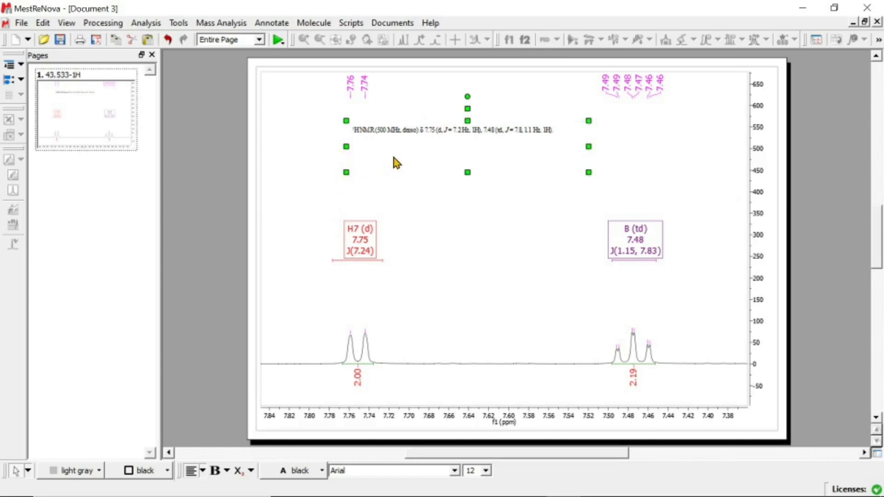
pyautogui.moveTo(467, 97)
pyautogui.mouseDown()
pyautogui.moveTo(458, 102)
pyautogui.moveTo(471, 97)
pyautogui.mouseUp()
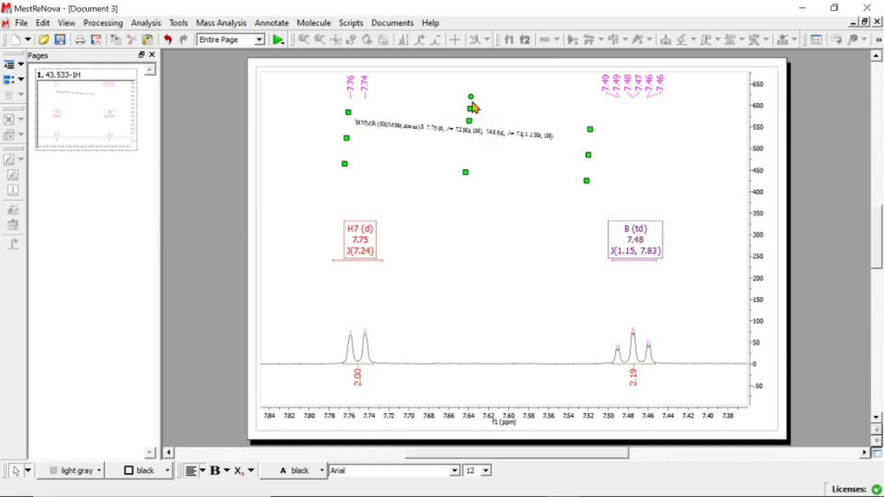
pyautogui.hotkey('ctrl', 'z')
pyautogui.hotkey('ctrl', 'z')
pyautogui.hotkey('ctrl', 'z')
pyautogui.hotkey('ctrl', 'z')
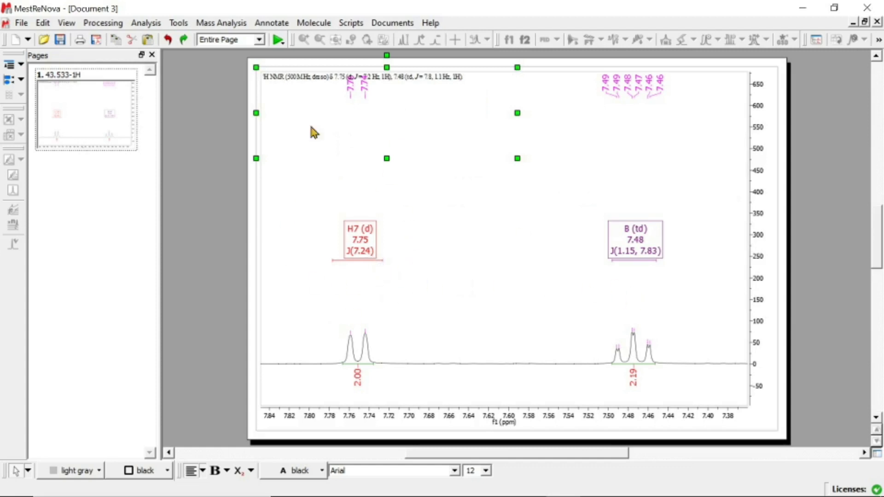
# Open the multiplet report for text editing, select its entire line without changing it, and return to the full spectrum
pyautogui.doubleClick(289, 76)
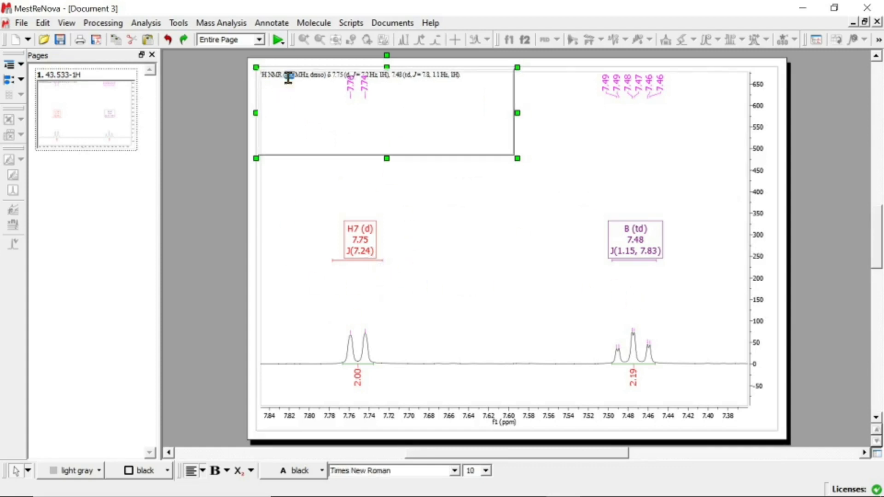
pyautogui.click(312, 198)
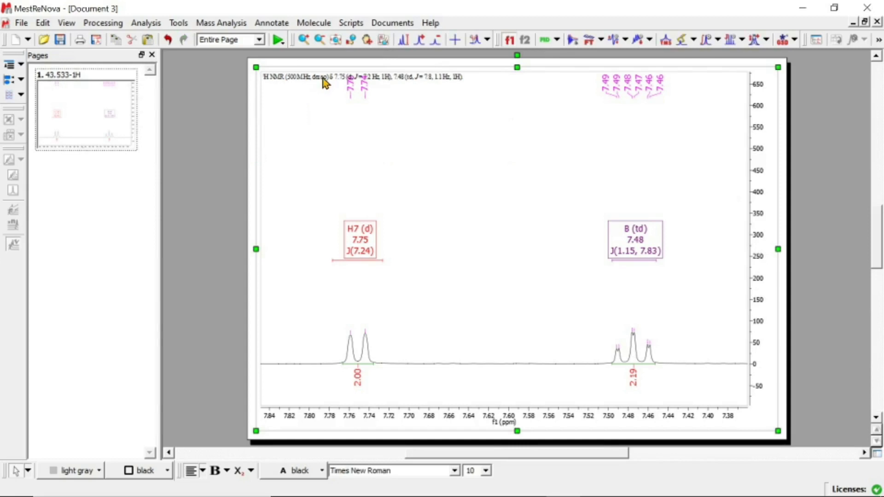
pyautogui.doubleClick(322, 78)
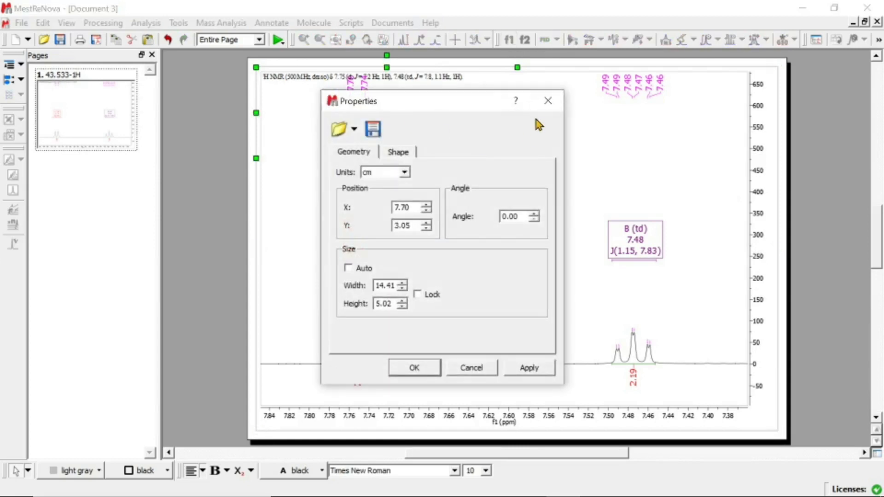
pyautogui.click(549, 102)
pyautogui.doubleClick(316, 79)
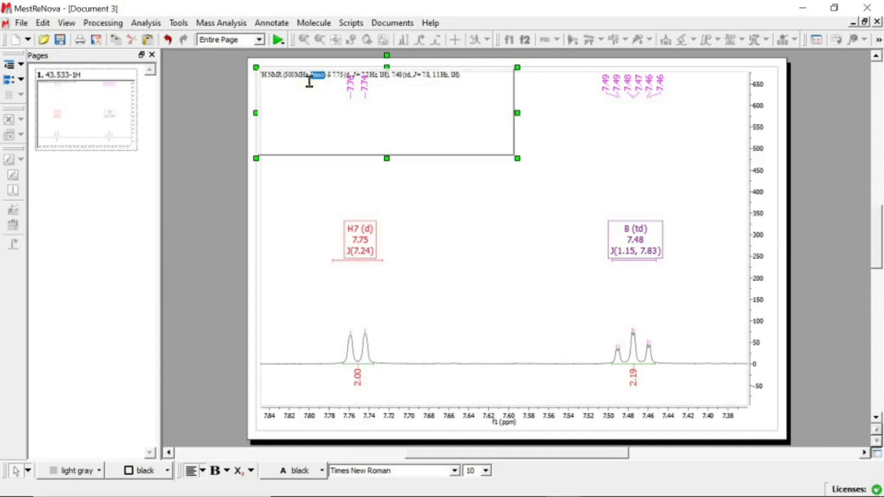
pyautogui.moveTo(464, 76); pyautogui.dragTo(263, 74)
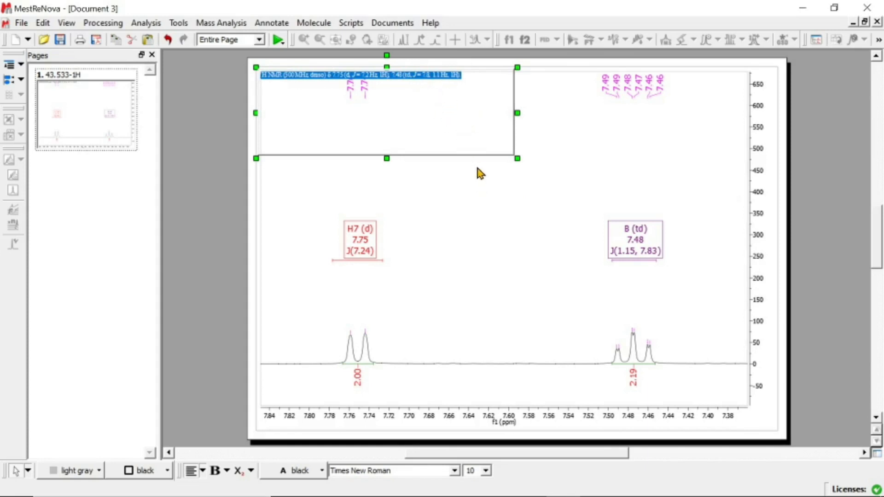
pyautogui.click(552, 219)
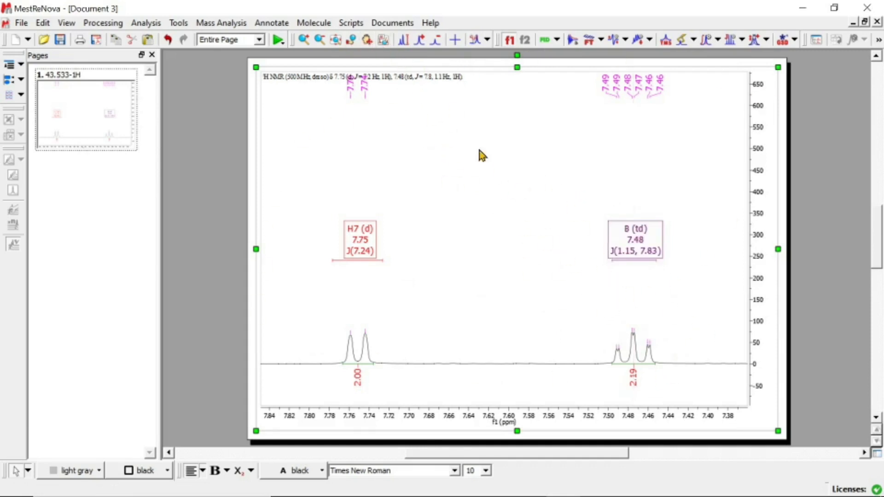
pyautogui.click(337, 40)
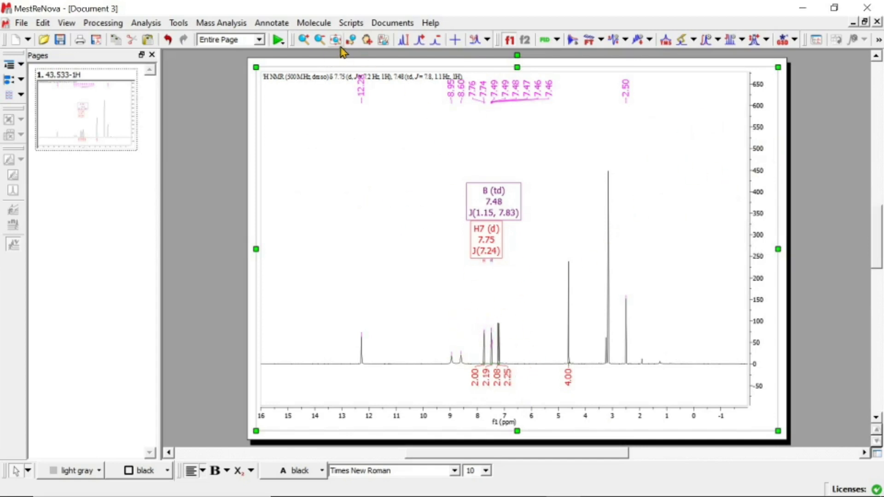
# Create an expansion inset of the aromatic signals between about 8.0 and 6.9 ppm, and adjust the main spectrum's intensity
pyautogui.click(385, 41)
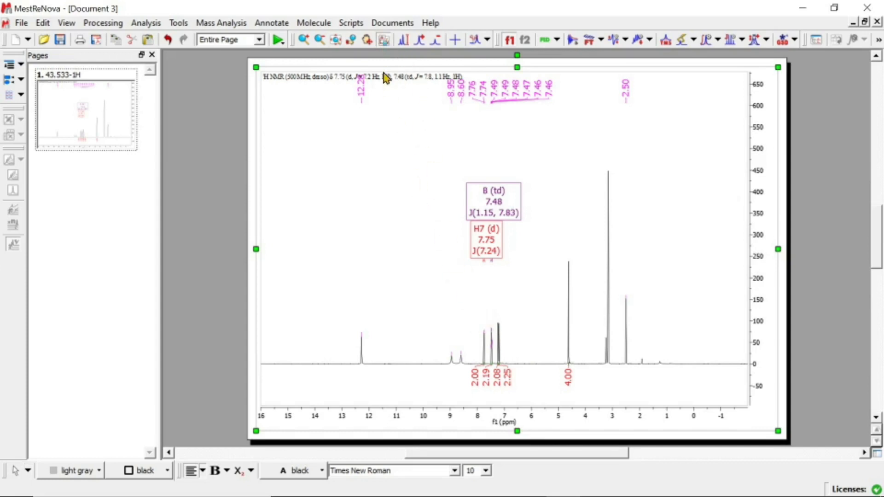
pyautogui.click(303, 41)
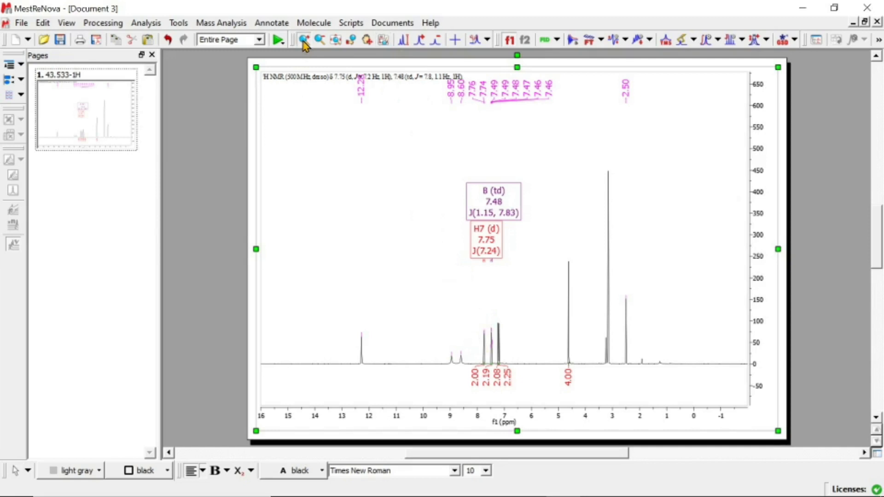
pyautogui.click(384, 40)
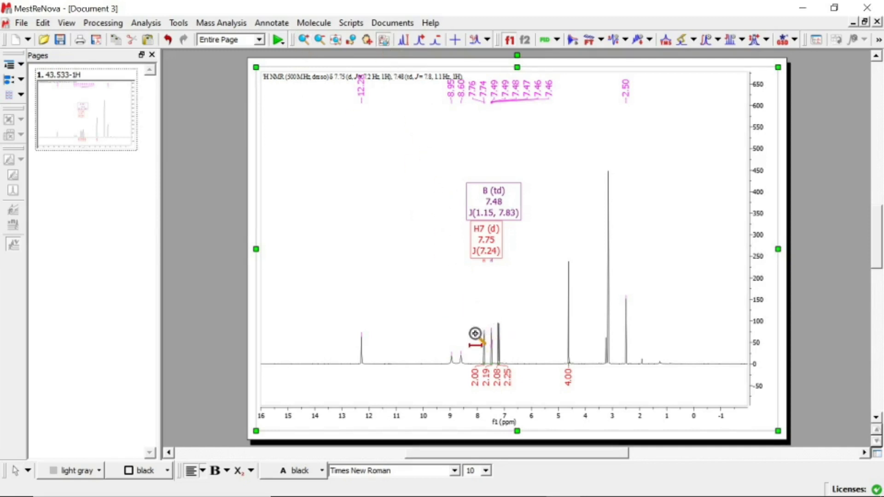
pyautogui.moveTo(475, 333); pyautogui.dragTo(506, 328)
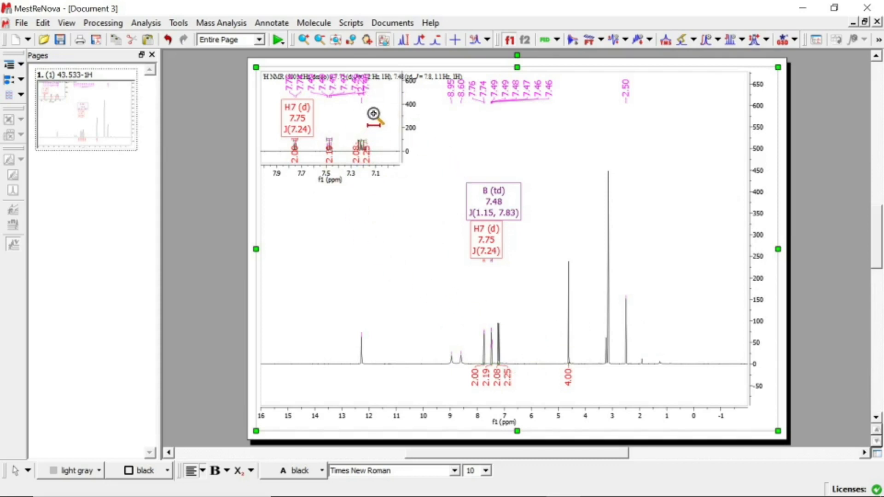
pyautogui.scroll(3, 373, 113)
pyautogui.scroll(-4, 373, 114)
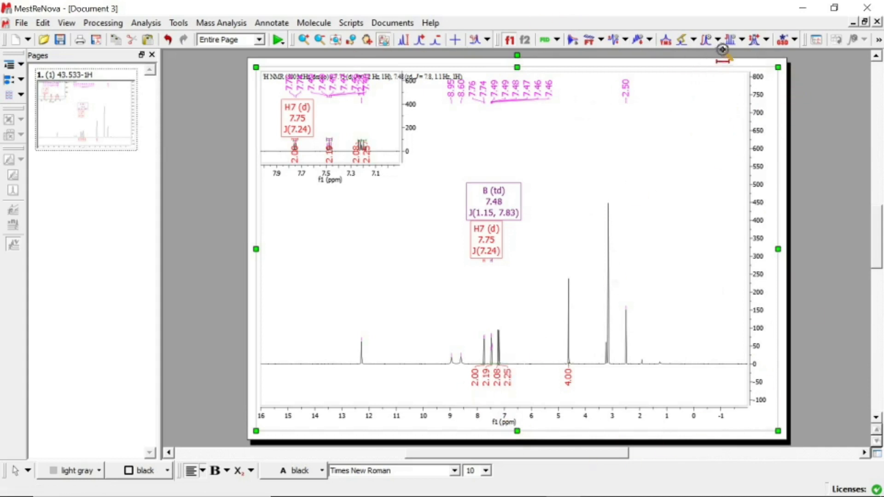
pyautogui.scroll(5, 545, 222)
pyautogui.scroll(-5, 546, 223)
pyautogui.scroll(3, 546, 223)
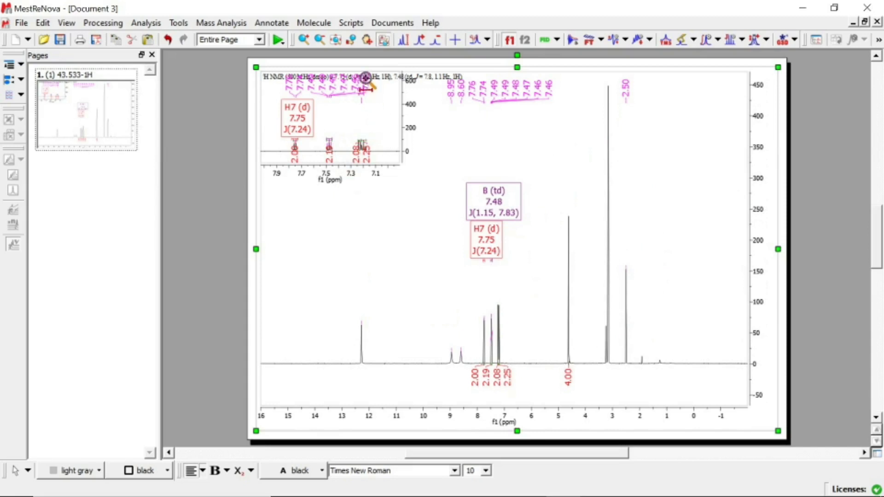
# Move the expansion inset into the empty area below the multiplet report text and narrow it slightly
pyautogui.click(367, 40)
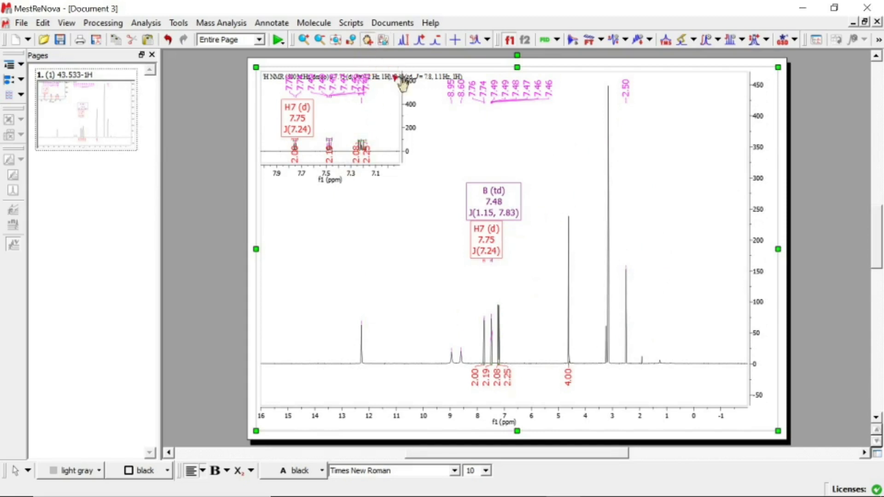
pyautogui.click(379, 109)
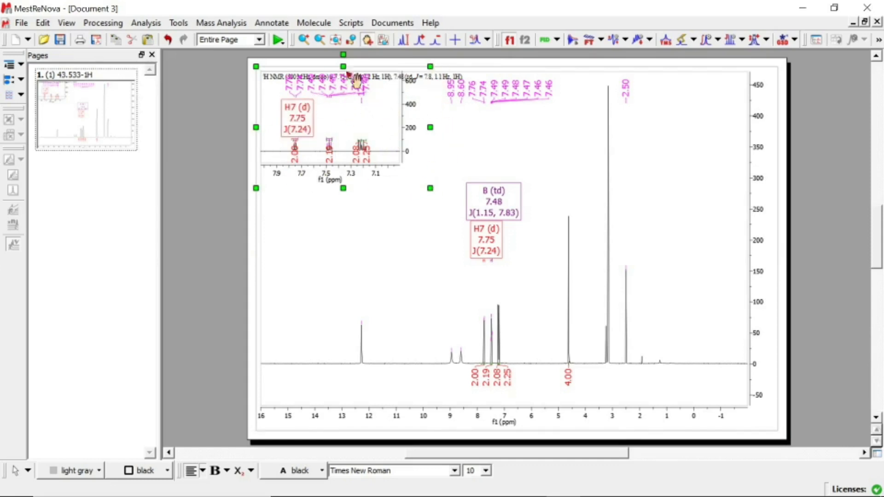
pyautogui.moveTo(355, 69); pyautogui.dragTo(380, 139)
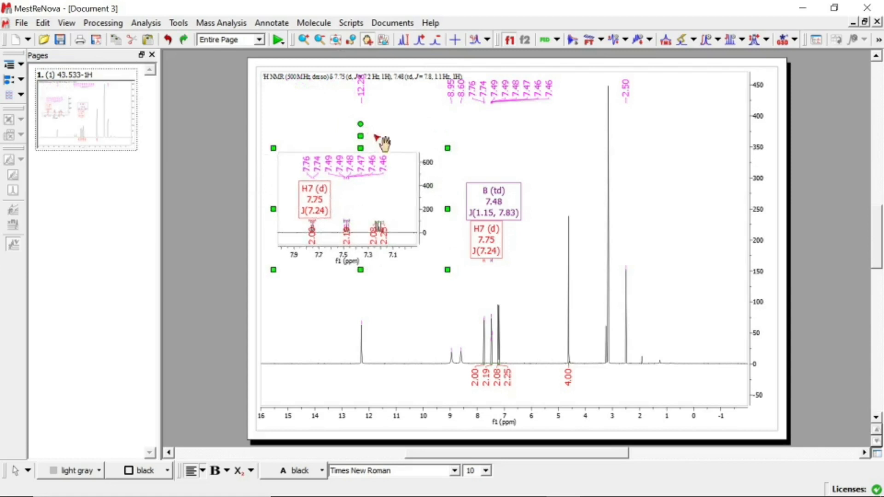
pyautogui.moveTo(273, 270)
pyautogui.mouseDown()
pyautogui.moveTo(316, 232)
pyautogui.moveTo(301, 261)
pyautogui.moveTo(280, 270)
pyautogui.mouseUp()
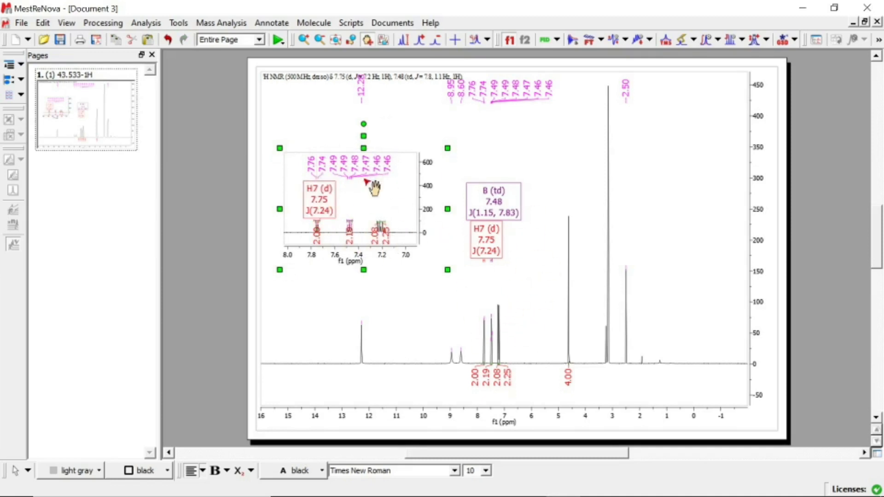
# Shift the inset's baseline up and zoom the inset in on the 7.48 ppm signal
pyautogui.doubleClick(356, 225)
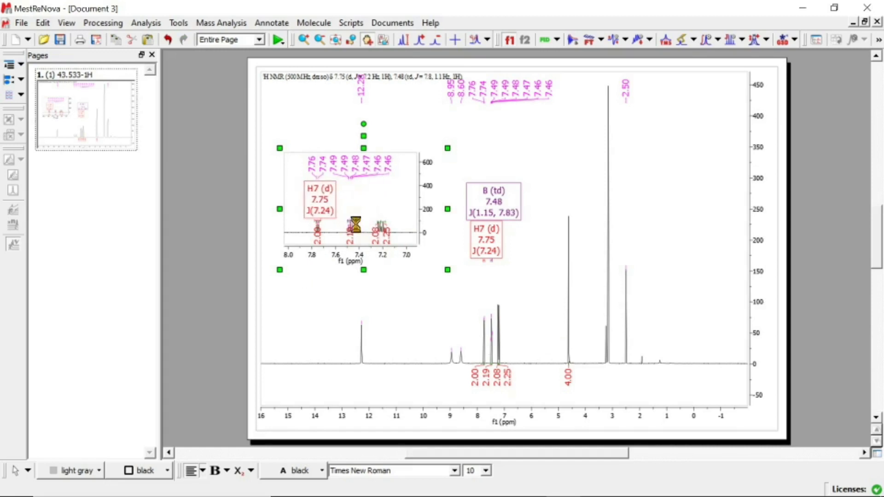
pyautogui.moveTo(356, 225); pyautogui.dragTo(358, 214)
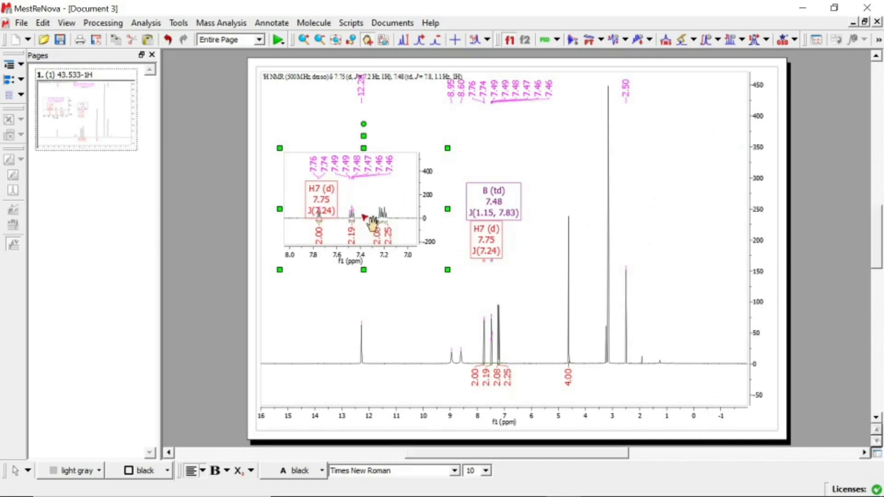
pyautogui.moveTo(371, 223)
pyautogui.mouseDown()
pyautogui.moveTo(364, 201)
pyautogui.moveTo(366, 221)
pyautogui.mouseUp()
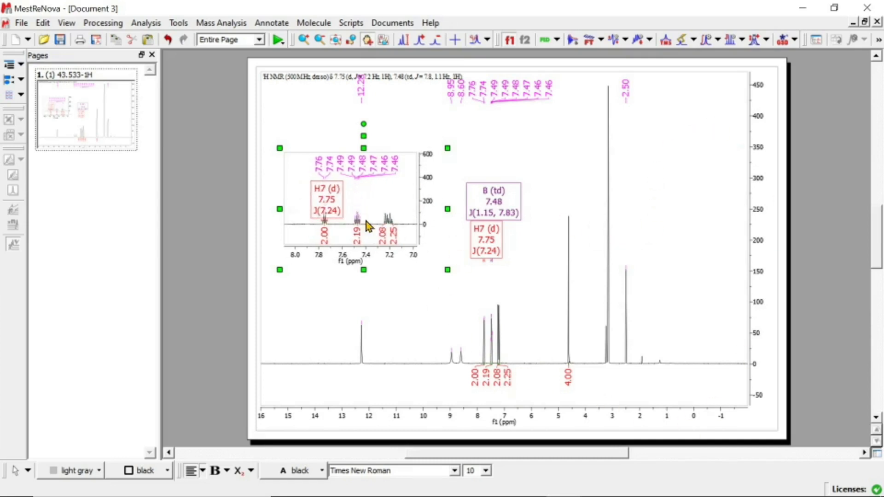
pyautogui.click(304, 39)
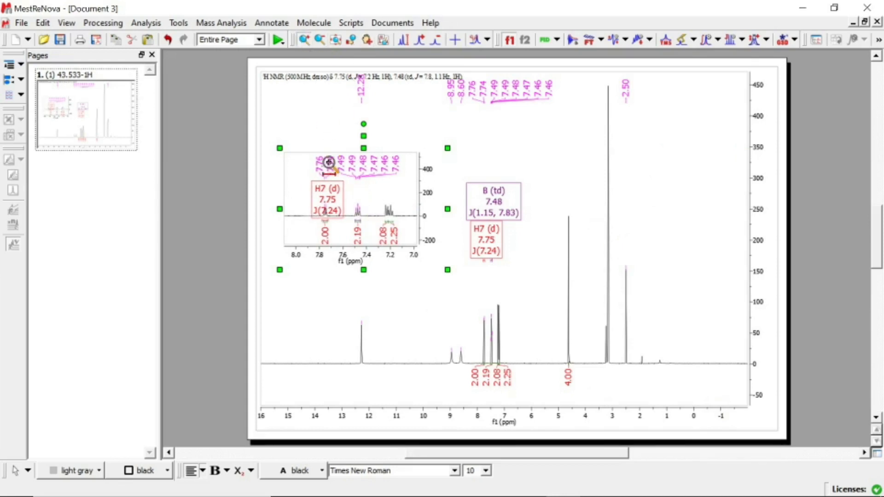
pyautogui.moveTo(345, 193); pyautogui.dragTo(370, 203)
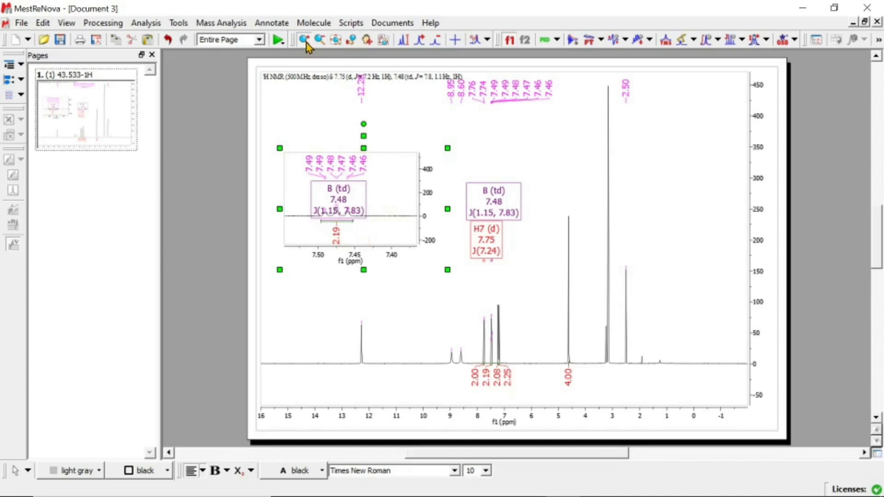
# Lower the inset's baseline and delete the B (td) multiplet from the inset
pyautogui.click(367, 39)
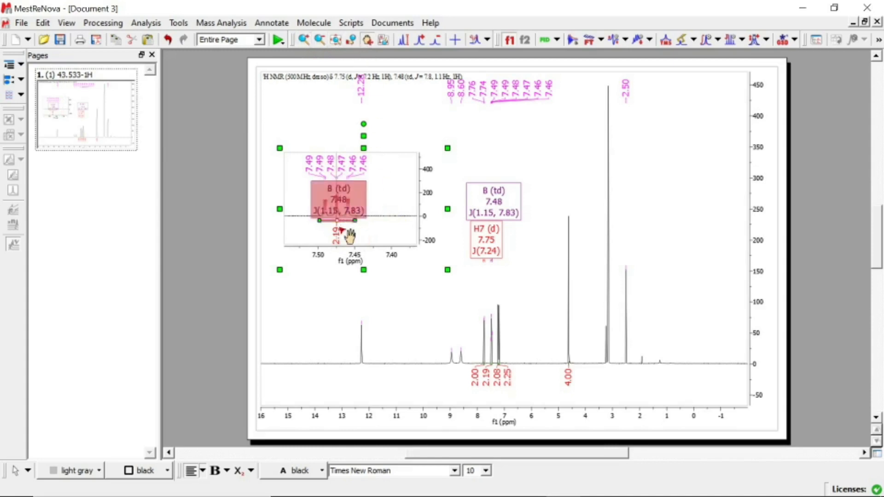
pyautogui.moveTo(371, 212)
pyautogui.mouseDown()
pyautogui.moveTo(372, 190)
pyautogui.moveTo(369, 227)
pyautogui.mouseUp()
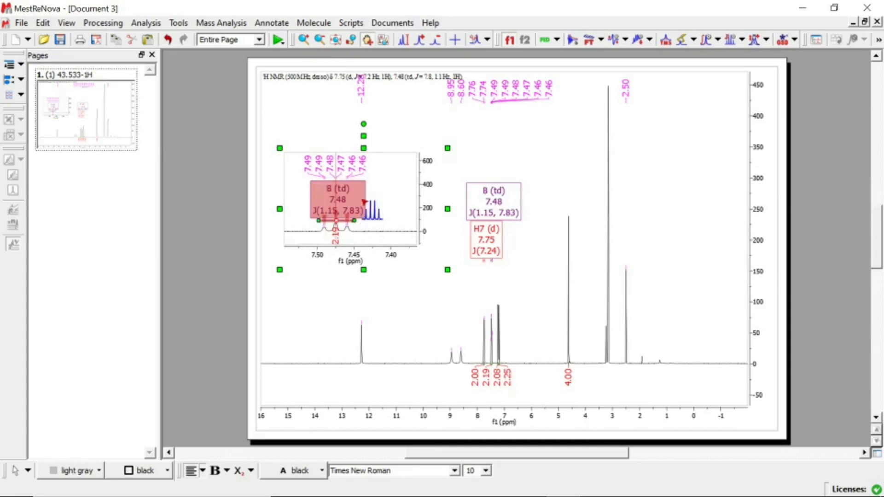
pyautogui.rightClick(353, 190)
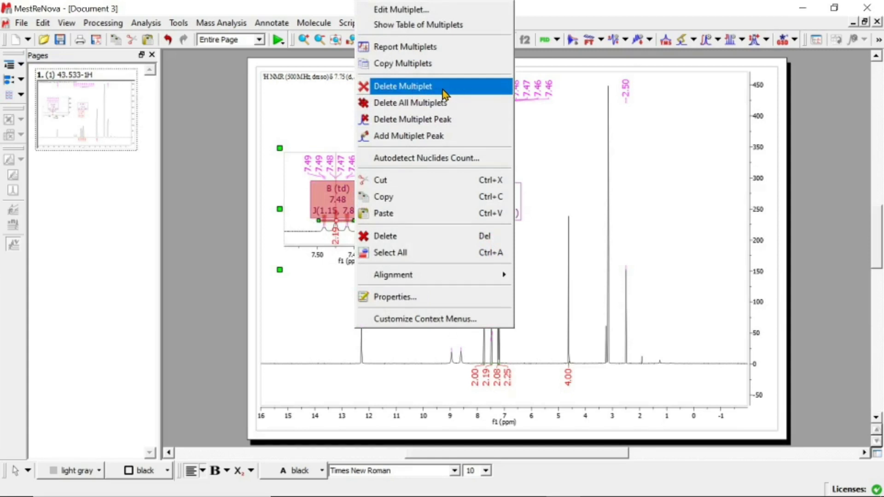
pyautogui.click(411, 87)
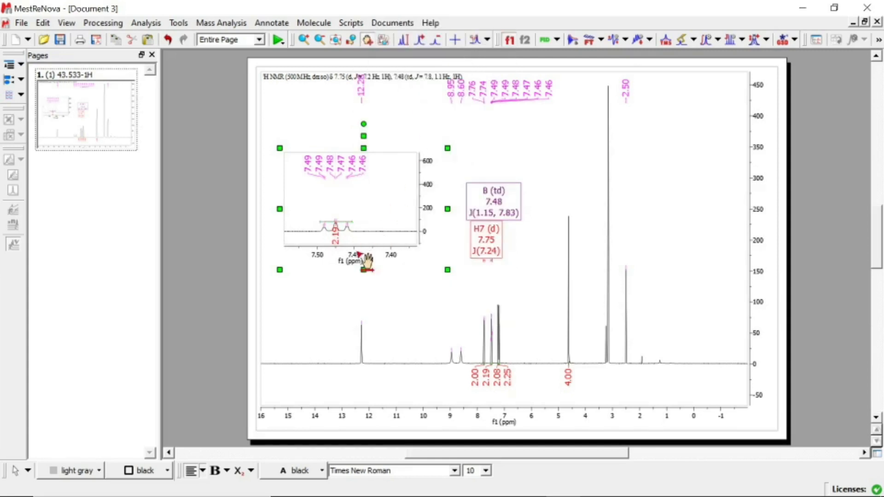
# Raise the inset's baseline and increase the intensity of its 7.48 ppm signal
pyautogui.moveTo(359, 227); pyautogui.dragTo(360, 217)
pyautogui.scroll(1, 355, 201)
pyautogui.scroll(3, 354, 201)
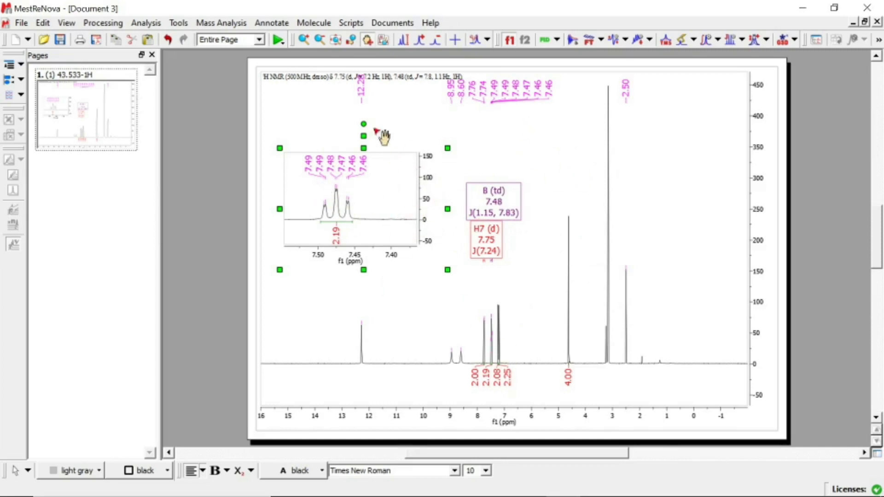
# Create a second expansion inset of the signal near 4.6 ppm, move it above the 2.50 to -1 ppm region and shrink it
pyautogui.click(383, 40)
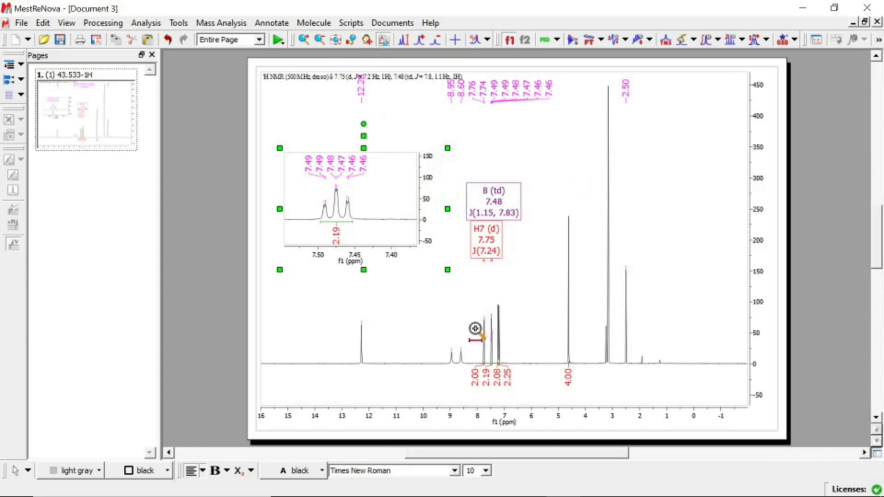
pyautogui.moveTo(553, 336); pyautogui.dragTo(591, 339)
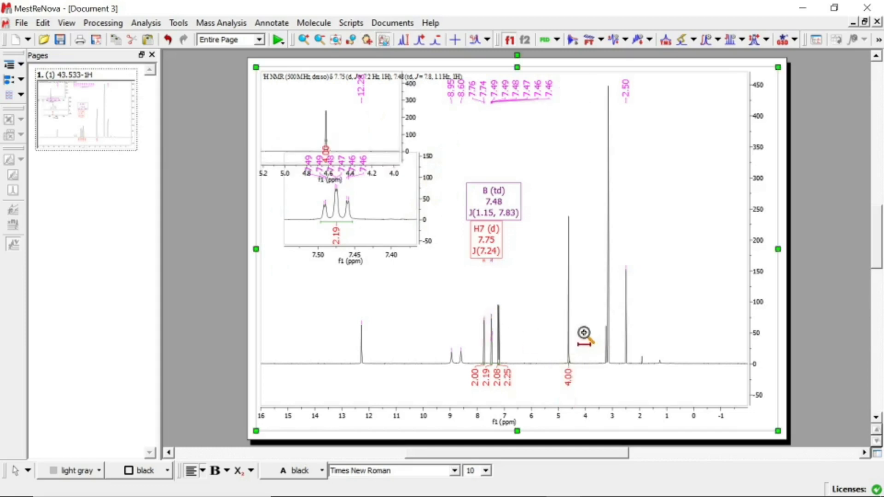
pyautogui.click(367, 40)
pyautogui.click(386, 108)
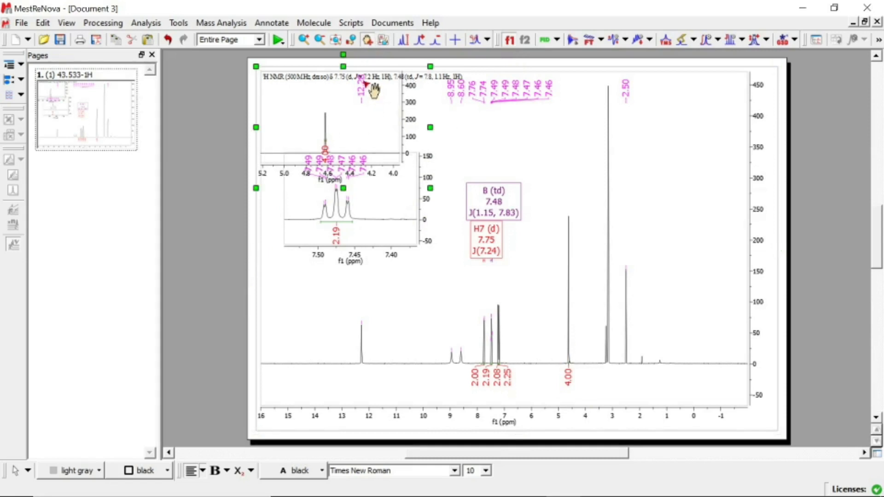
pyautogui.moveTo(357, 66); pyautogui.dragTo(675, 150)
pyautogui.moveTo(590, 266); pyautogui.dragTo(632, 238)
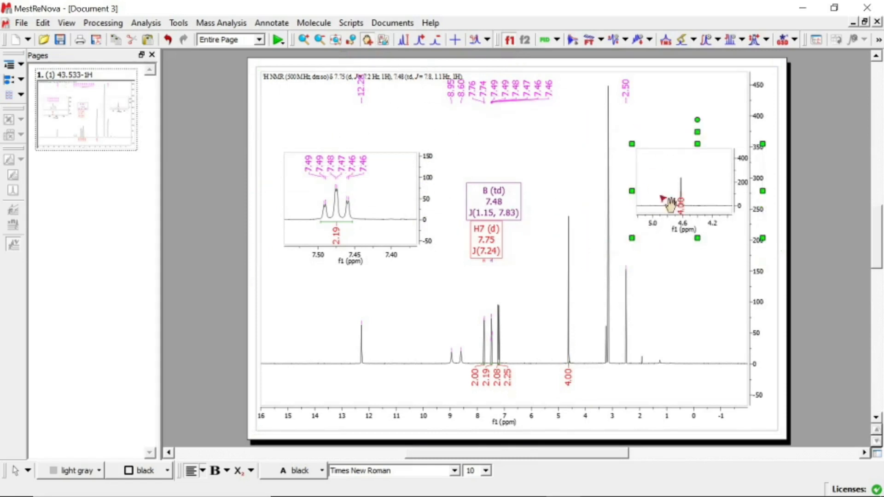
# Zoom the second inset in on the 4.6 ppm signal and adjust its peak intensity
pyautogui.click(304, 39)
pyautogui.moveTo(660, 183); pyautogui.dragTo(712, 188)
pyautogui.scroll(4, 686, 180)
pyautogui.scroll(-1, 686, 178)
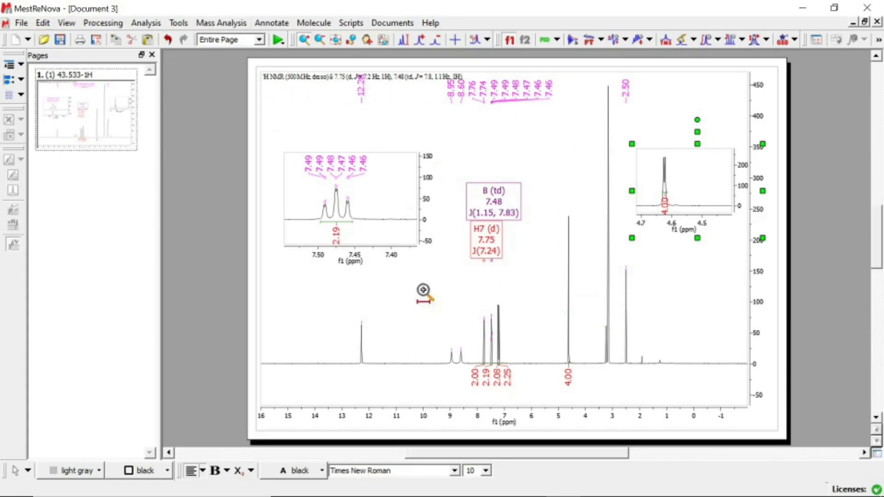
# Start saving the document under a new name and choose the Desktop folder "Edição RMN - youtube" as its location
pyautogui.click(21, 23)
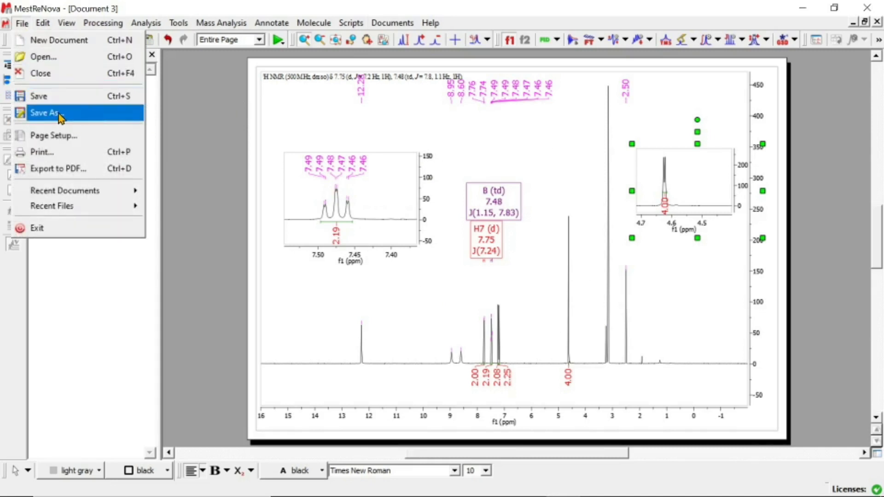
pyautogui.click(46, 113)
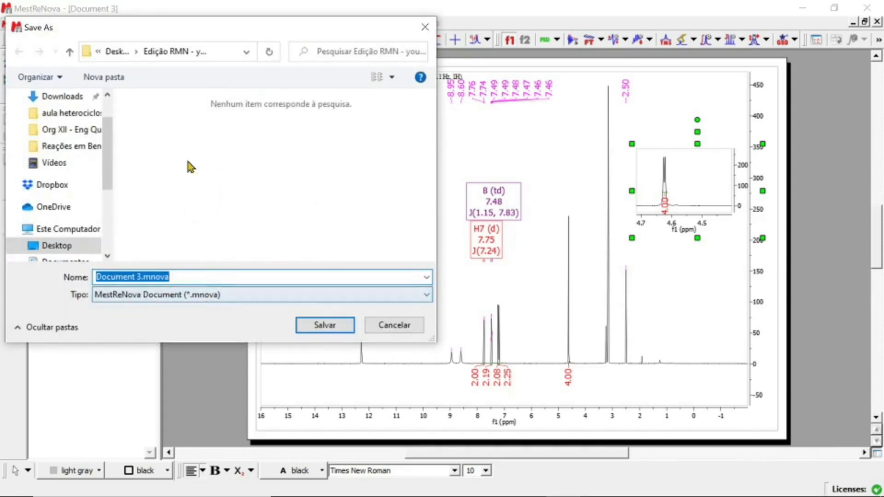
pyautogui.click(121, 52)
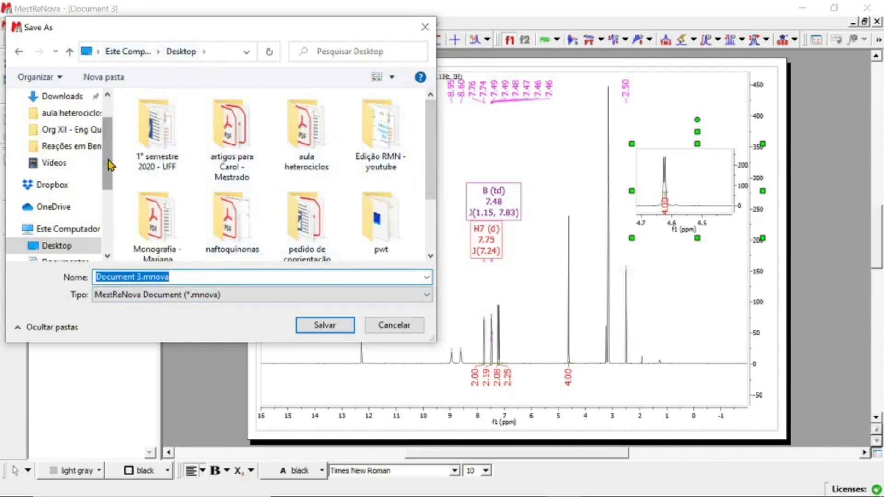
pyautogui.scroll(-2, 432, 187)
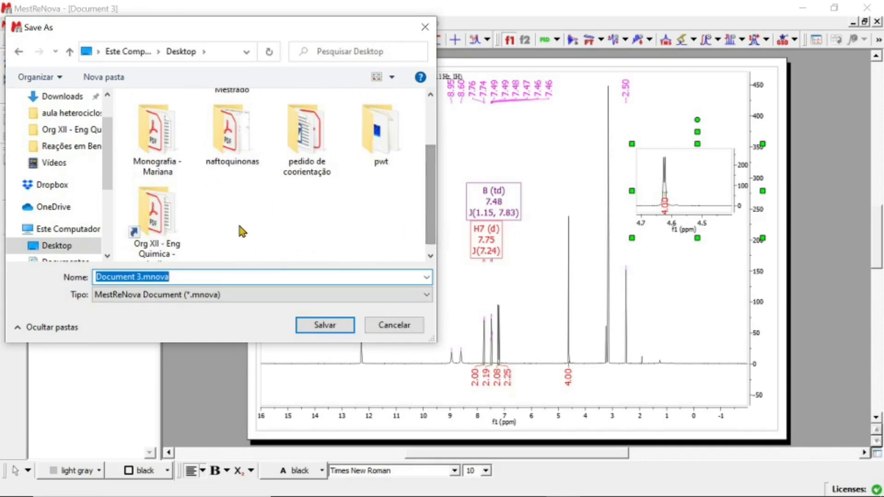
pyautogui.moveTo(430, 190); pyautogui.dragTo(432, 144)
pyautogui.click(399, 150)
pyautogui.doubleClick(398, 151)
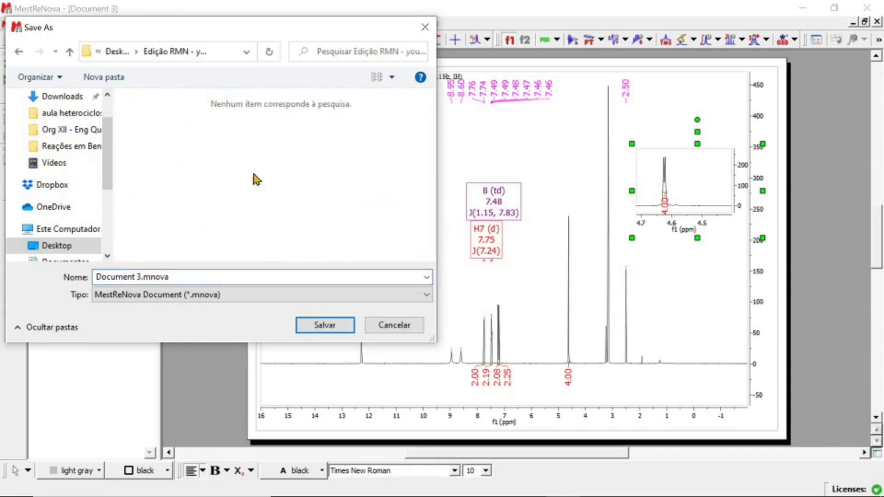
# Save the document as "espectro editado.mnova" in the MestReNova Document format
pyautogui.click(230, 296)
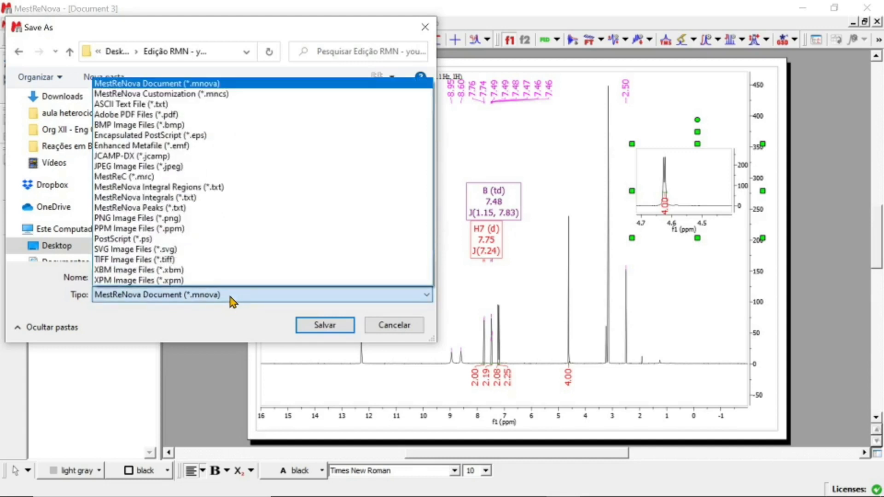
pyautogui.click(230, 297)
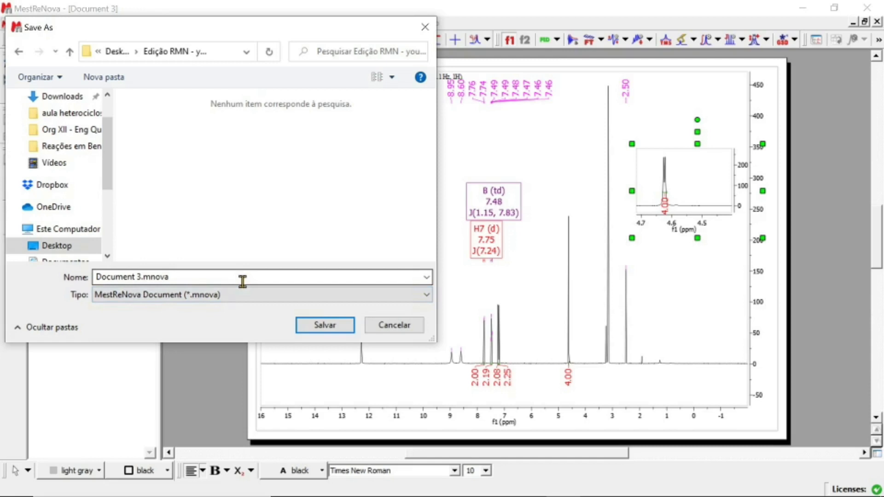
pyautogui.click(134, 278)
pyautogui.click(130, 277)
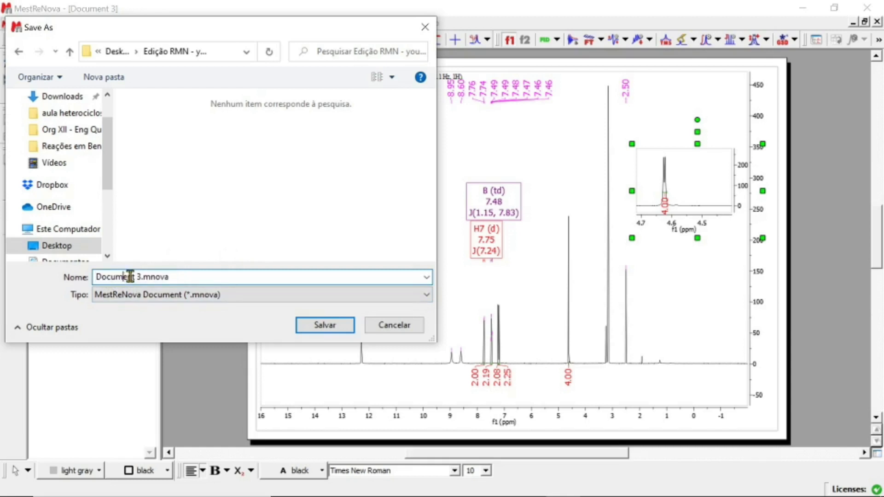
pyautogui.moveTo(136, 276); pyautogui.dragTo(109, 278)
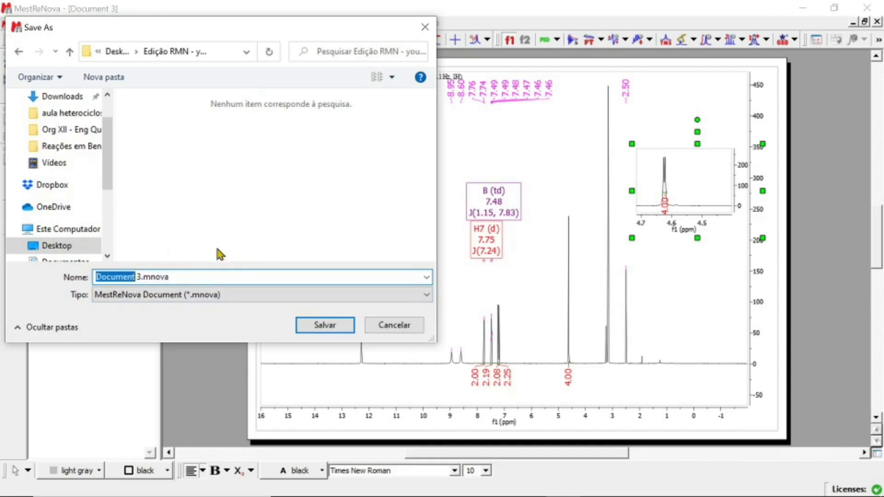
pyautogui.write('espec')
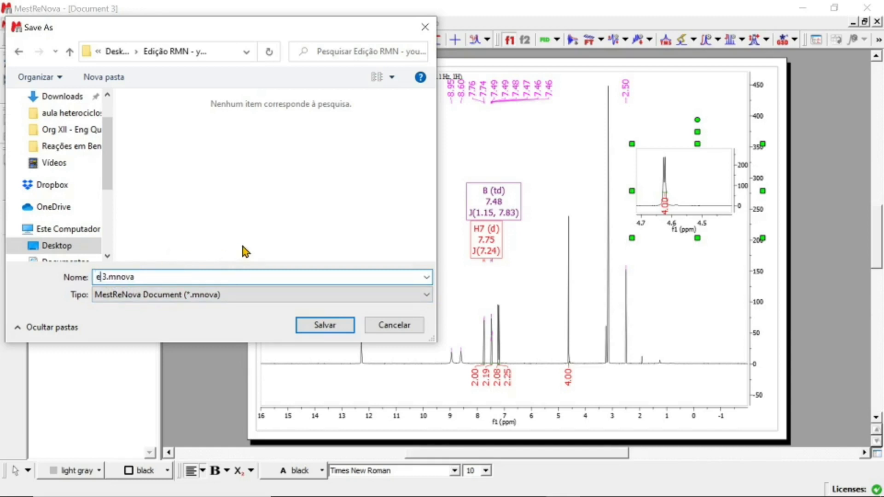
pyautogui.write('tro editado')
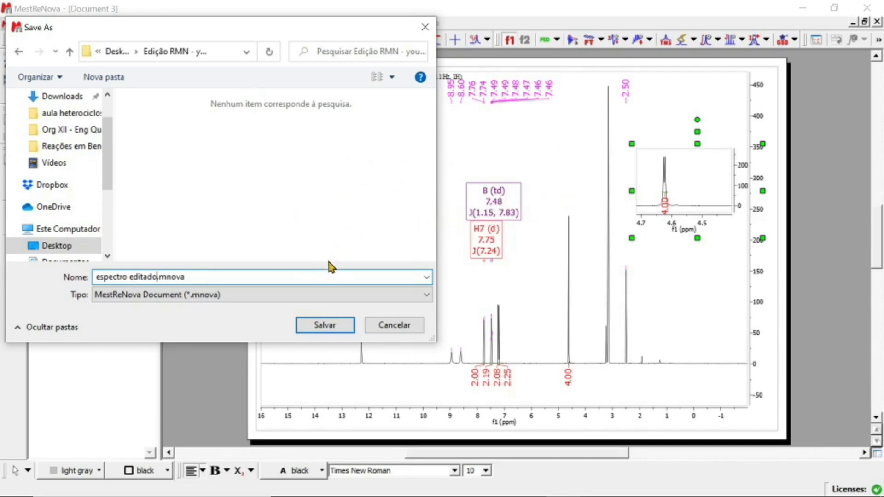
pyautogui.click(323, 328)
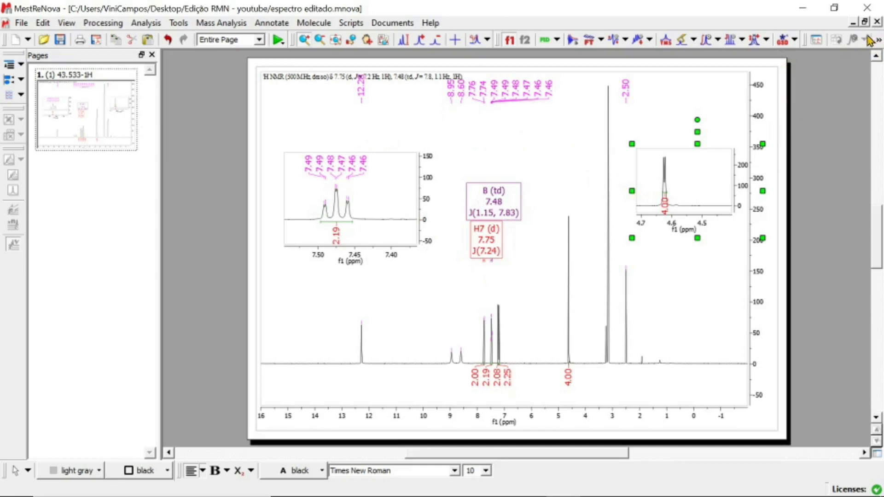
# Close the document and reopen the saved file "espectro editado.mnova"
pyautogui.click(877, 22)
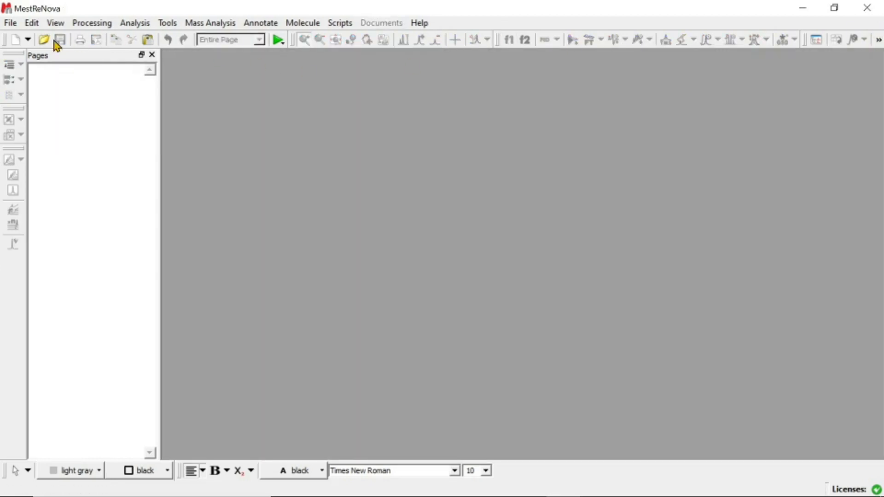
pyautogui.click(15, 24)
pyautogui.click(28, 56)
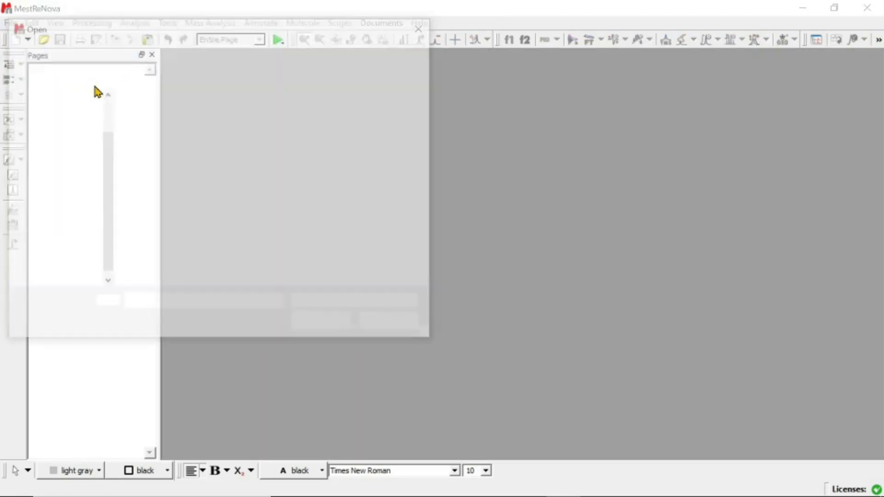
pyautogui.click(212, 160)
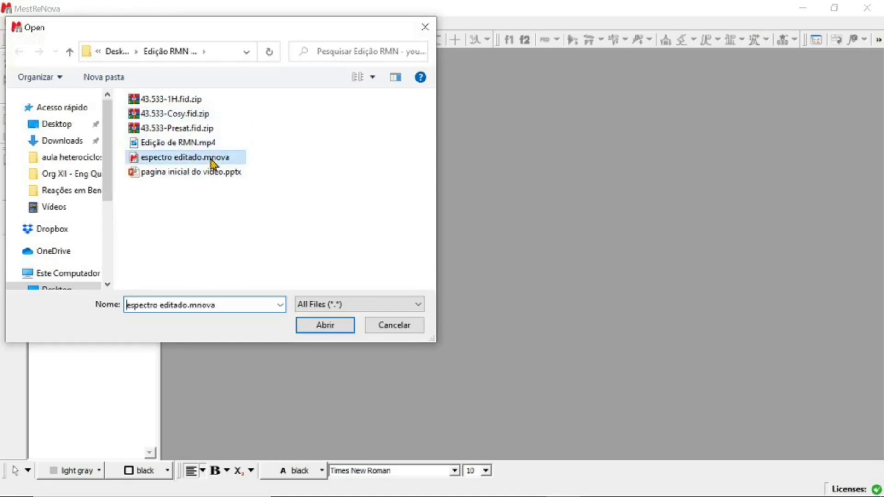
pyautogui.click(324, 325)
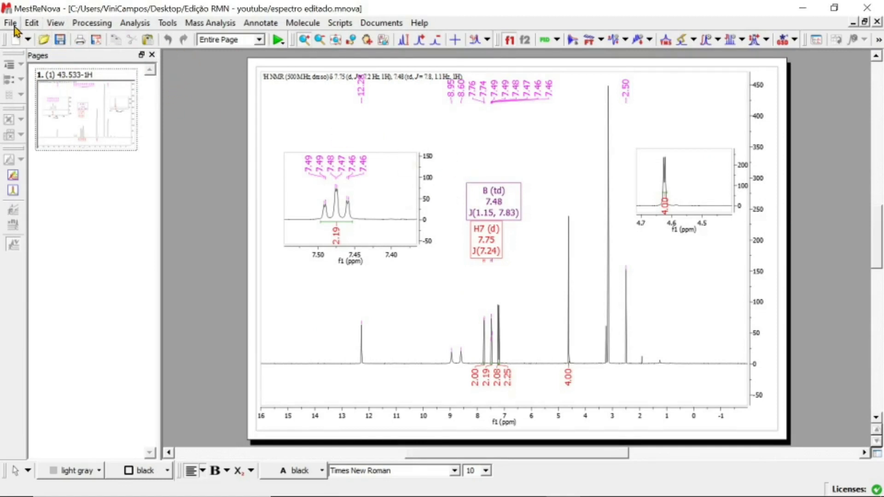
pyautogui.click(31, 22)
pyautogui.moveTo(11, 23)
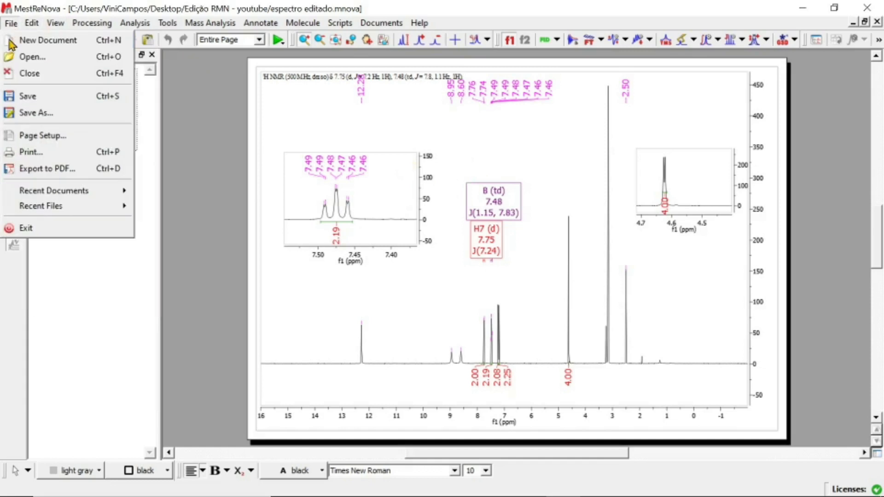
pyautogui.click(76, 171)
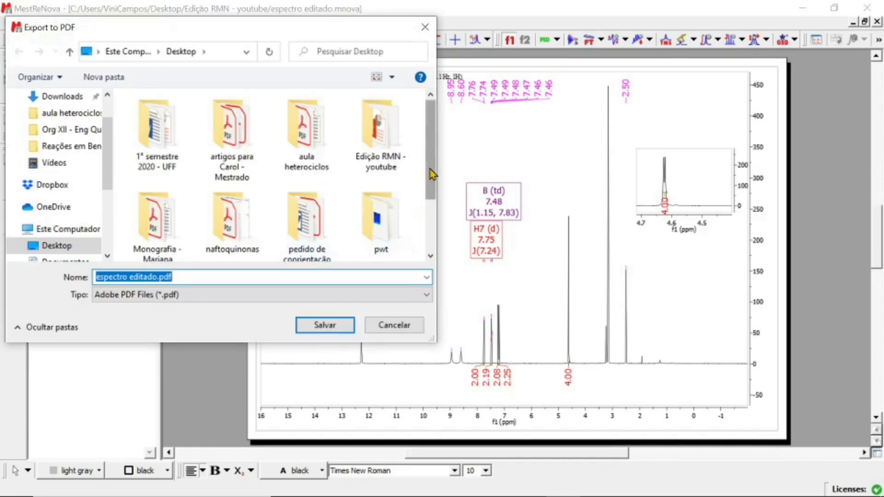
pyautogui.click(429, 26)
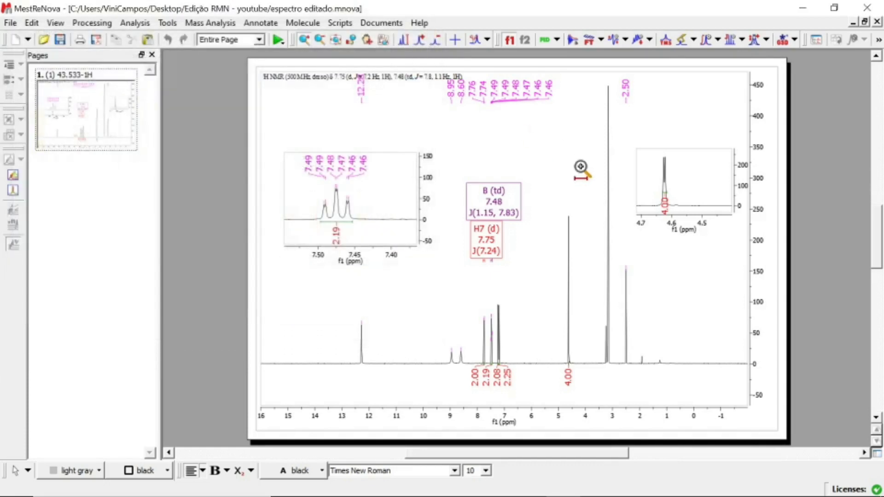